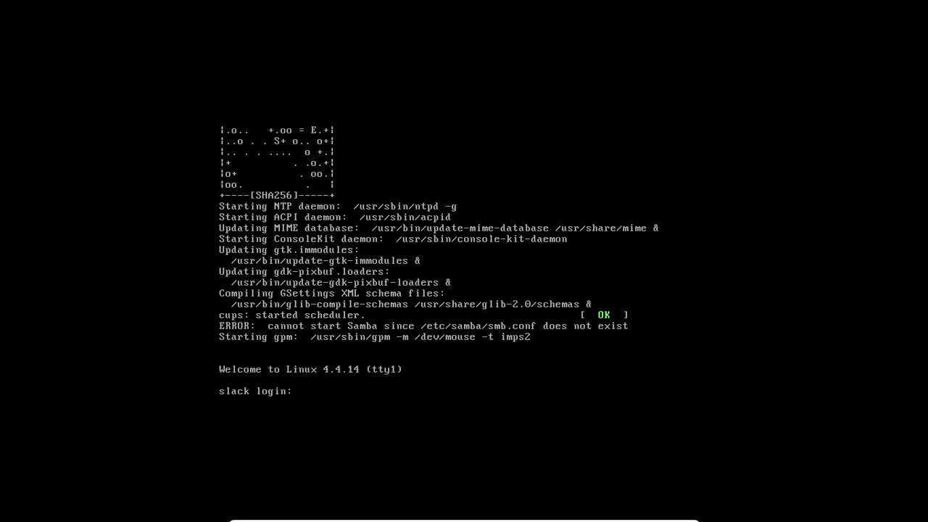
- Log in on tty1 as root, entering the account password
type("oot")
key("Return")
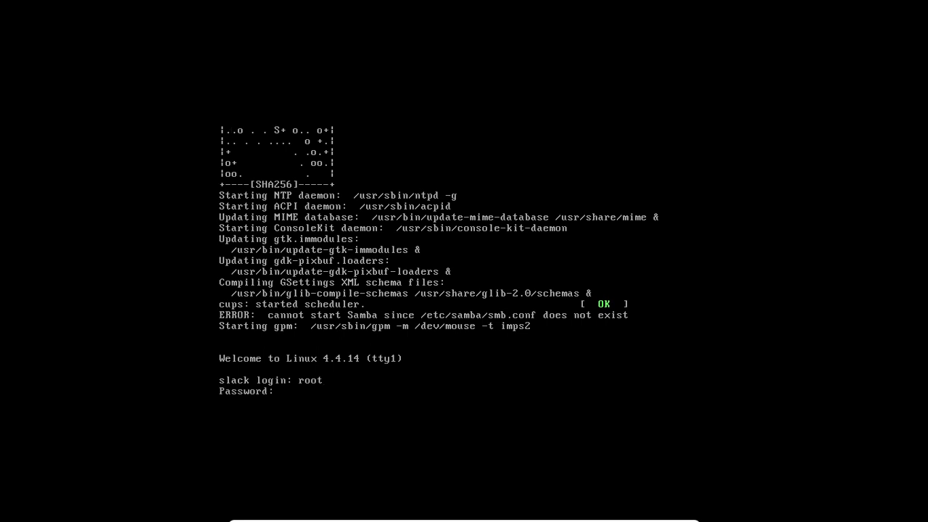
key("Return")
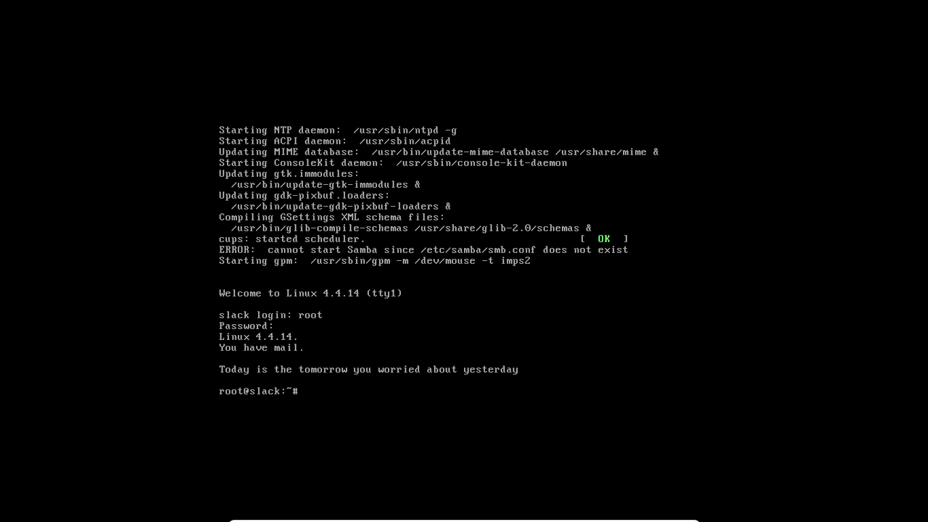
- Run startx at the root prompt to launch X with KDE
type("startx")
key("Return")
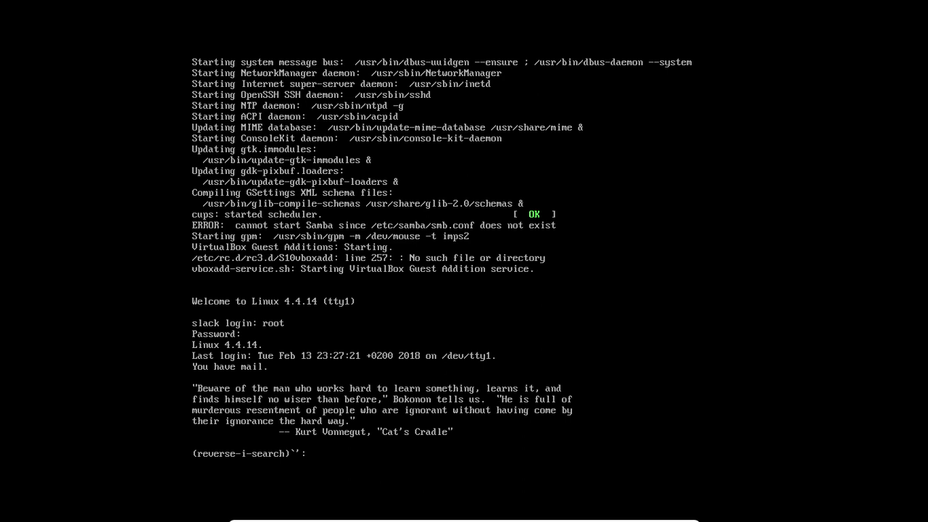
- Cancel the reverse history search to get a fresh root prompt
key("Return")
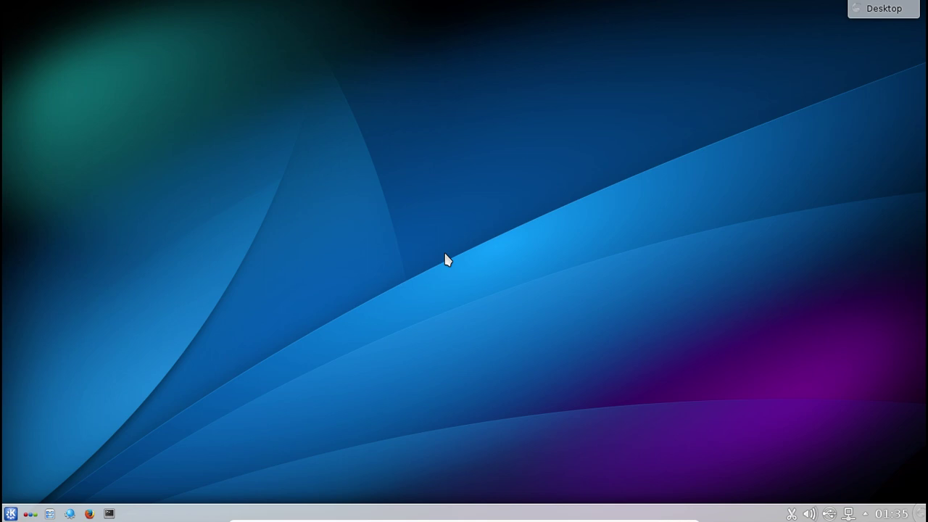
- Start Konsole from the taskbar and move its window to the screen centre
left_click(11, 514)
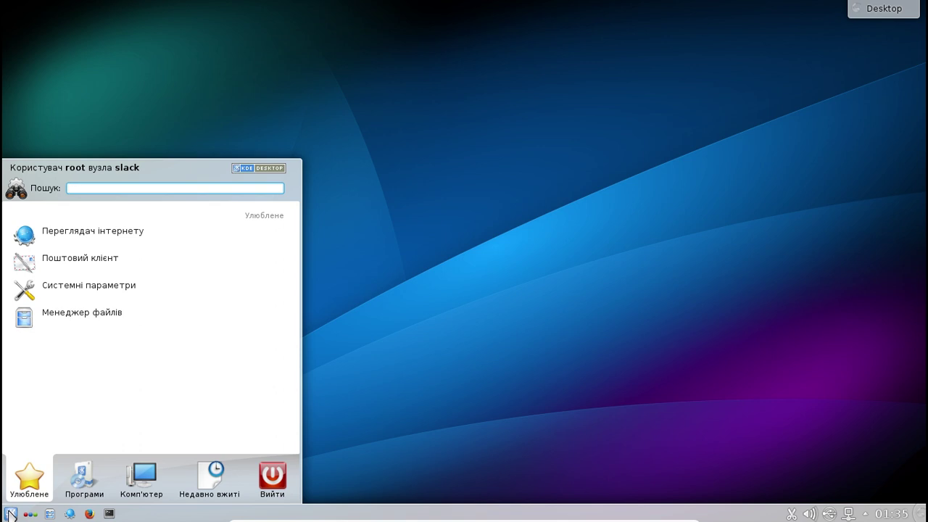
left_click(517, 235)
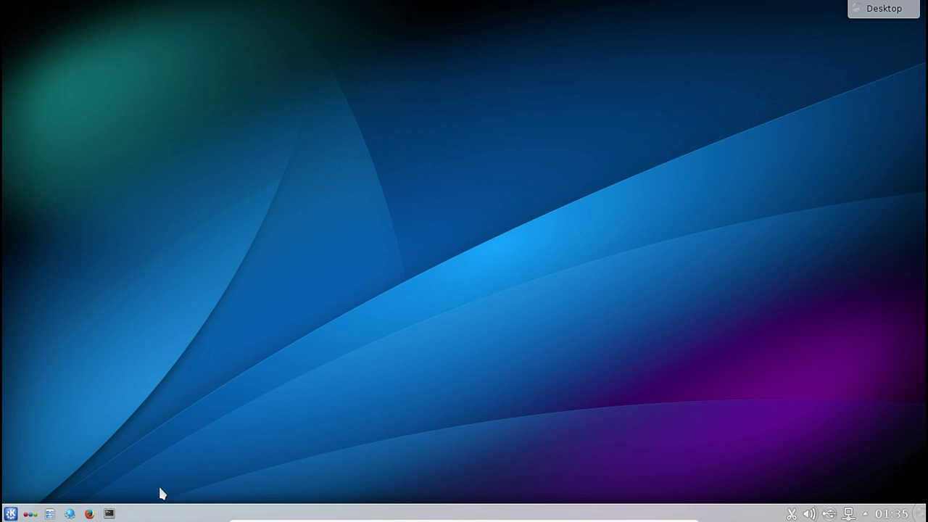
left_click(109, 514)
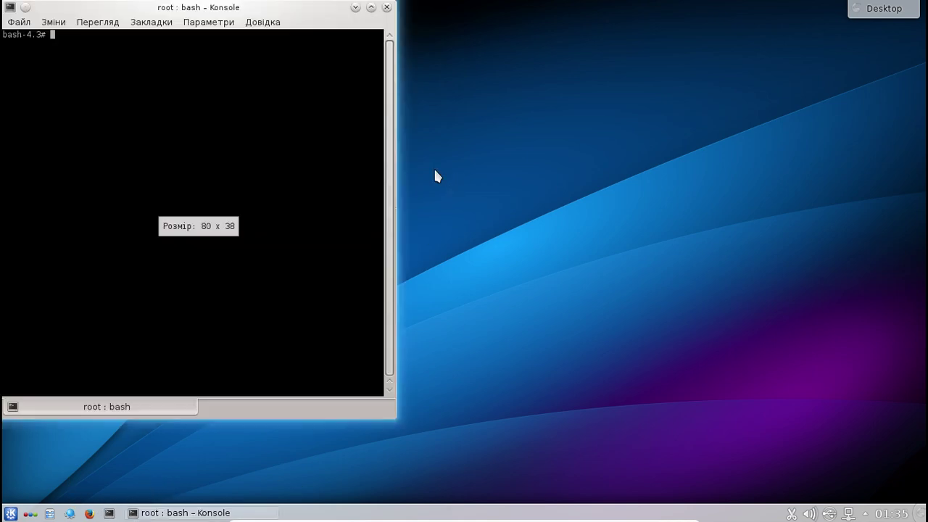
left_click_drag(193, 8, 493, 93)
- Run uname -a to show the Linux 4.4.14 x86_64 details, then close Konsole
type("un")
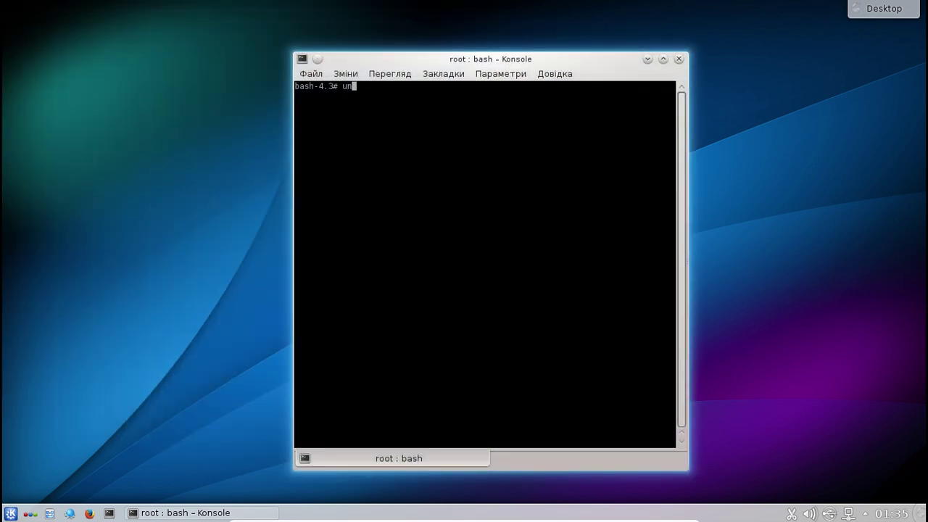
type("ame -a")
key("Return")
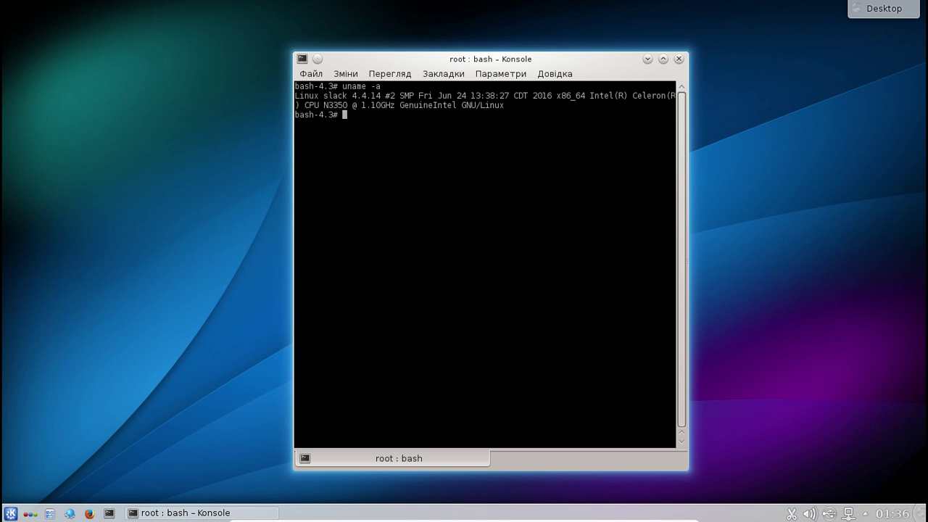
left_click(678, 59)
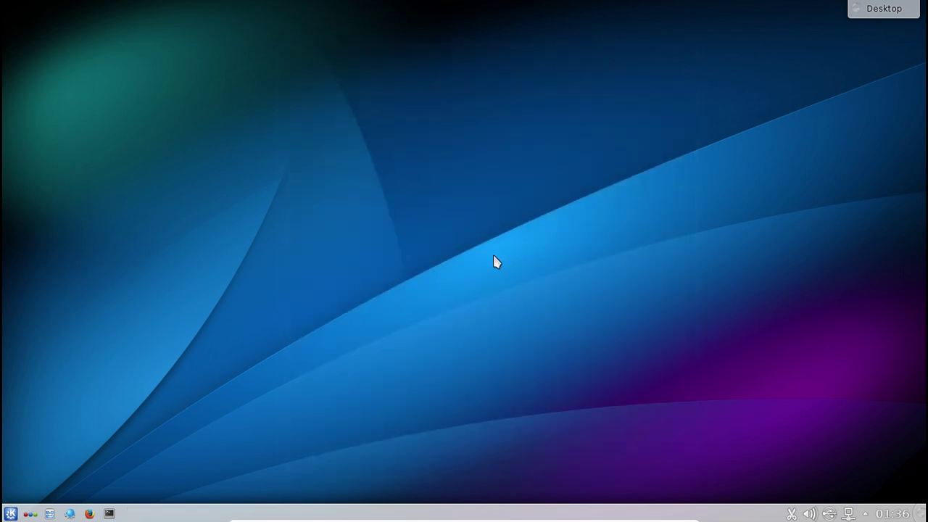
- Browse the Програми categories in Kickoff and return to the Улюблене favourites tab
left_click(11, 513)
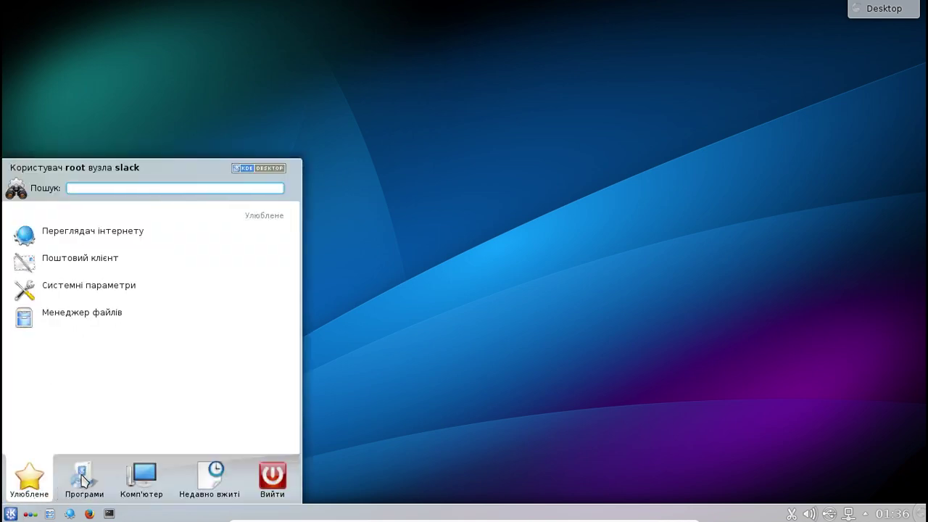
left_click(85, 480)
scroll(191, 353, "down", 1)
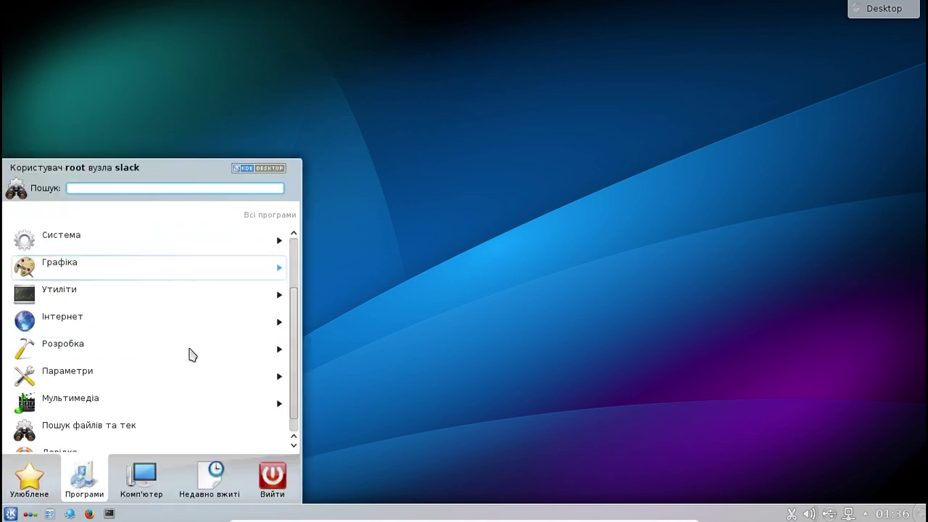
scroll(192, 354, "down", 1)
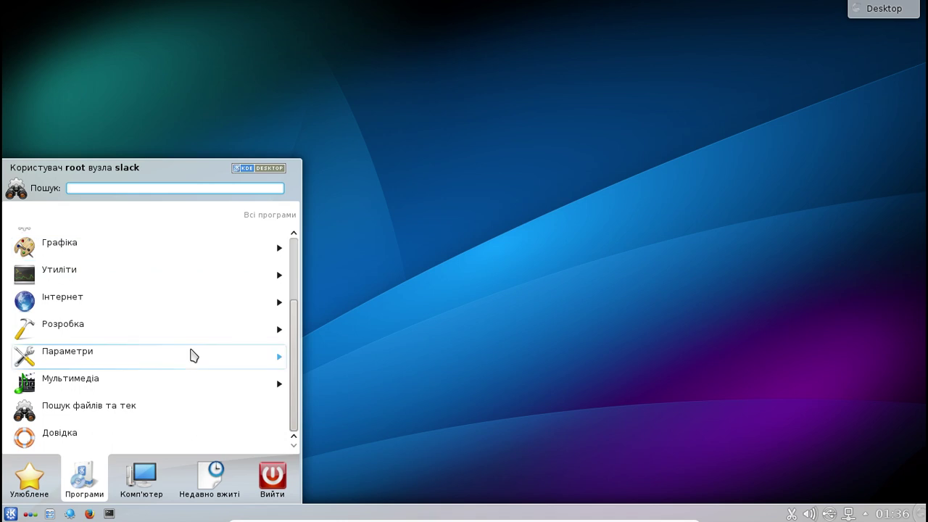
scroll(192, 354, "up", 2)
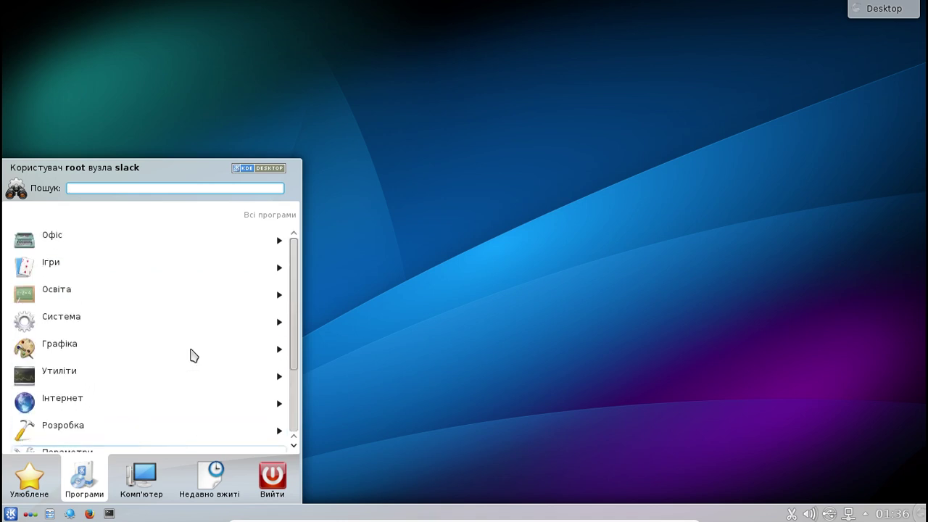
scroll(193, 354, "down", 2)
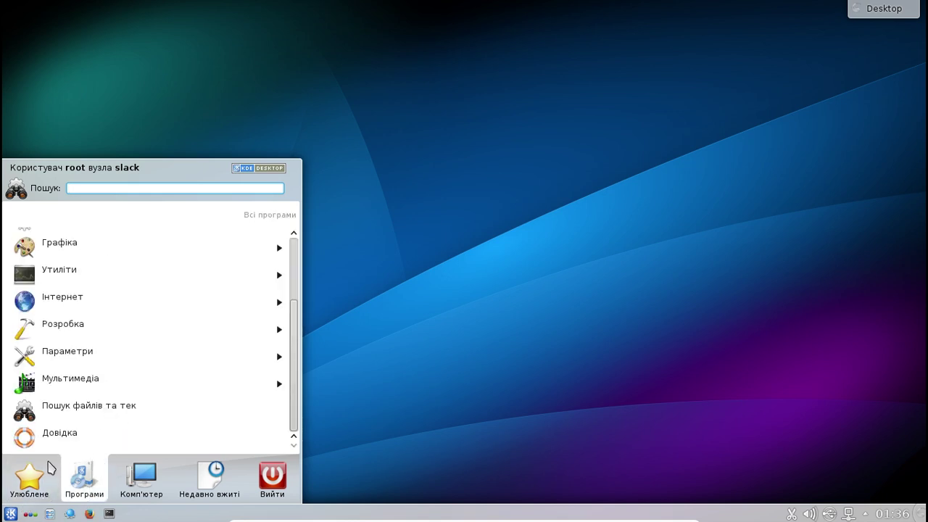
mouse_move(29, 482)
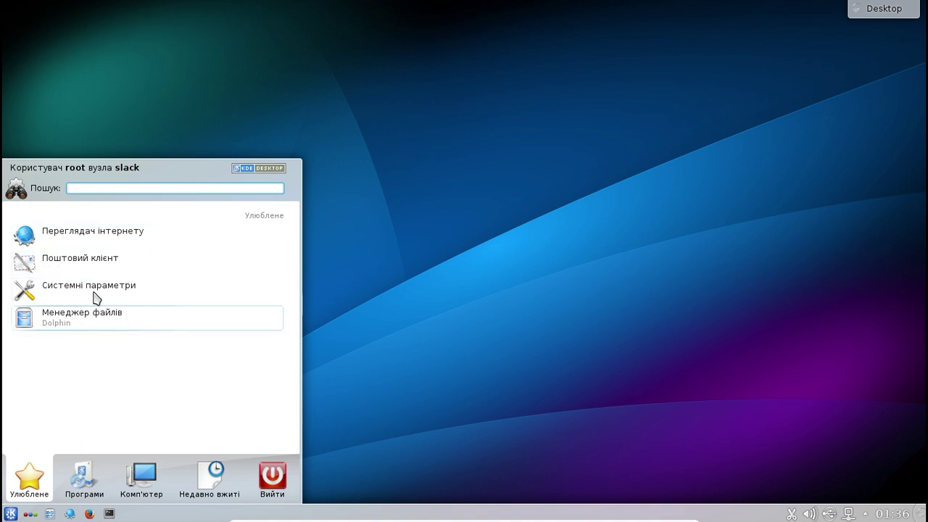
- Launch Системні параметри, centre the window, and open the Вікно входу (KDM) module
left_click(96, 296)
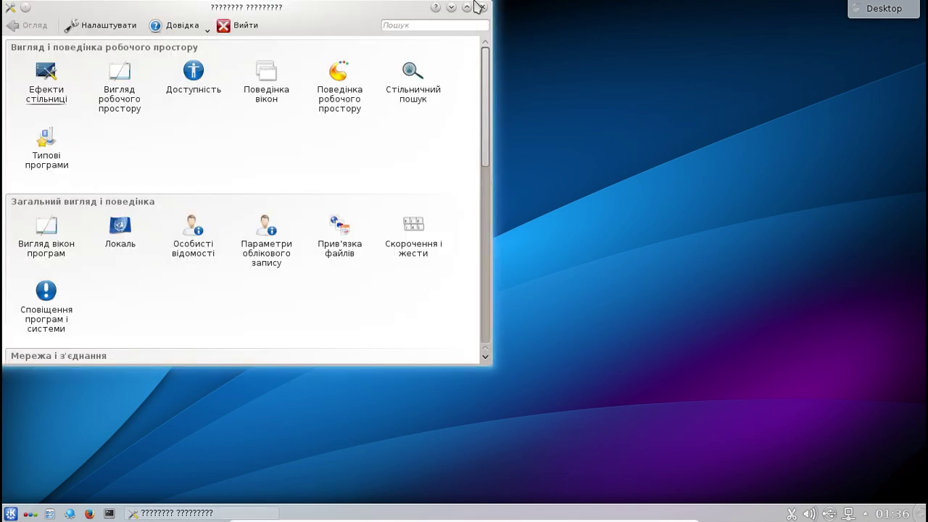
left_click_drag(254, 15, 432, 99)
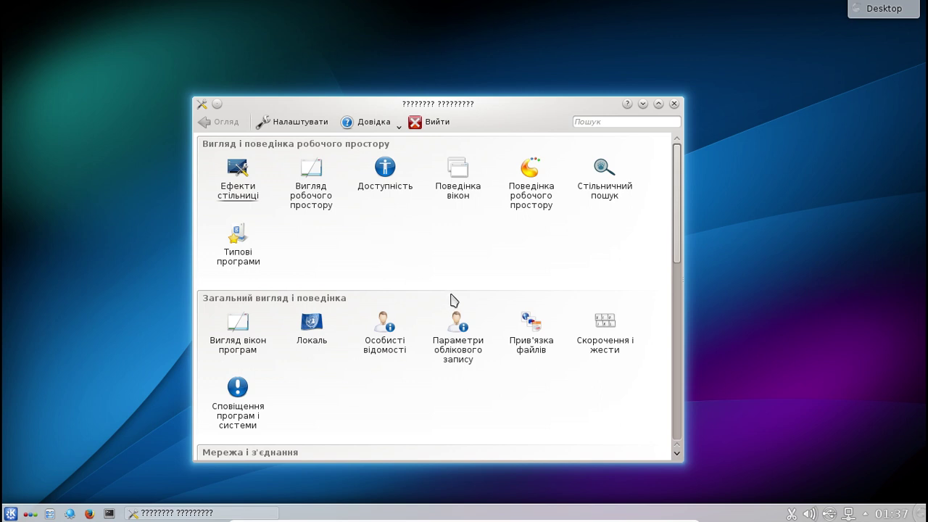
scroll(452, 300, "down", 3)
scroll(451, 298, "down", 3)
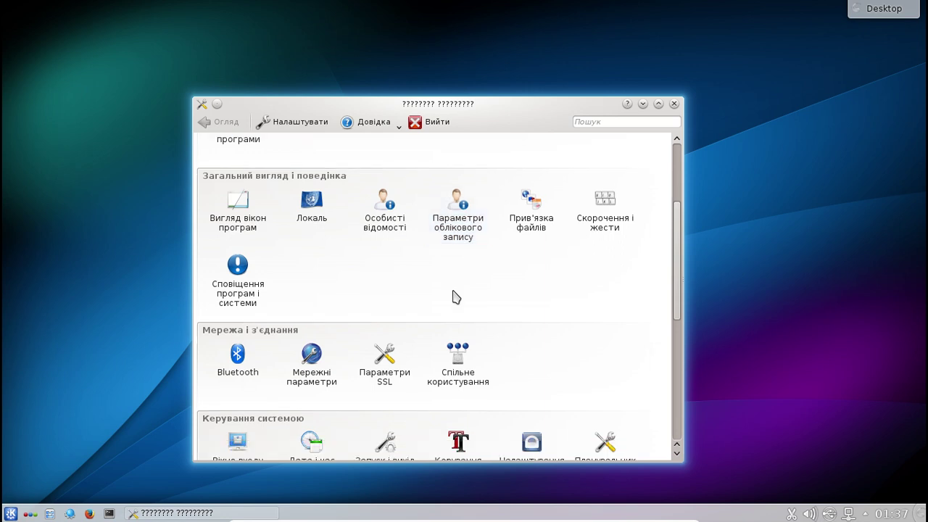
scroll(507, 292, "down", 1)
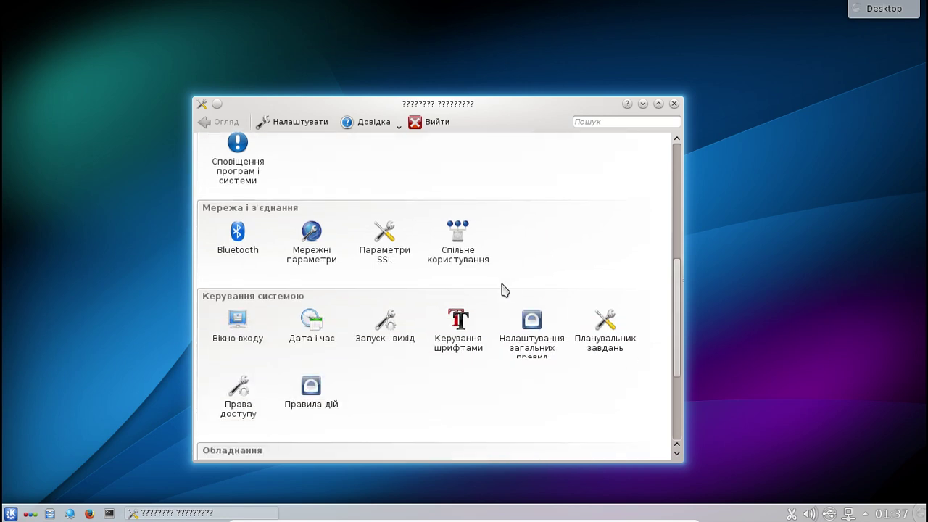
scroll(504, 290, "down", 2)
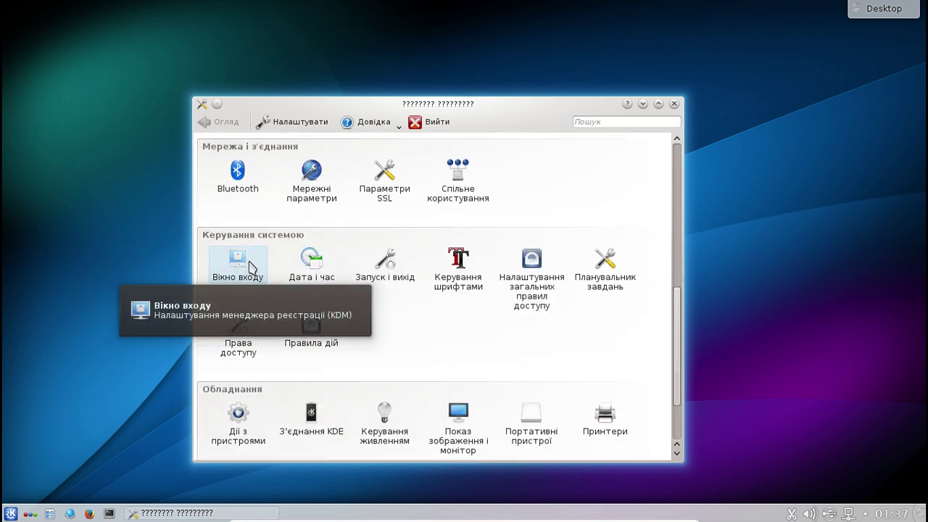
left_click(250, 268)
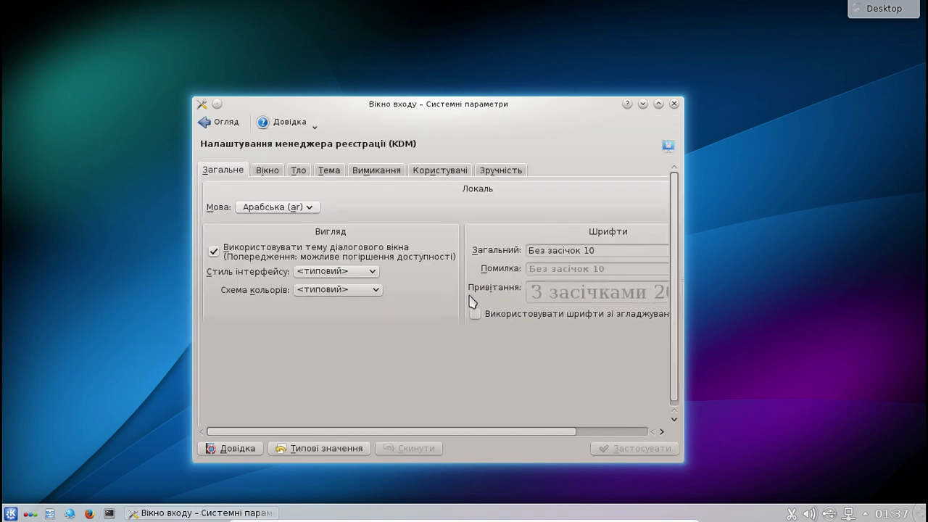
- Set the KDM login language to Українська (uk), leaving the interface style unchanged
left_click(310, 208)
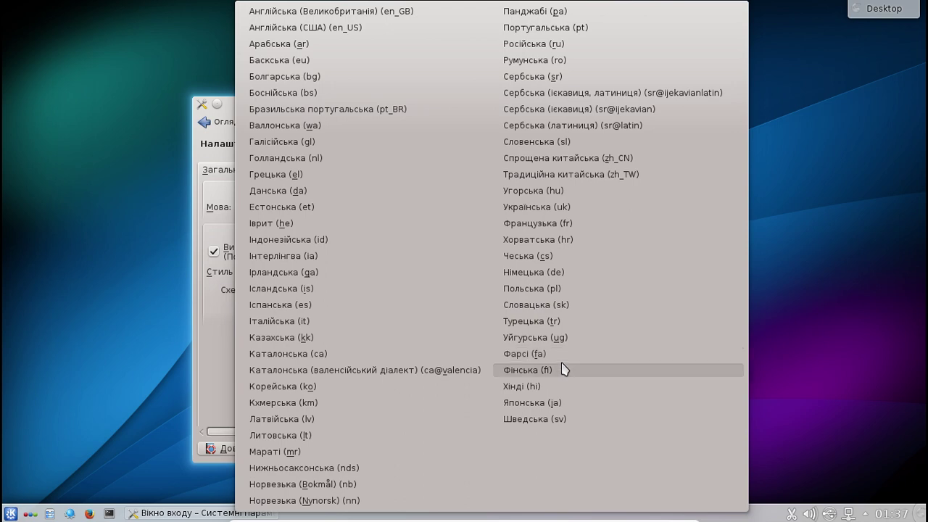
left_click(568, 211)
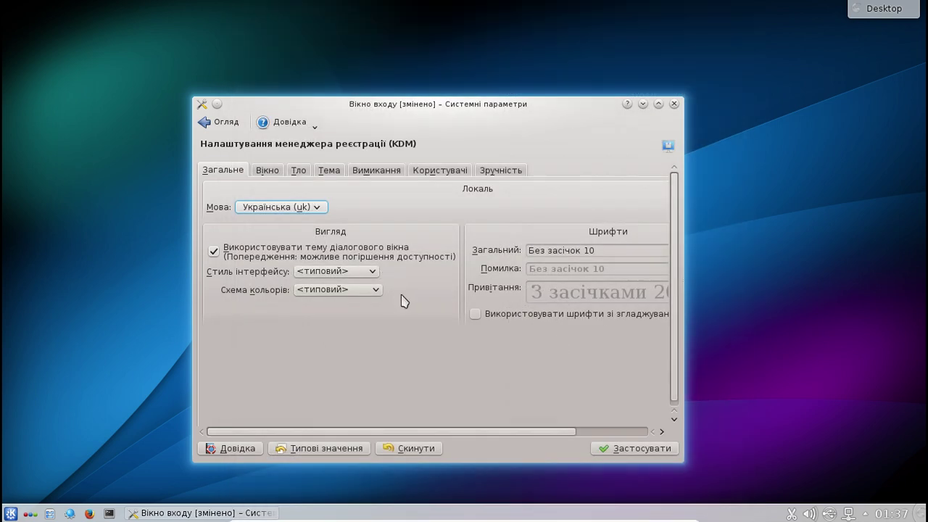
left_click(373, 274)
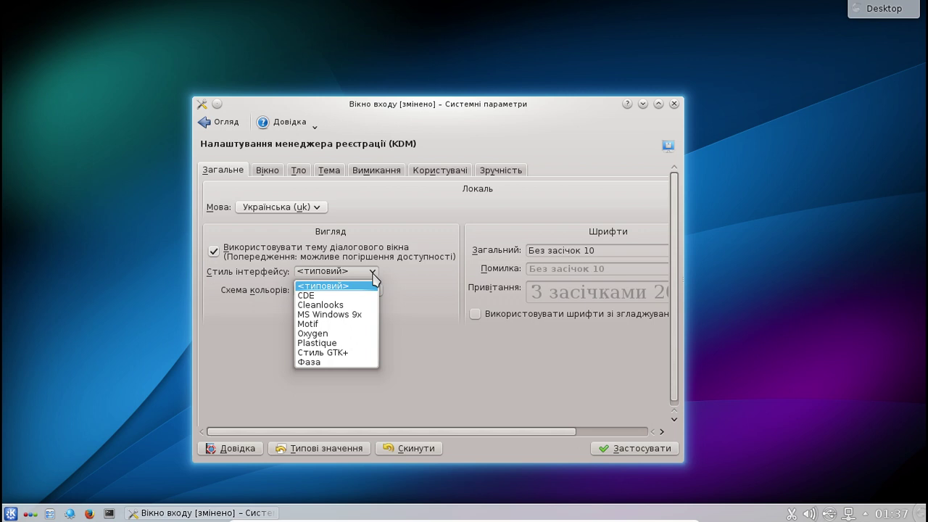
left_click(392, 279)
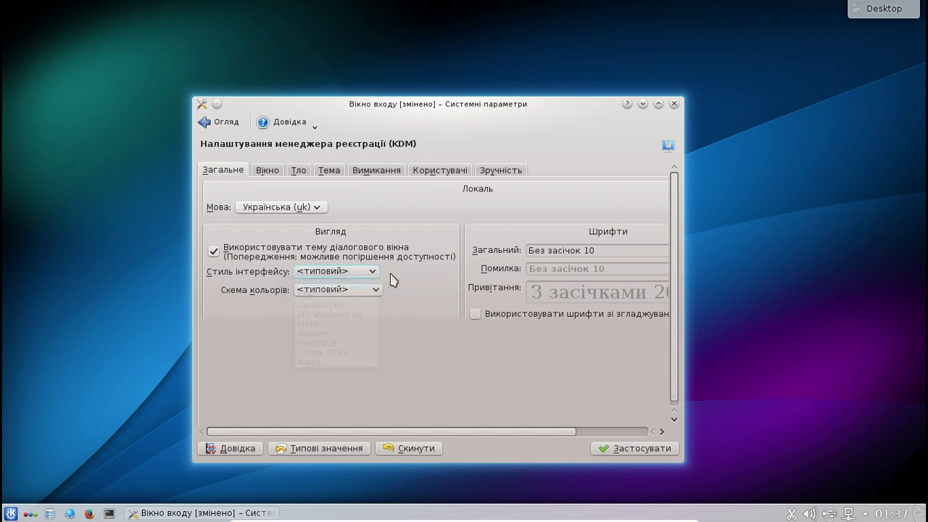
- Go through the Вікно and Тло pages to the Вимикання shutdown page
left_click(273, 172)
left_click(297, 174)
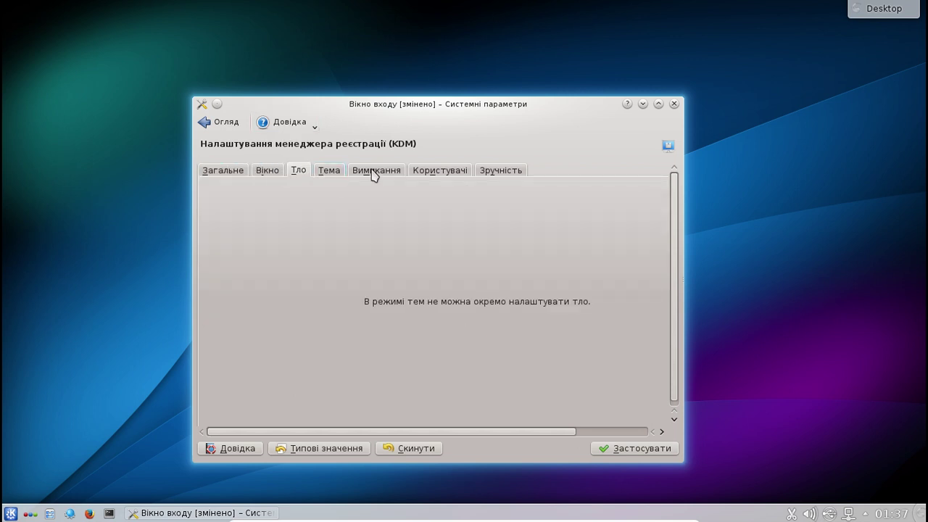
left_click(382, 174)
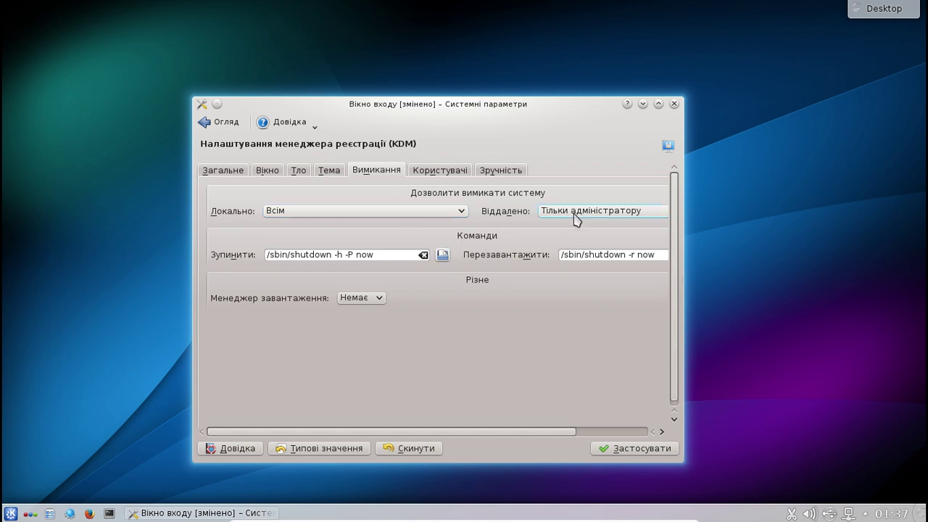
- Set the boot manager to Lilo, keep automatic login off, and apply the KDM settings
left_click(377, 300)
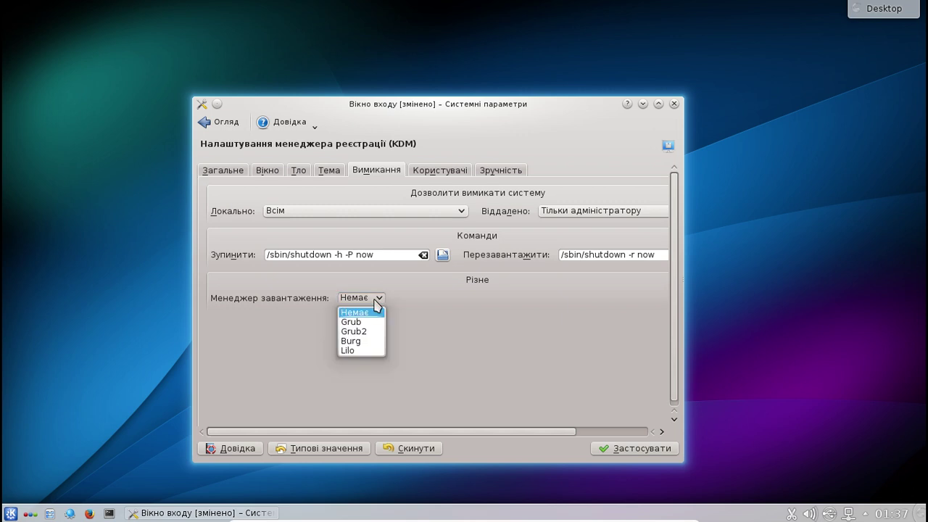
left_click(356, 350)
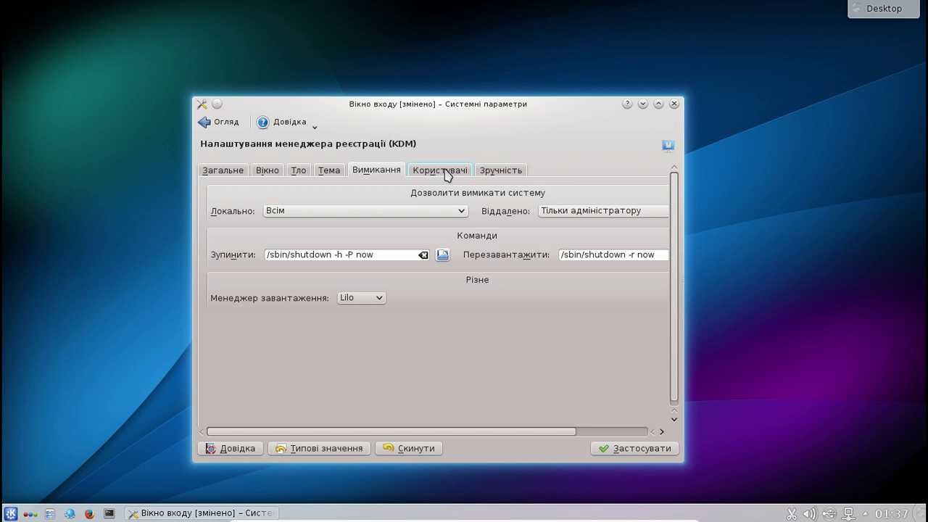
left_click(445, 174)
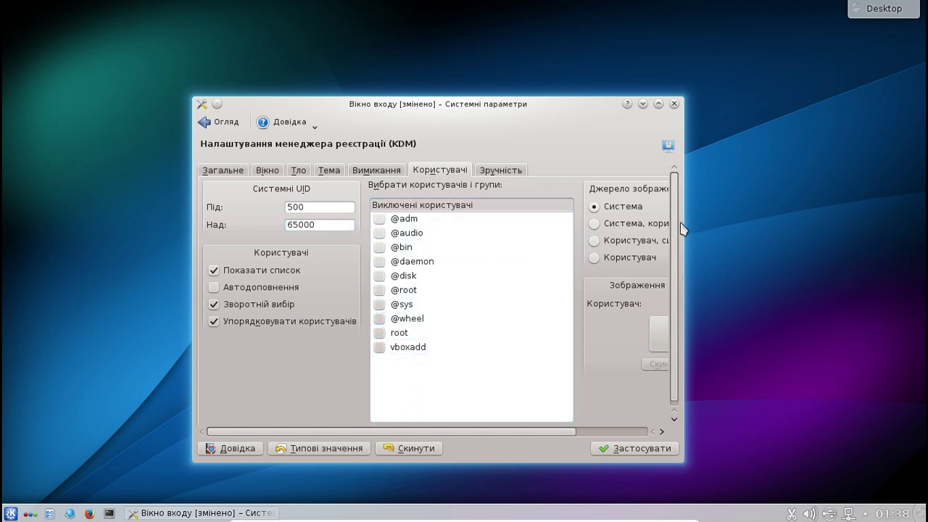
left_click(508, 172)
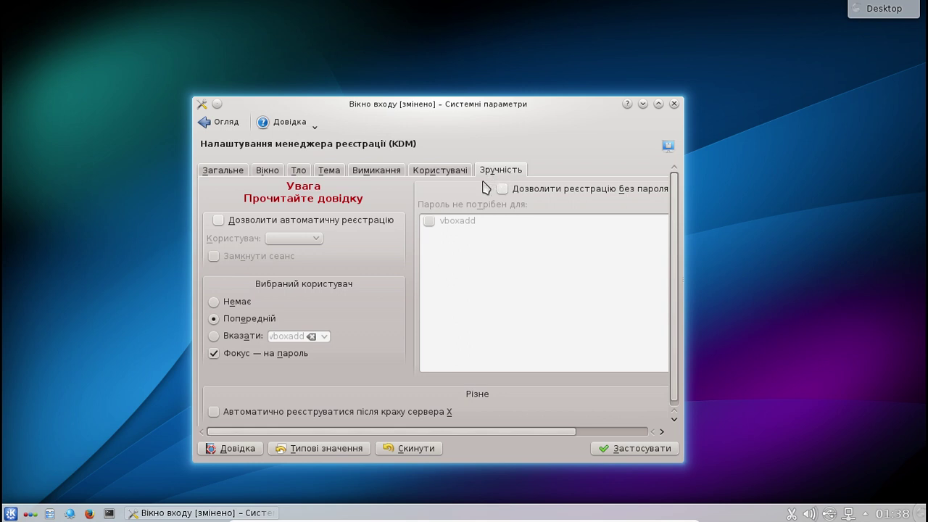
left_click(219, 221)
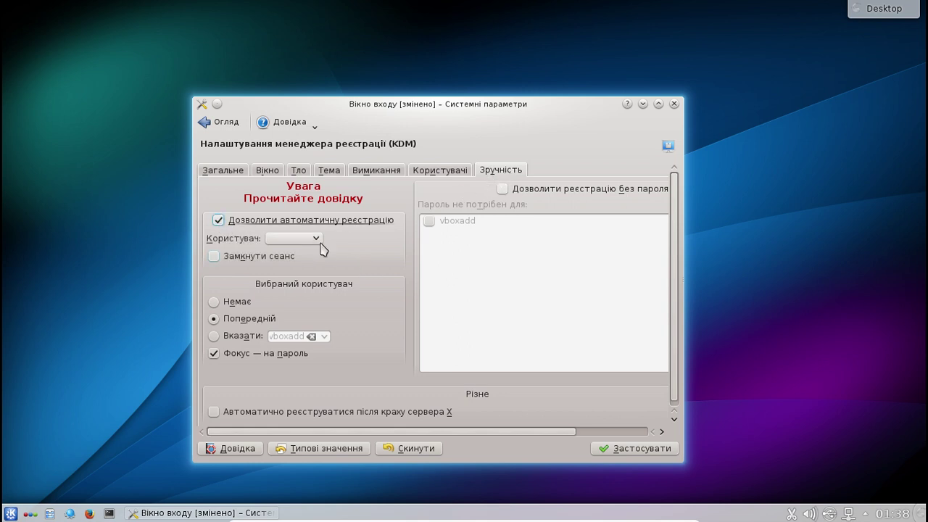
left_click(307, 239)
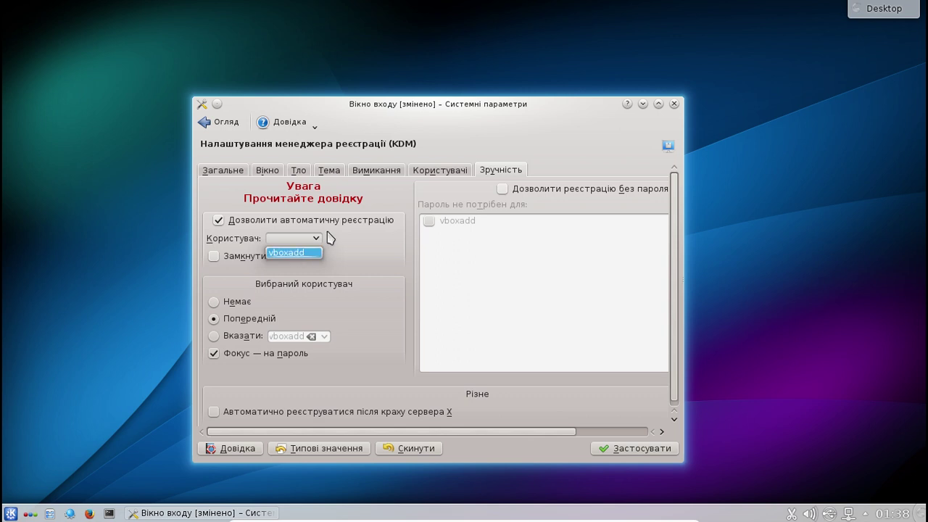
left_click(219, 221)
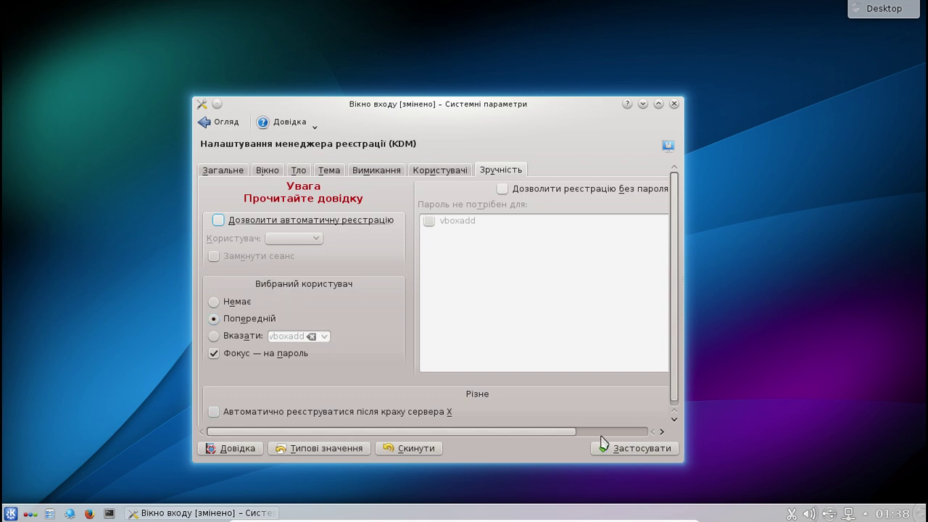
left_click(645, 450)
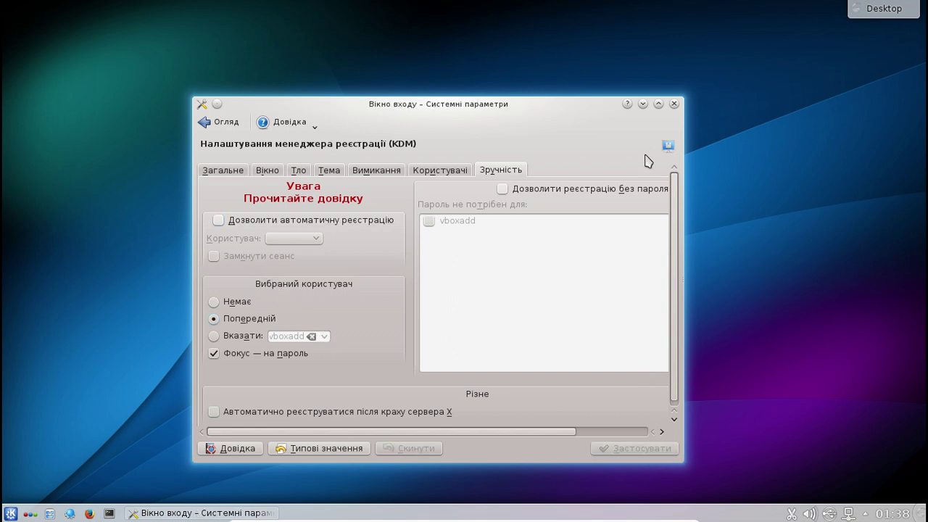
- Close and relaunch System Settings from Kickoff, centring its window
left_click(674, 105)
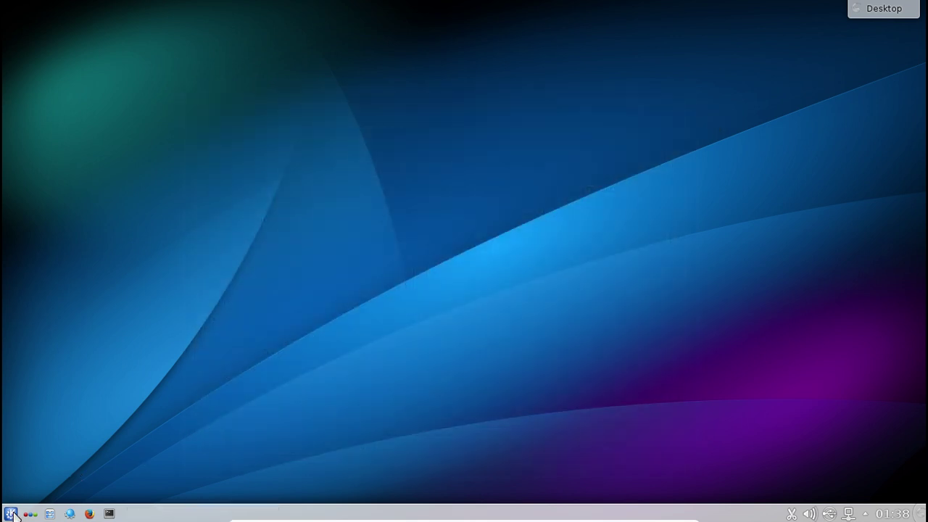
left_click(11, 513)
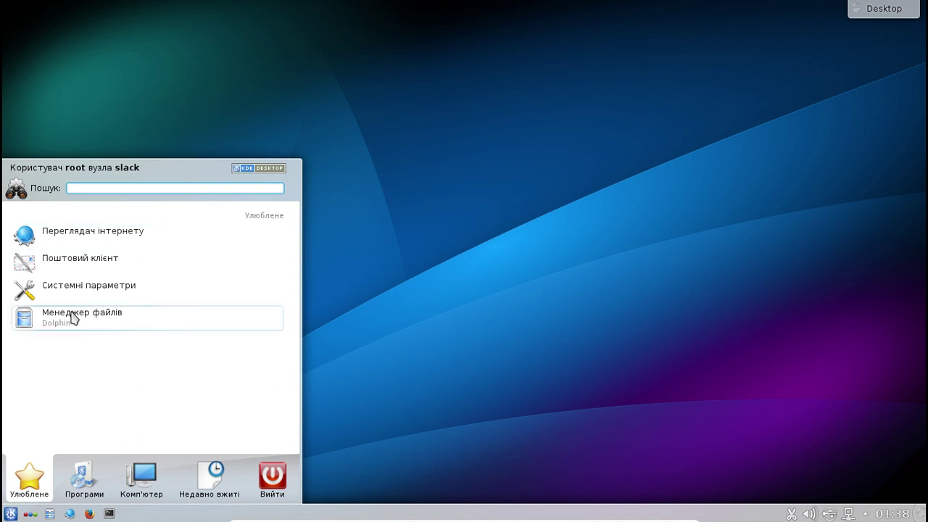
left_click(78, 289)
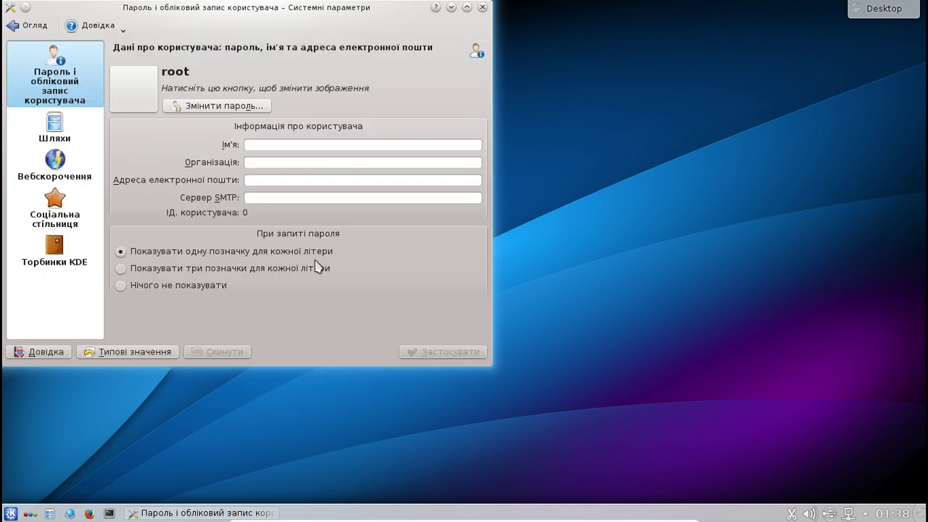
left_click_drag(206, 14, 369, 67)
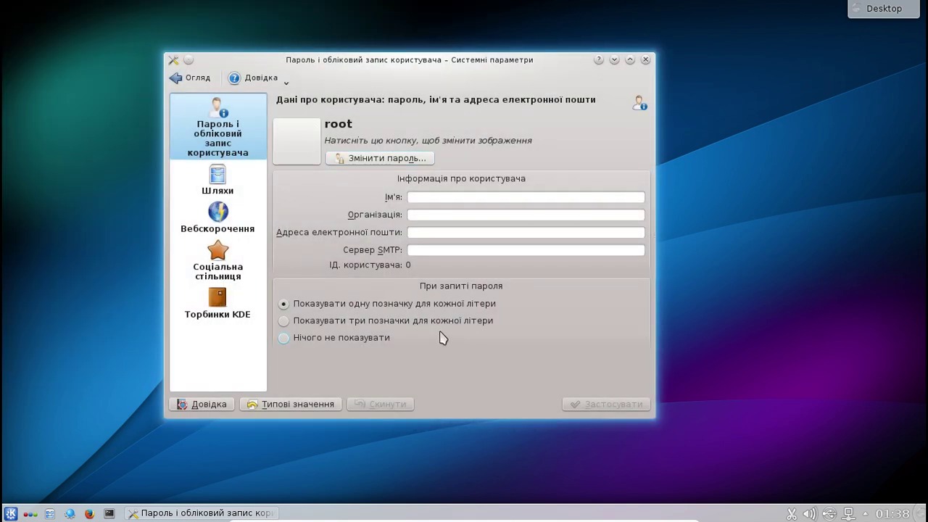
- Scroll through the Огляд overview of settings modules, then close System Settings
left_click(198, 82)
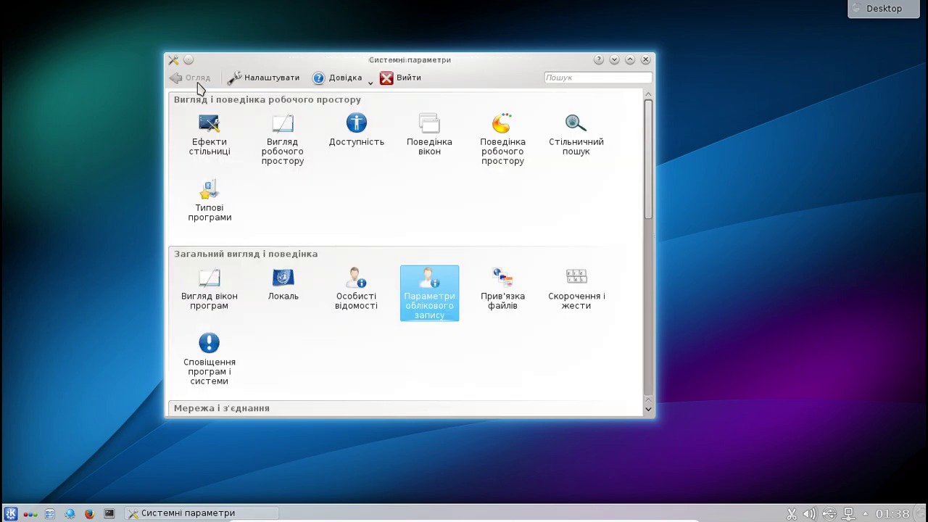
scroll(466, 346, "down", 5)
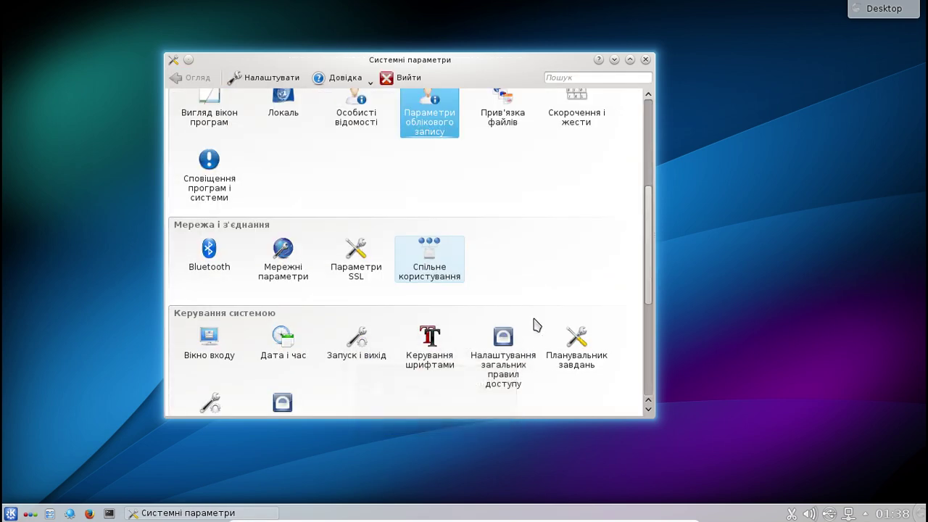
scroll(536, 325, "down", 5)
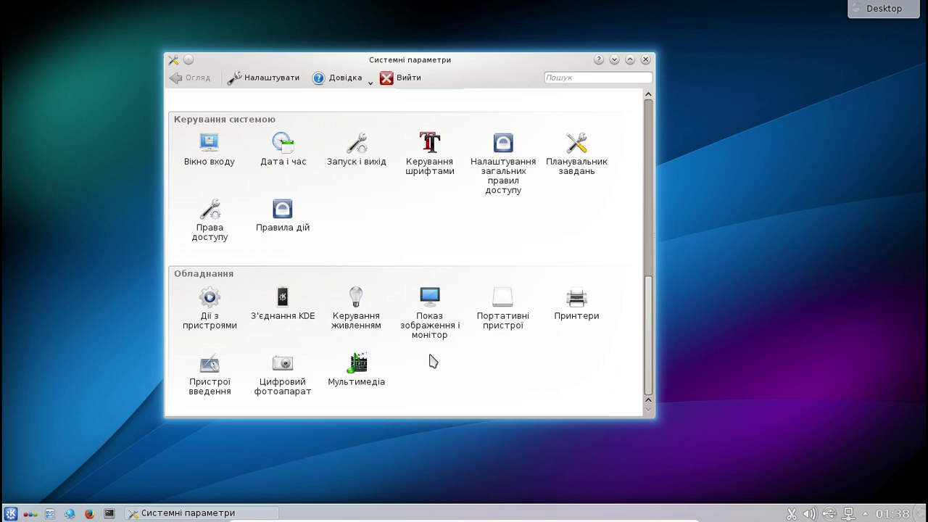
scroll(435, 284, "up", 1)
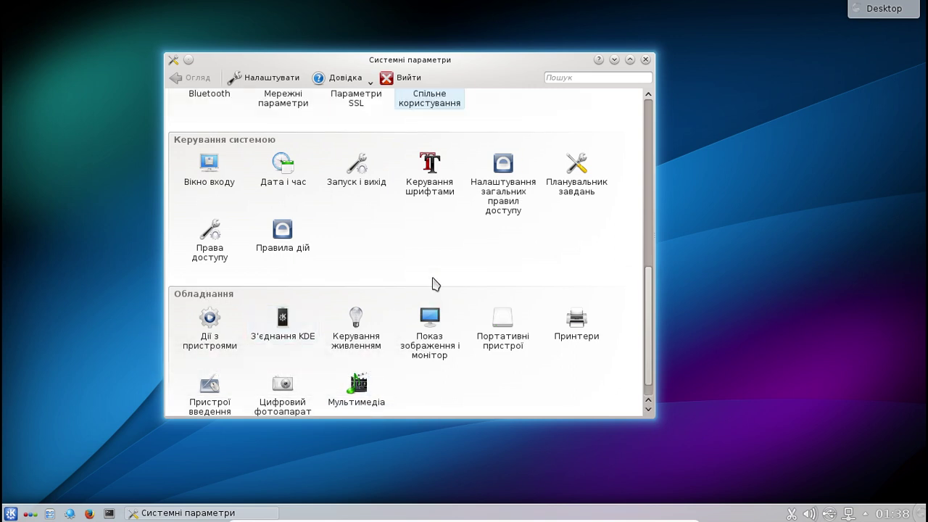
scroll(435, 284, "up", 2)
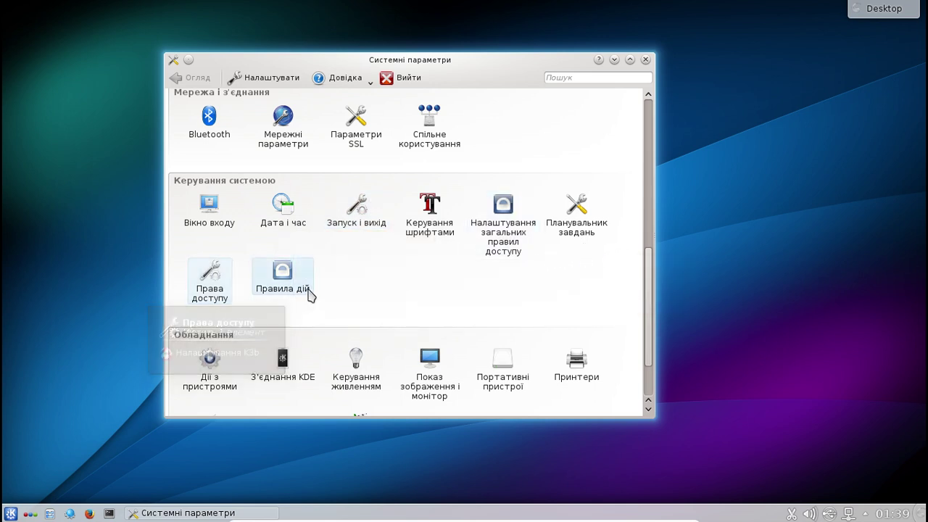
scroll(396, 282, "up", 1)
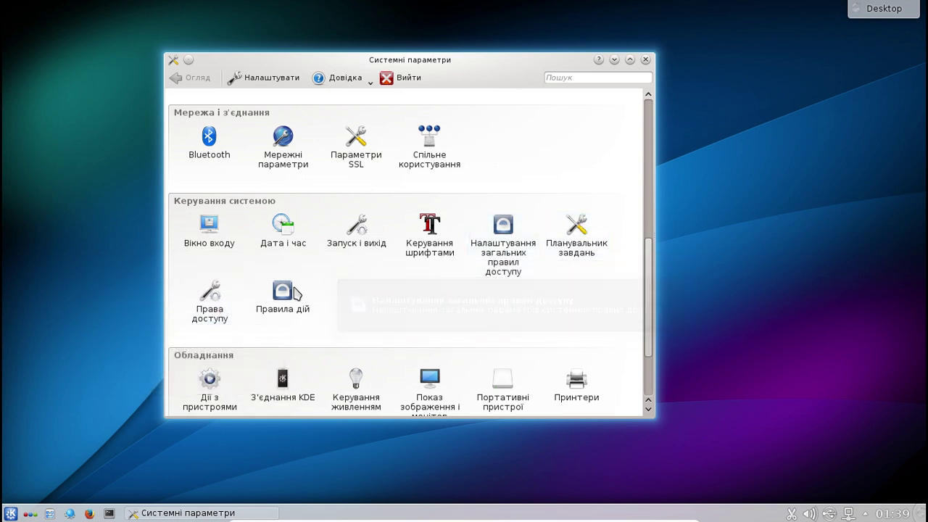
scroll(477, 297, "up", 4)
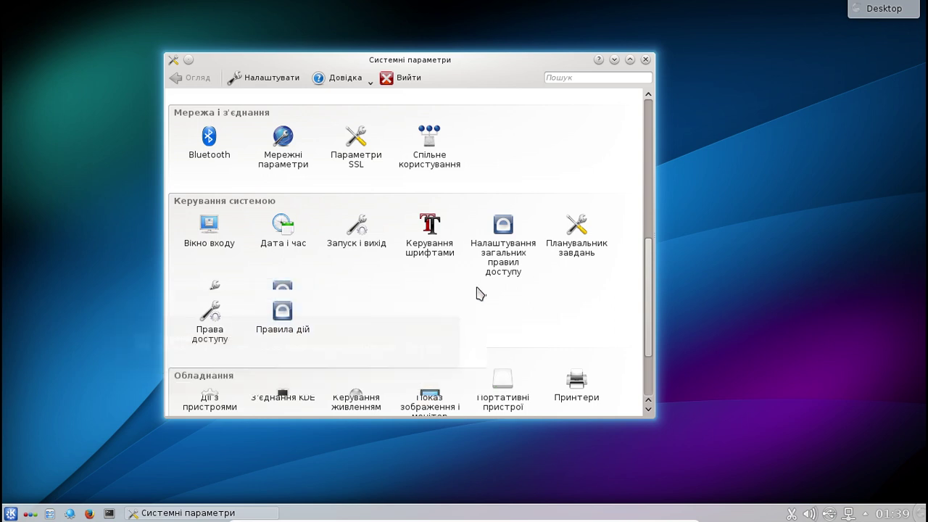
scroll(477, 306, "up", 10)
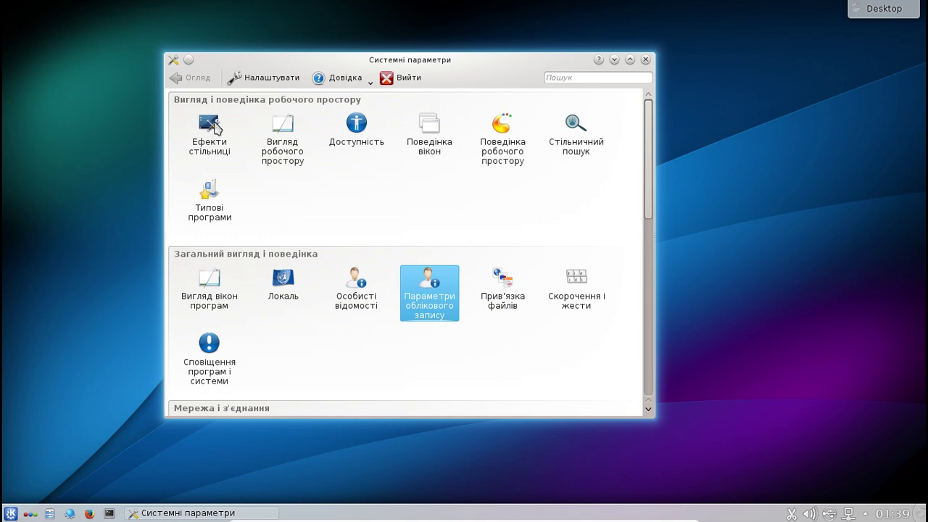
left_click(645, 60)
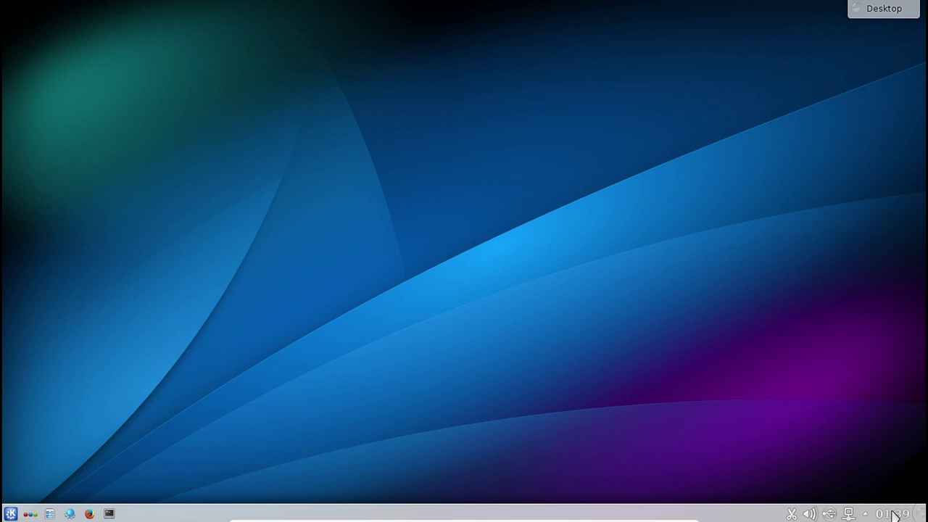
- Set the desktop wallpaper to the Шахи chess image (1920x1200) in Desktop Settings
right_click(463, 210)
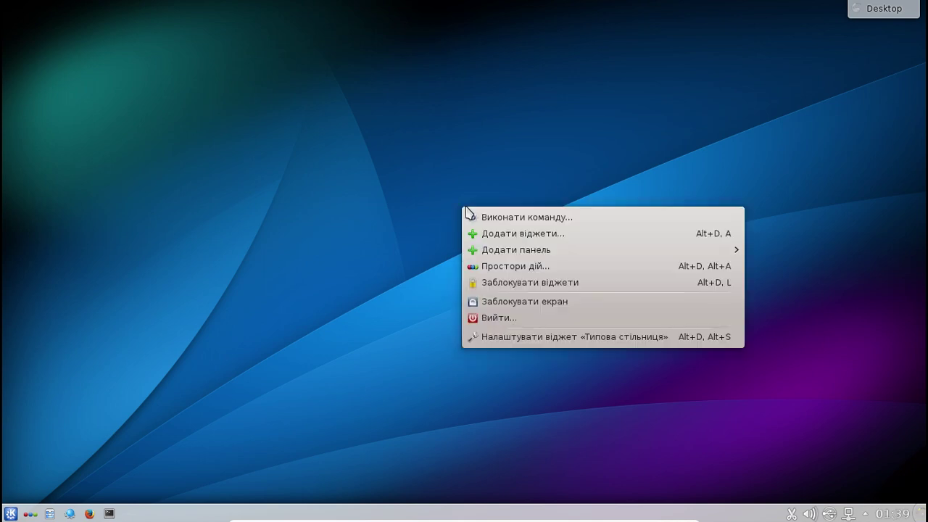
left_click(523, 337)
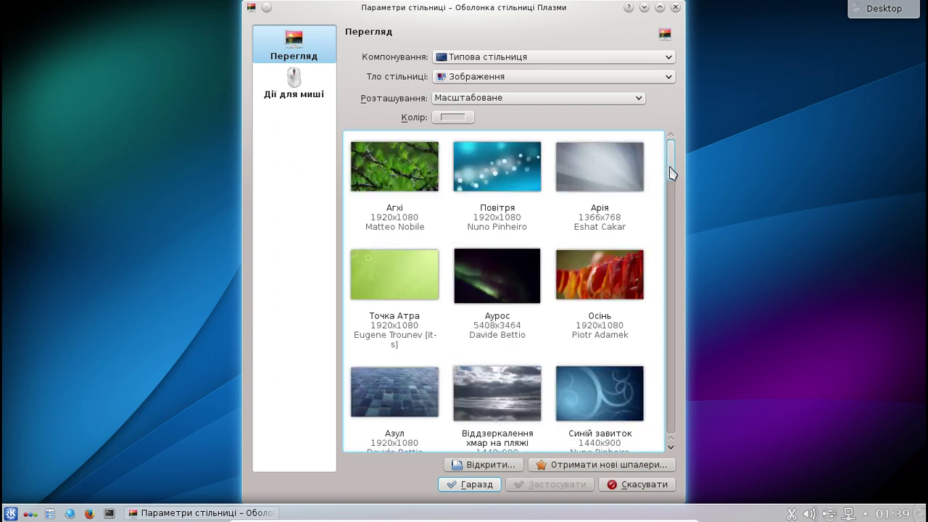
left_click_drag(672, 172, 645, 244)
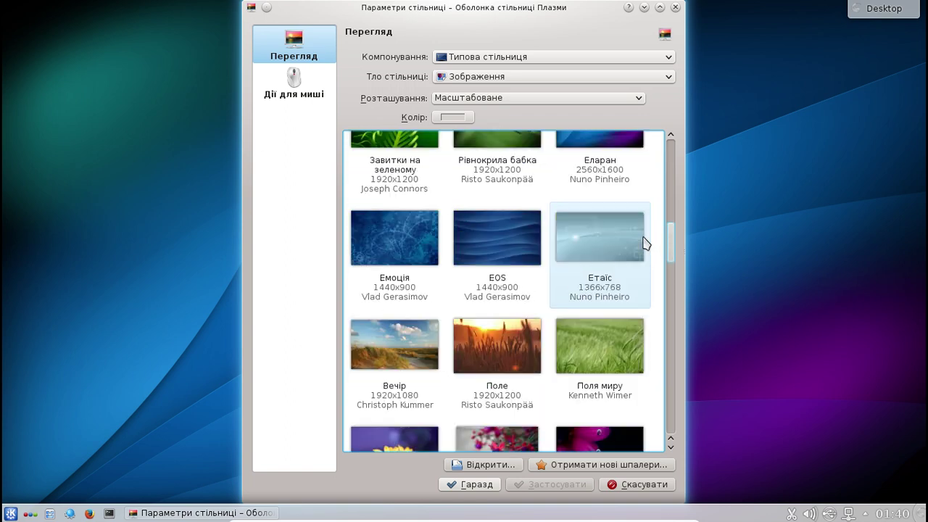
scroll(648, 203, "up", 5)
left_click(605, 292)
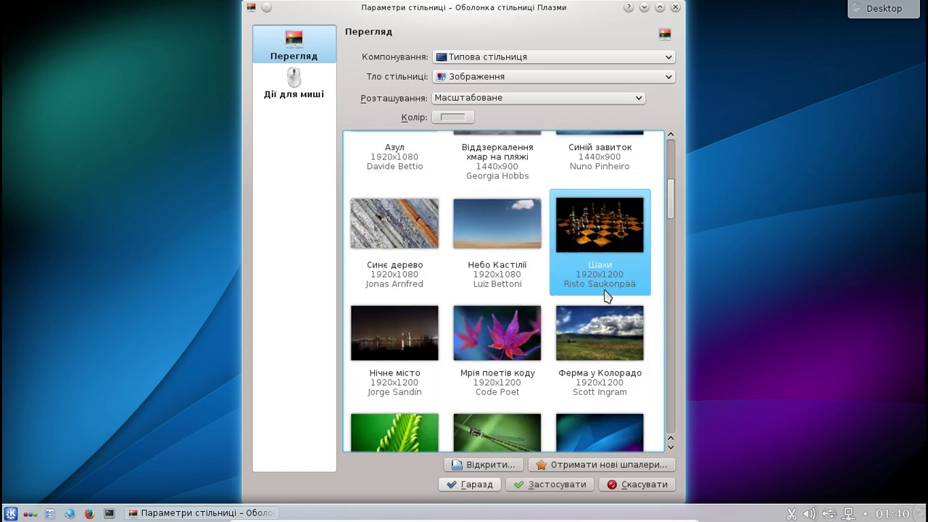
left_click(478, 485)
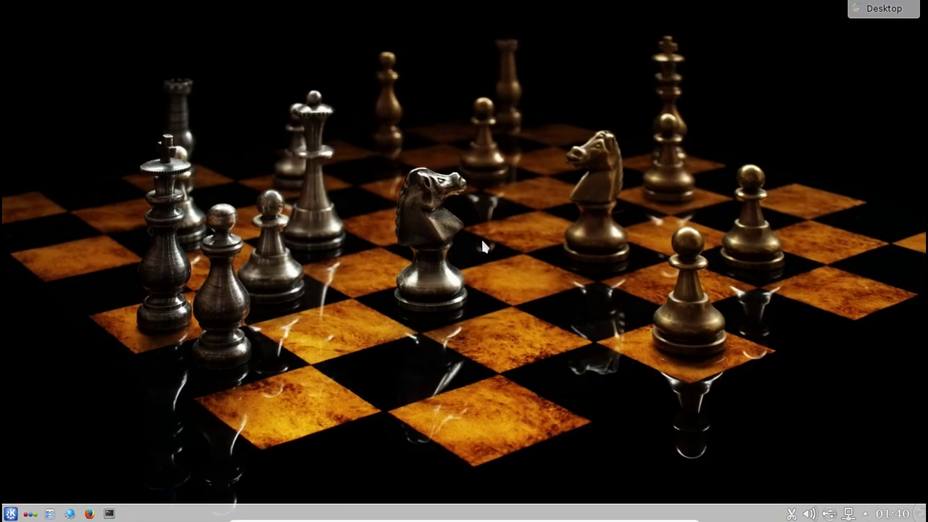
- Set the desktop wallpaper to Віддзеркалення хмар на пляжі, then open and close the panel settings
right_click(506, 226)
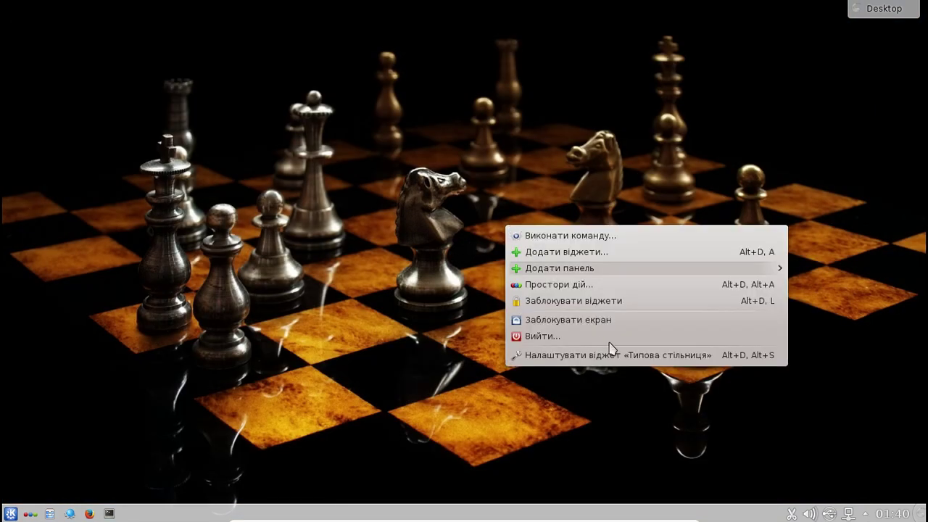
left_click(602, 355)
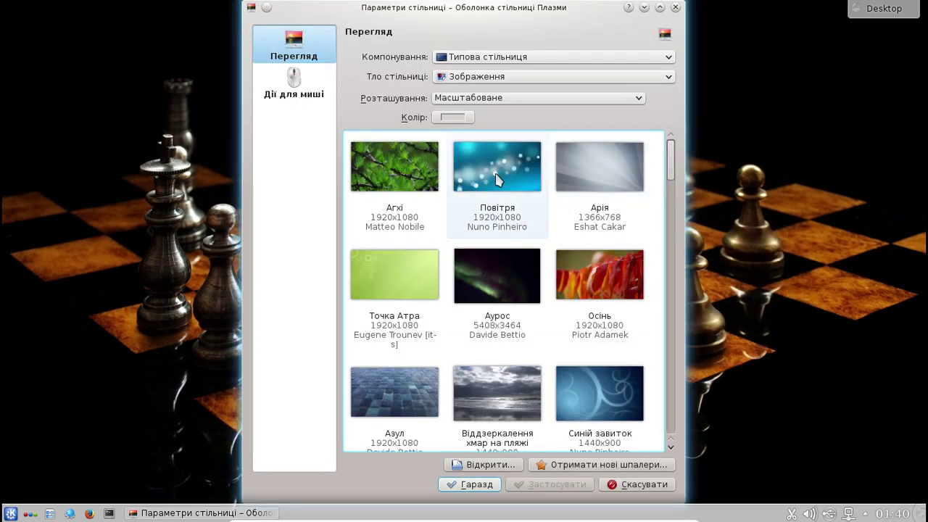
scroll(550, 241, "down", 3)
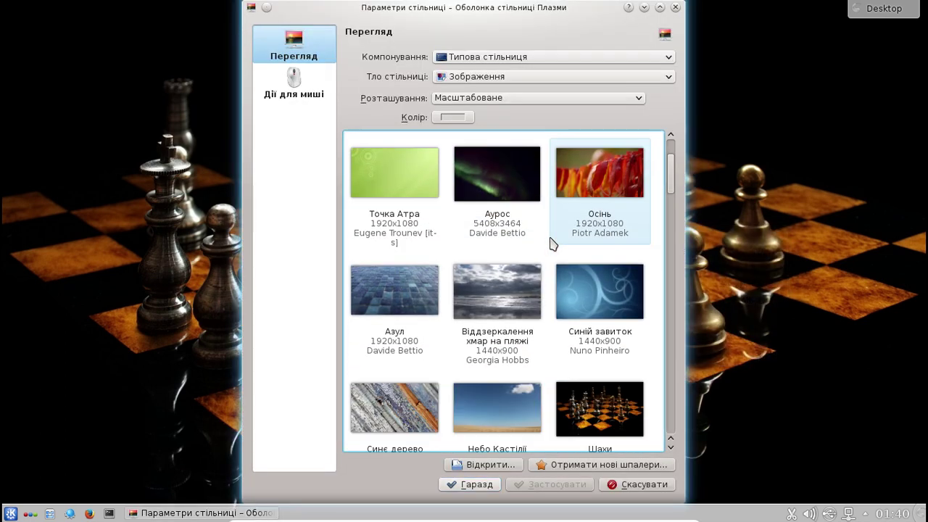
left_click(491, 304)
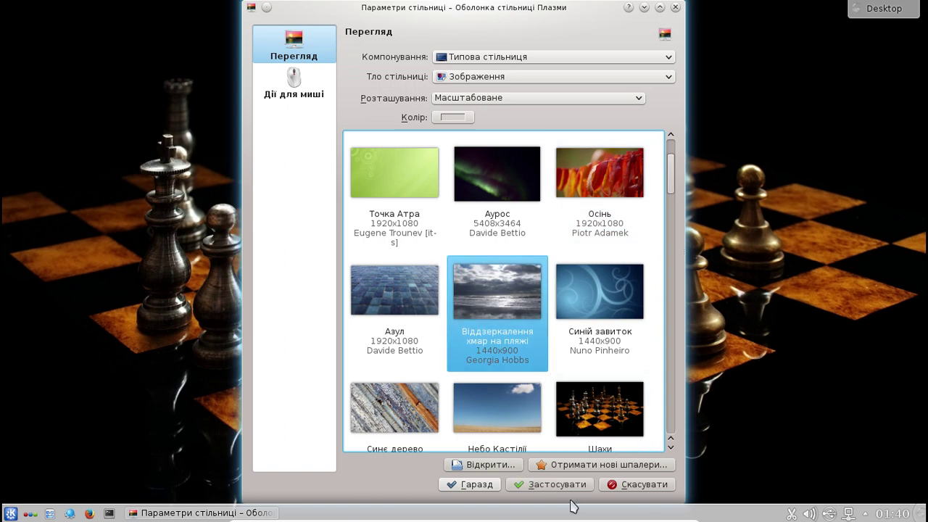
left_click(476, 490)
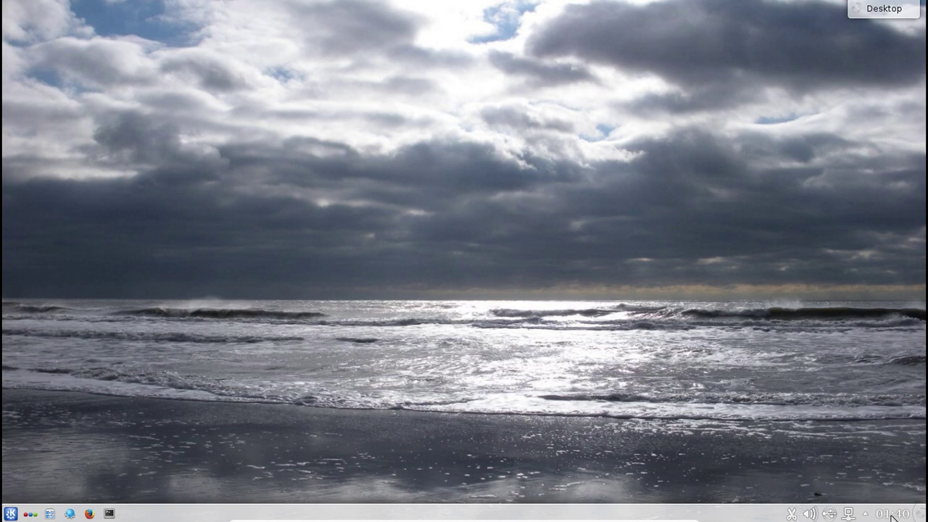
left_click(920, 513)
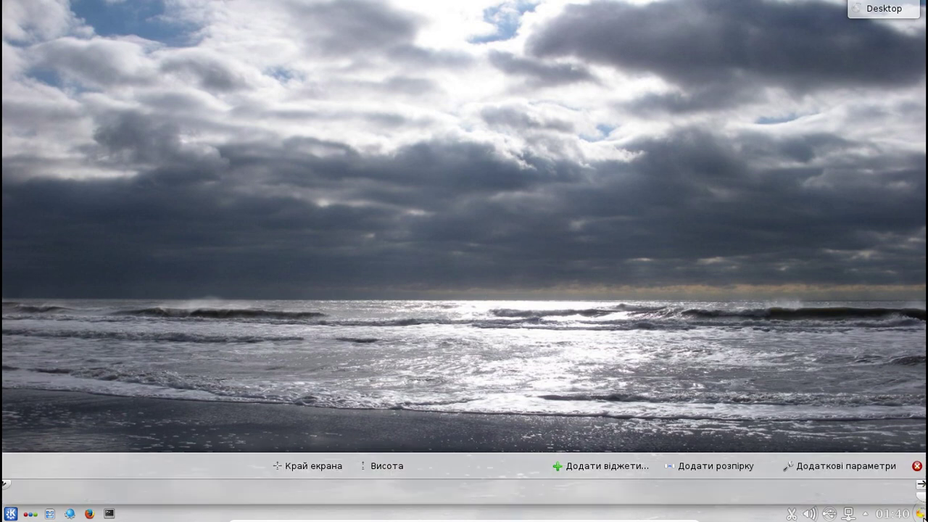
left_click(918, 466)
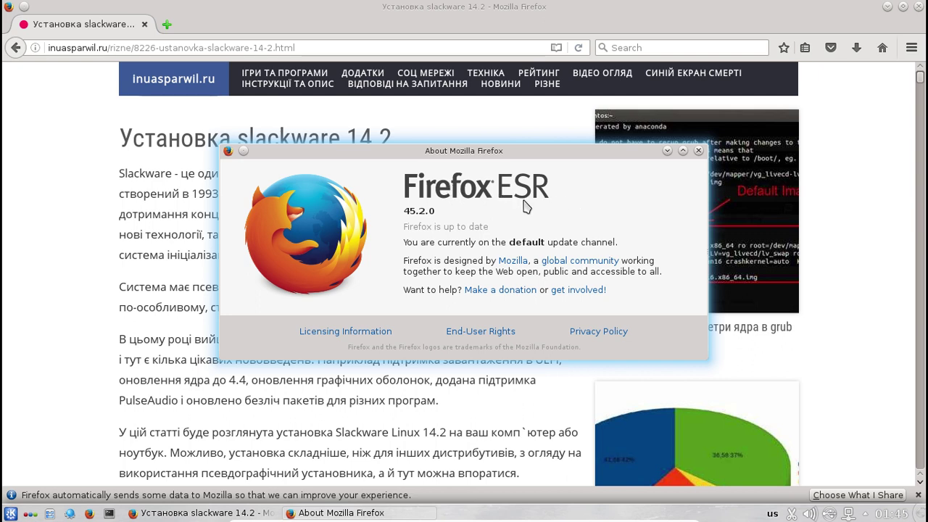
- Close Firefox's About window and scroll the article to Step 44, selecting the startx sentence
left_click(699, 152)
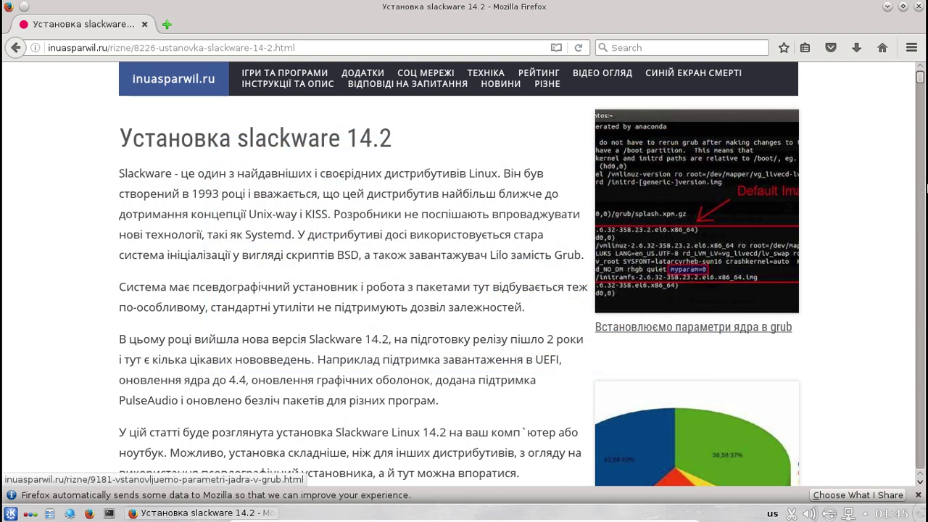
left_click_drag(918, 76, 922, 411)
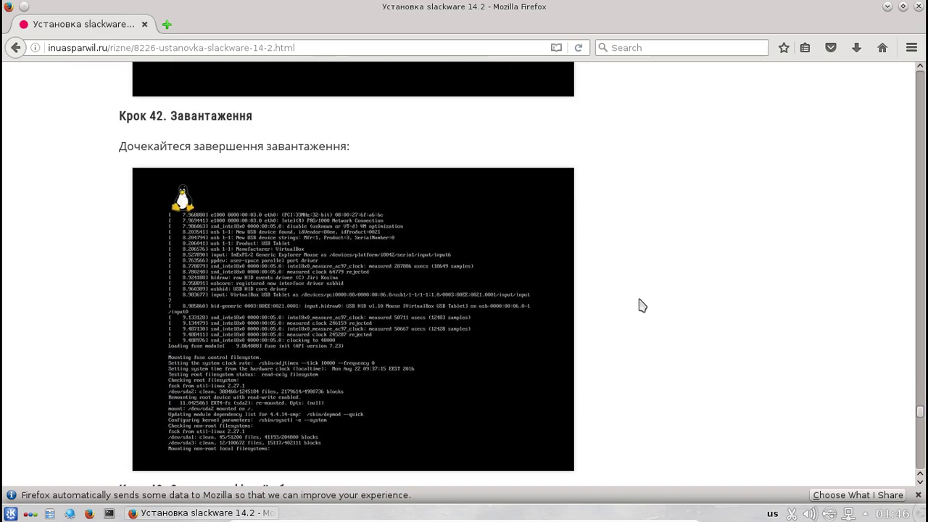
scroll(671, 265, "down", 5)
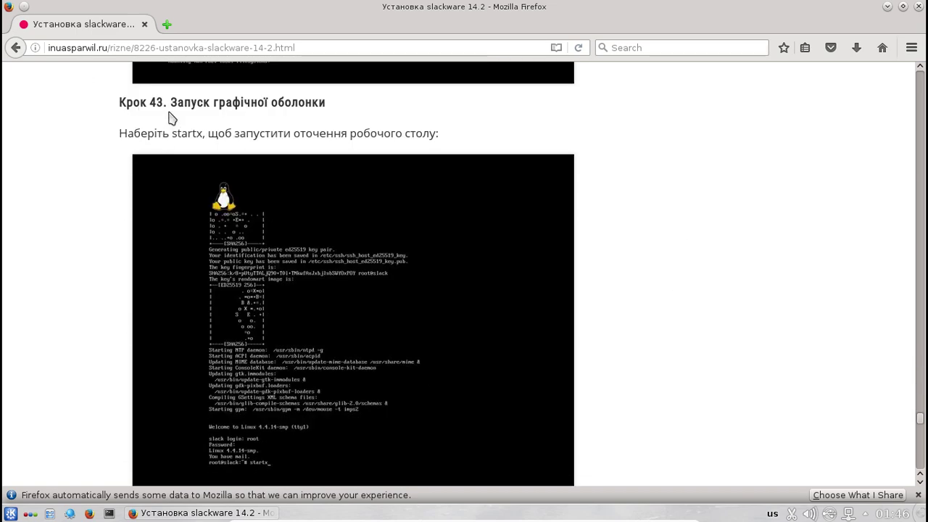
left_click_drag(119, 134, 431, 149)
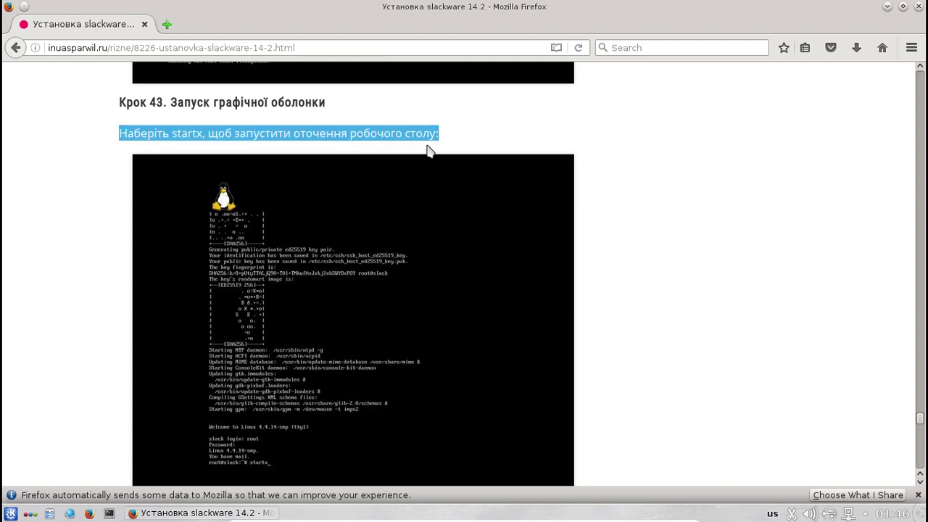
scroll(663, 168, "down", 3)
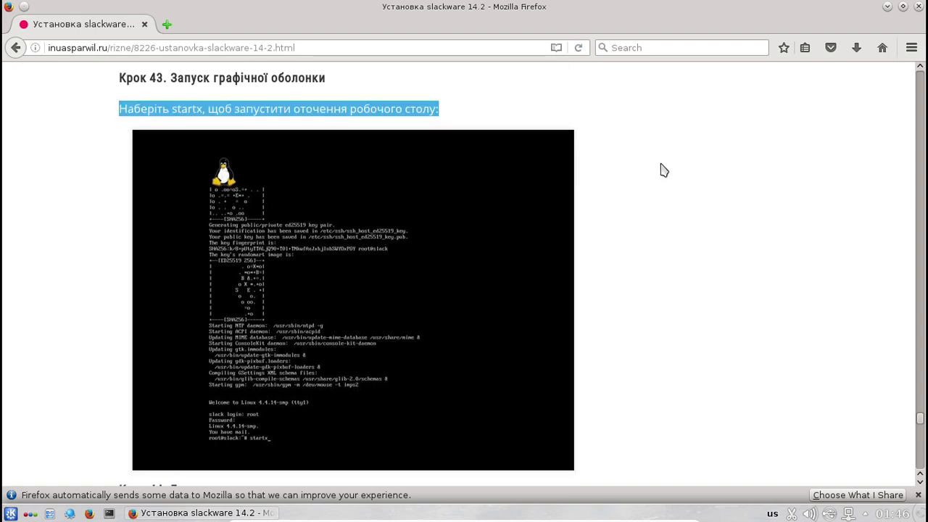
scroll(663, 169, "down", 3)
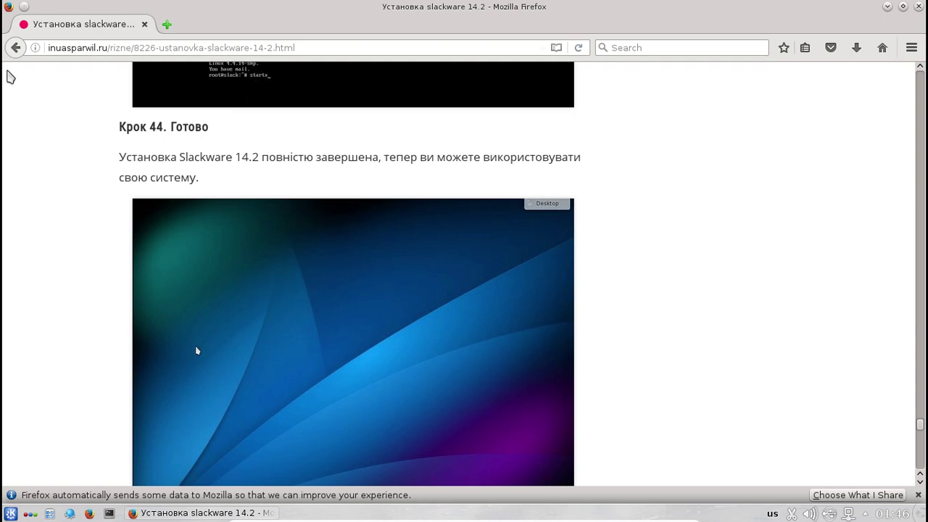
- Go back to the previous page in Firefox
left_click(16, 48)
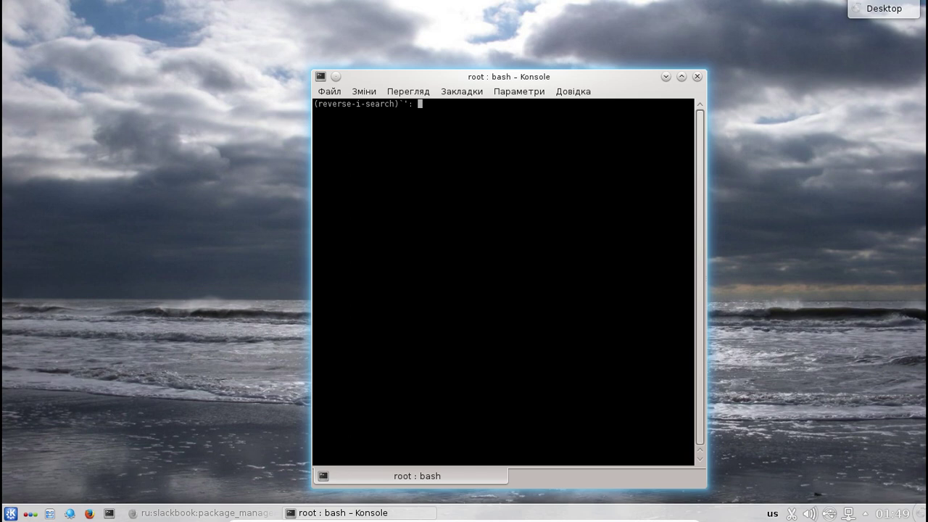
- Rerun uname -a from the history search, then clear the screen
type("i")
key("BackSpace")
key("Return")
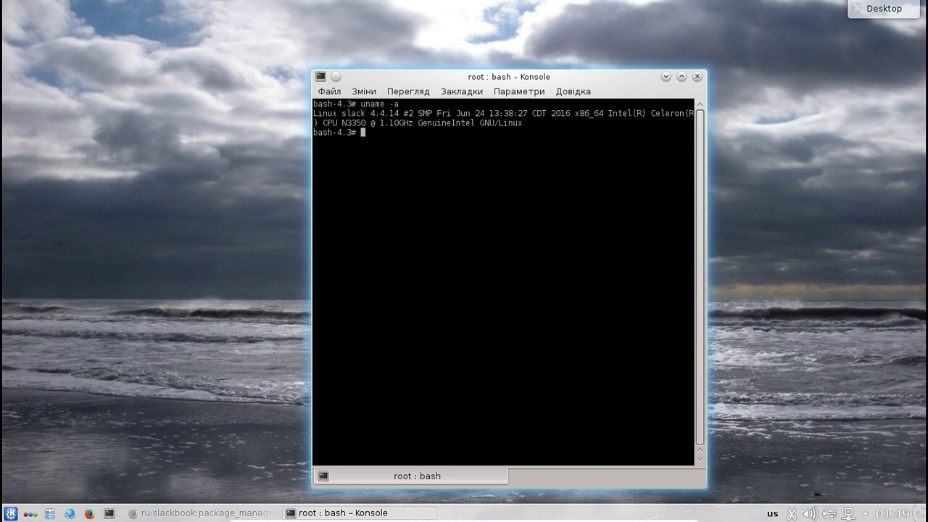
type("clear")
key("Return")
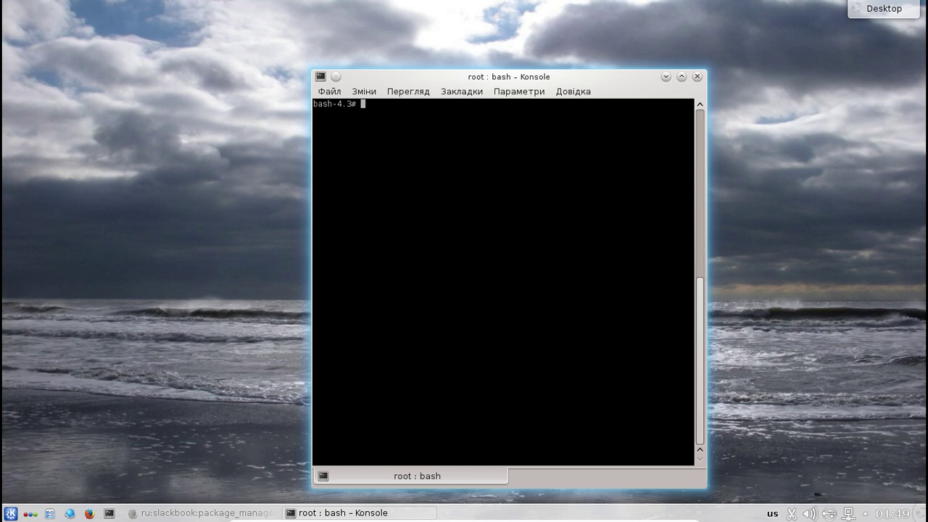
- Try installpkg screenfetch, which fails with file not found
type("installp")
key("Tab")
type("screenf")
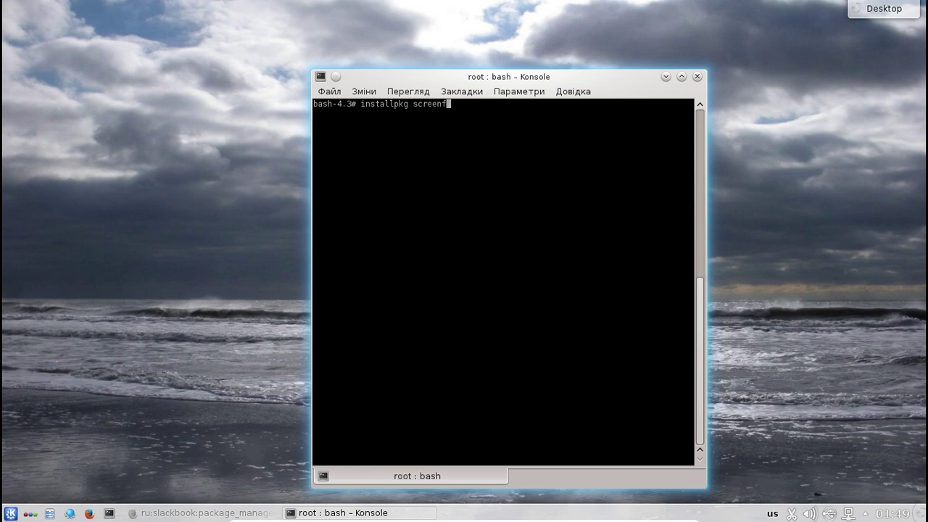
type("etch")
key("Return")
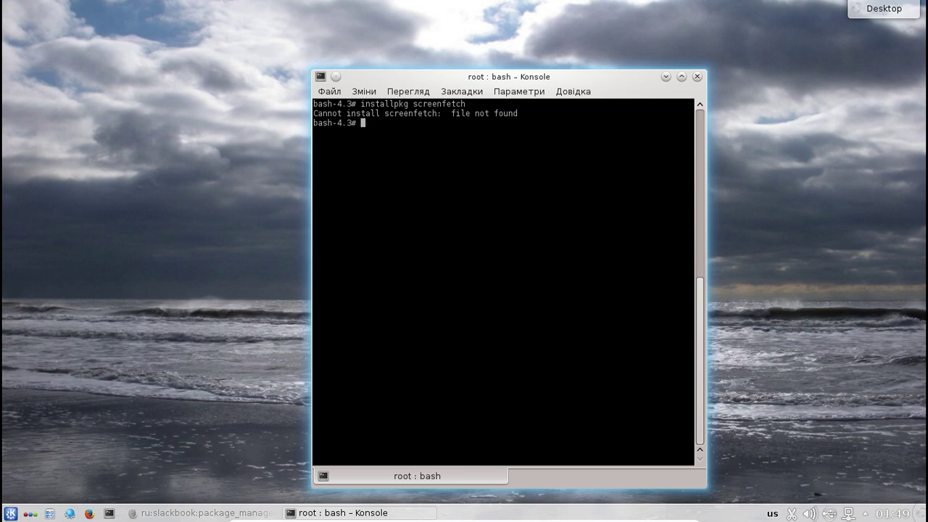
- Type pkgtool and list its completion candidates, erasing a stray 'ins' argument
type("pkgtoo")
key("Tab")
key("Tab")
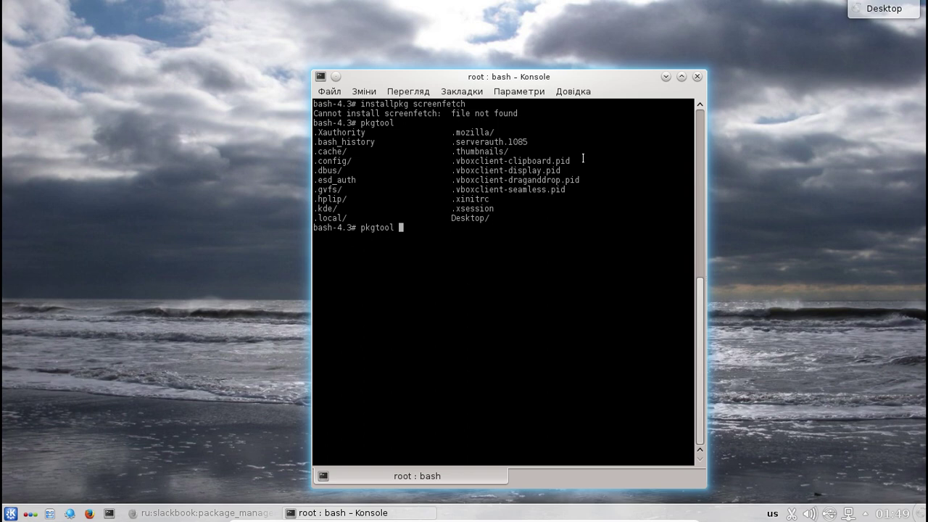
type("ins")
key("BackSpace")
key("BackSpace")
key("BackSpace")
- Launch pkgtool and open its Setup list of system setup scripts
key("Return")
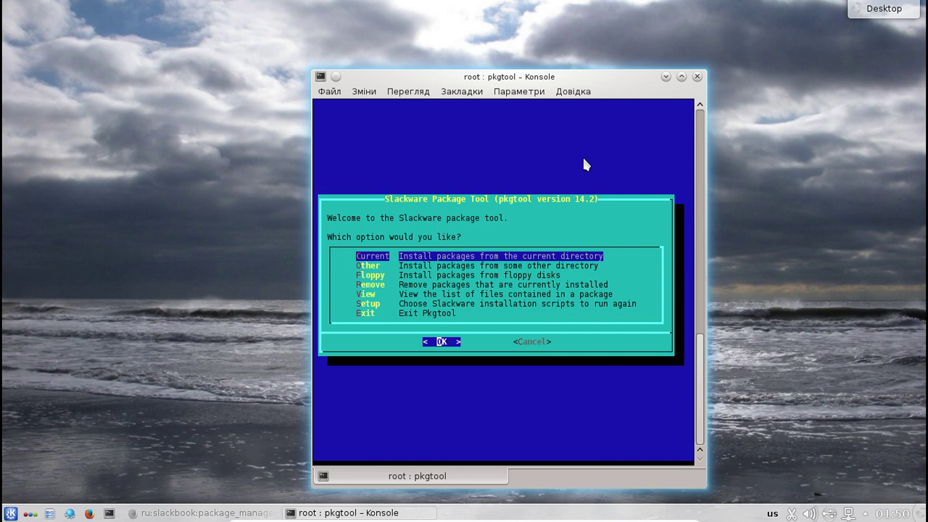
key("Down")
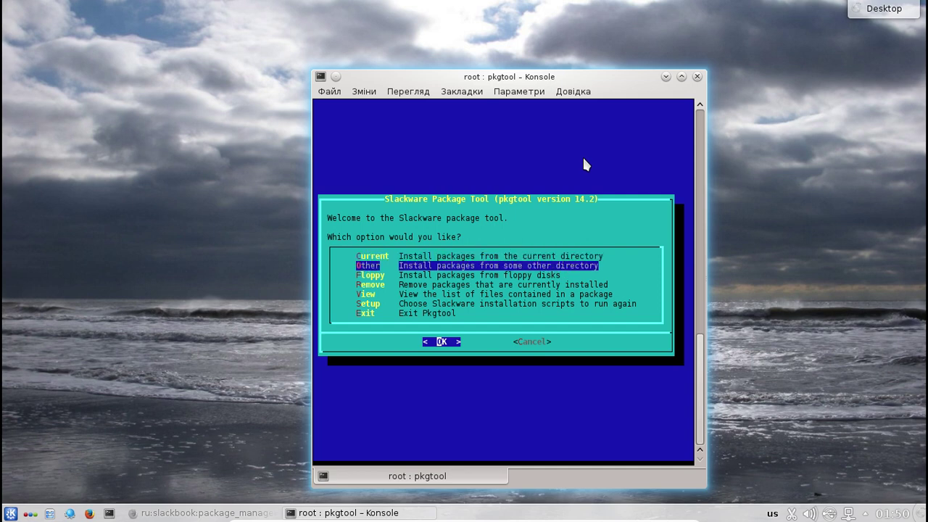
key("Up")
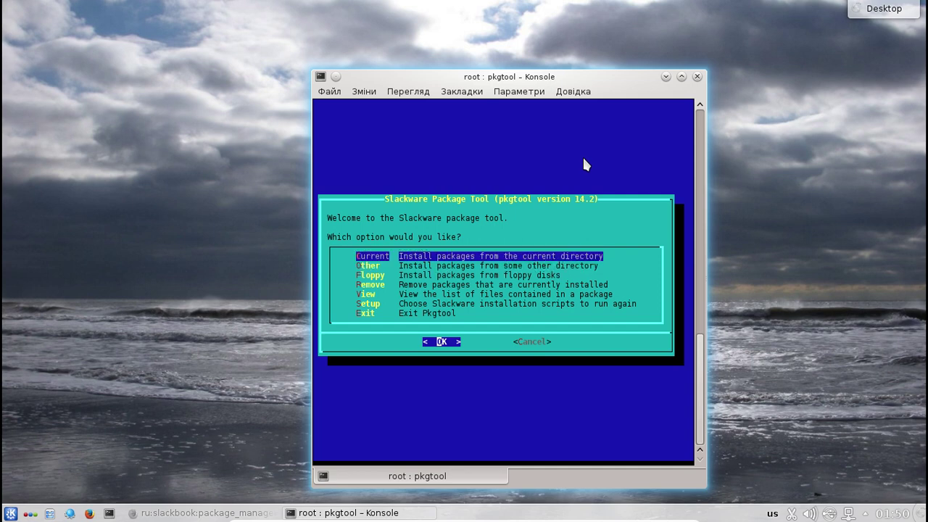
key("Down")
key("Down")
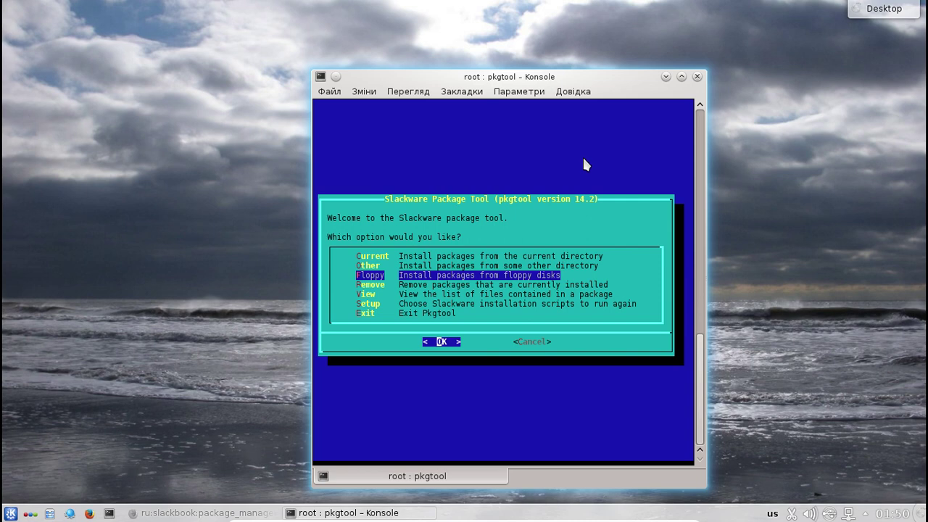
key("Down")
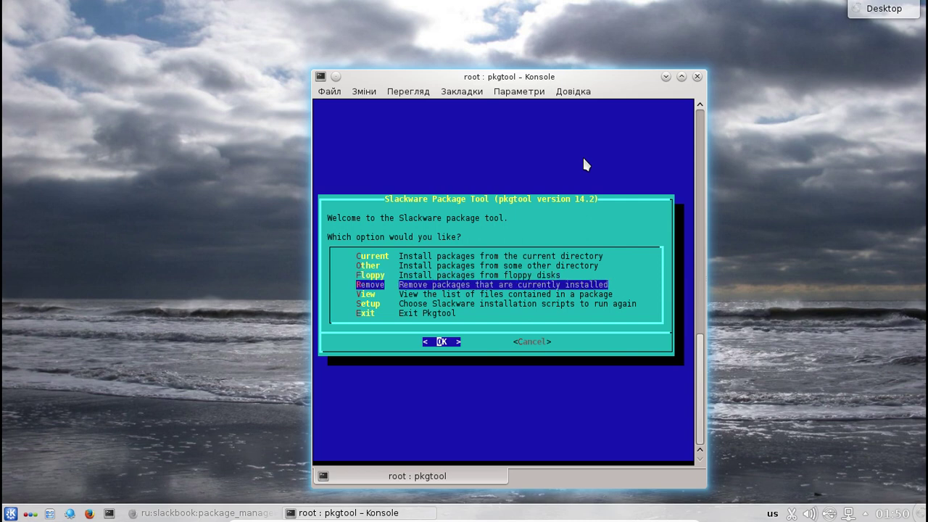
key("Down")
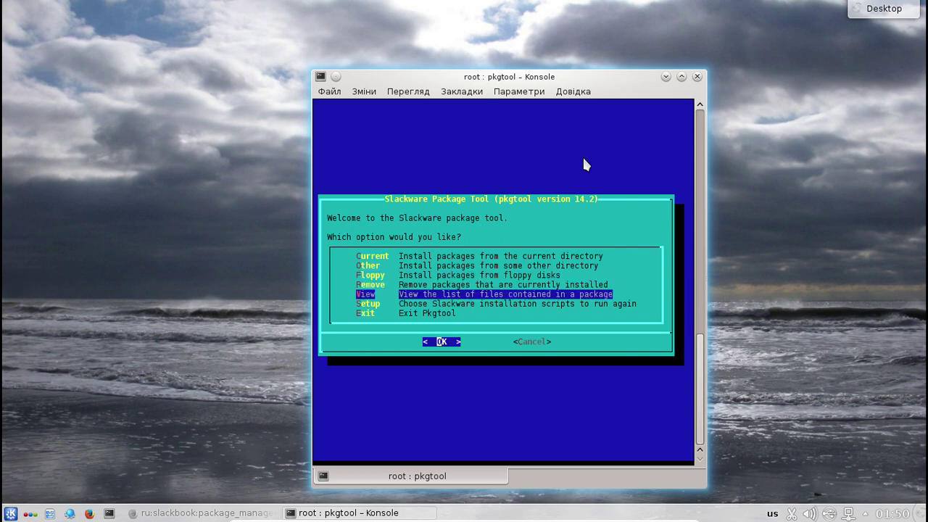
key("Down")
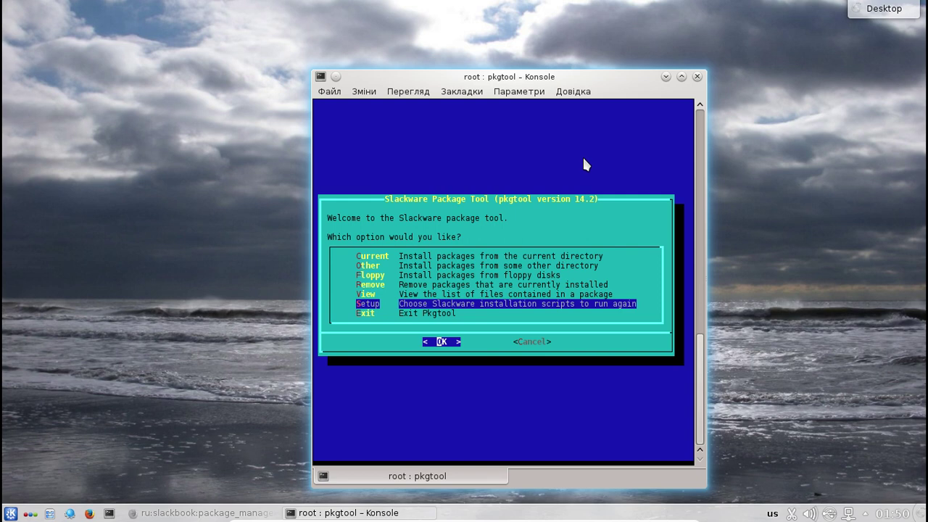
key("Down")
key("Up")
key("Return")
- Move through the first scripts to update-desktop-database and update-mime-database, maximizing the terminal
key("Down")
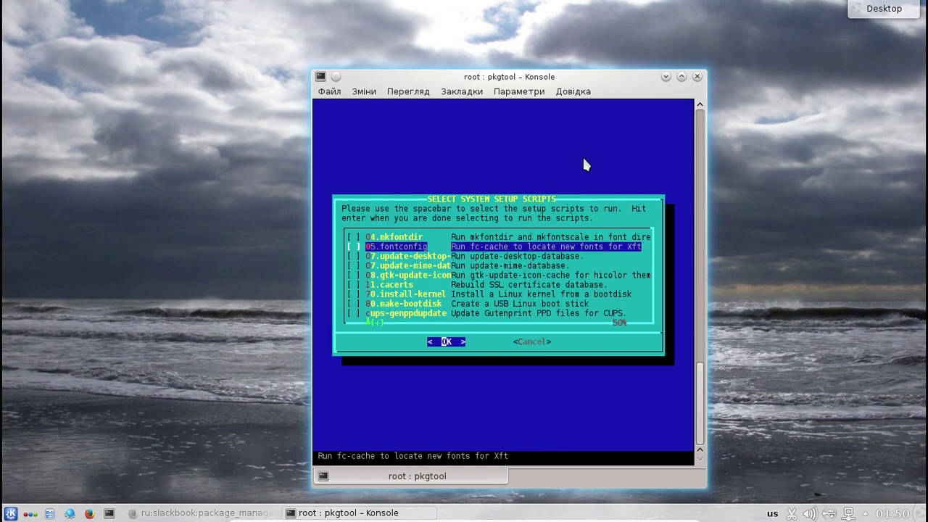
key("Down")
key("Down")
key("Down")
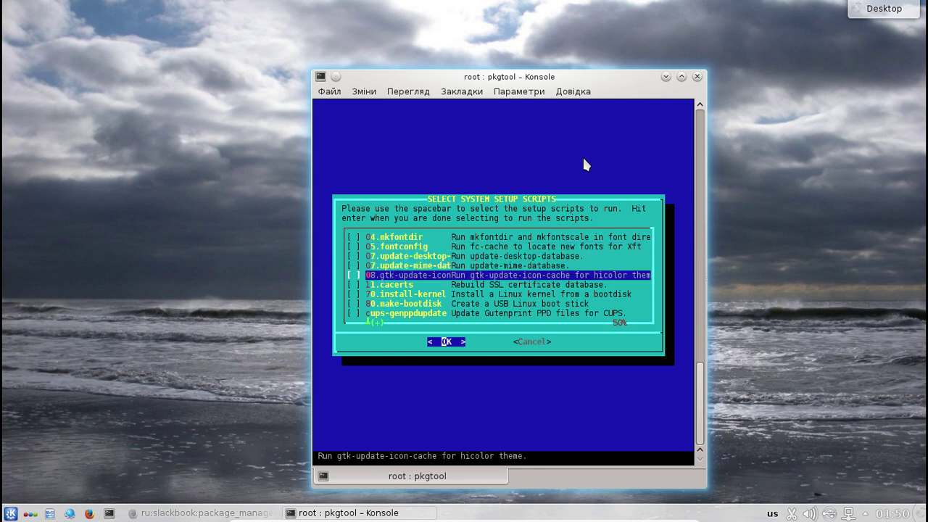
key("Up")
key("Up")
key("Up")
key("Up")
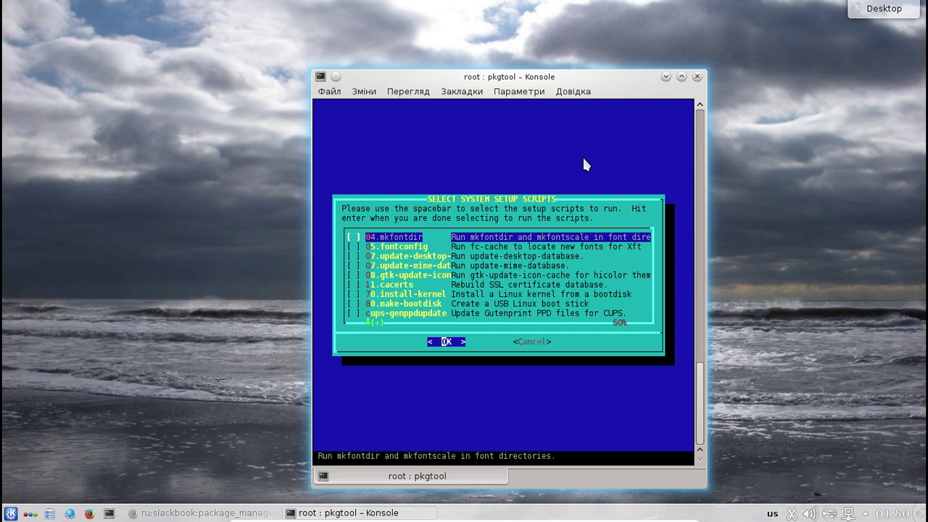
key("Down")
key("Down")
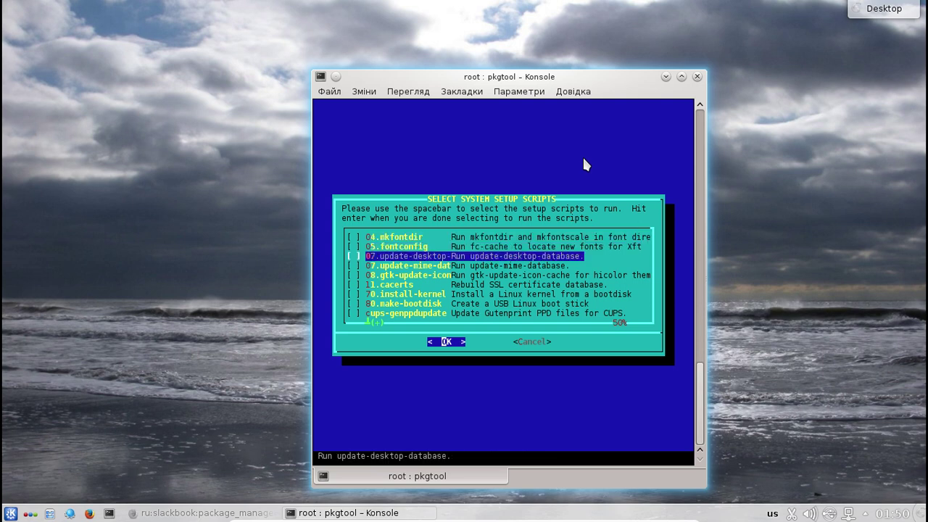
key("Down")
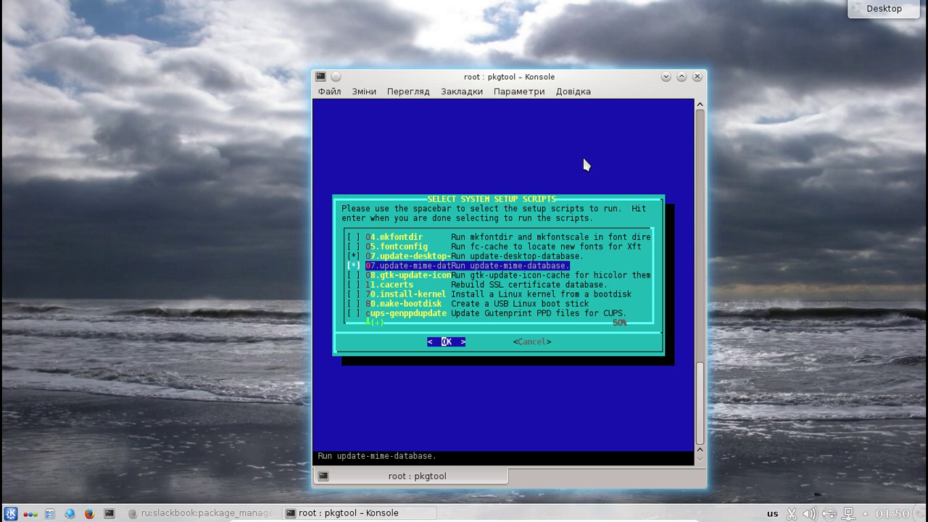
key("Down")
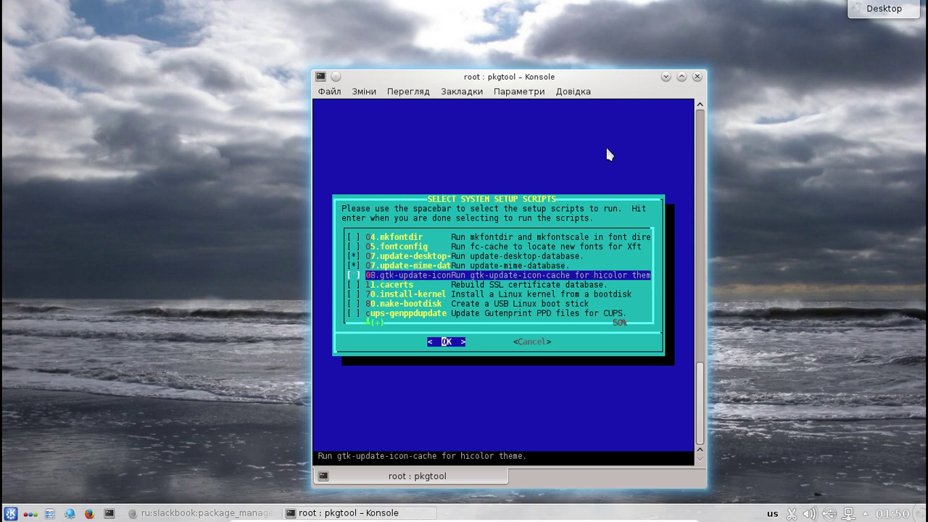
left_click(681, 78)
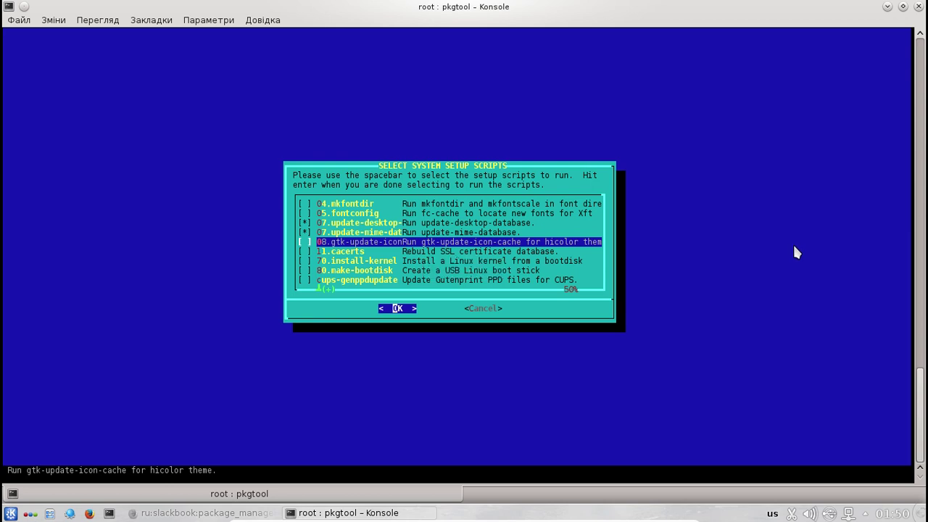
- Review the remaining setup scripts down to timeconfig, ending back on update-desktop-database
key("Down")
key("Down")
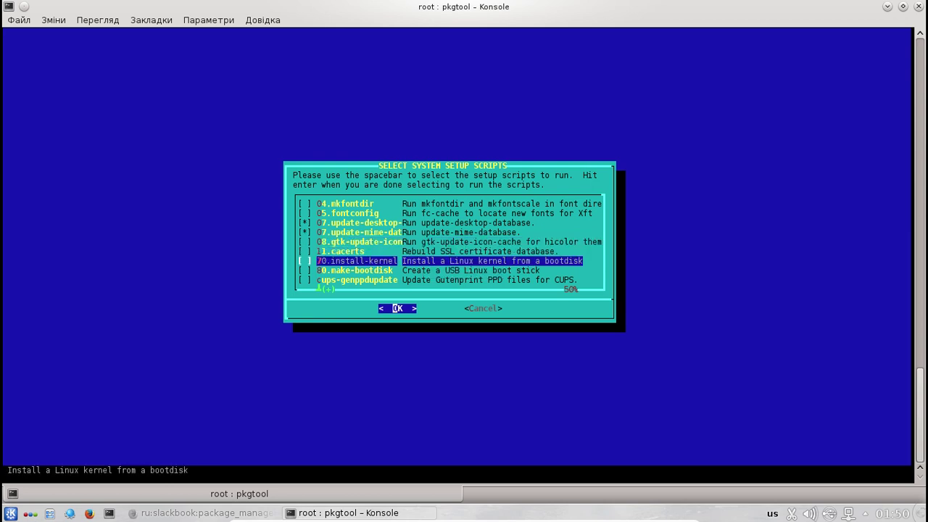
key("Up")
key("Down")
key("Down")
key("Down")
key("Down")
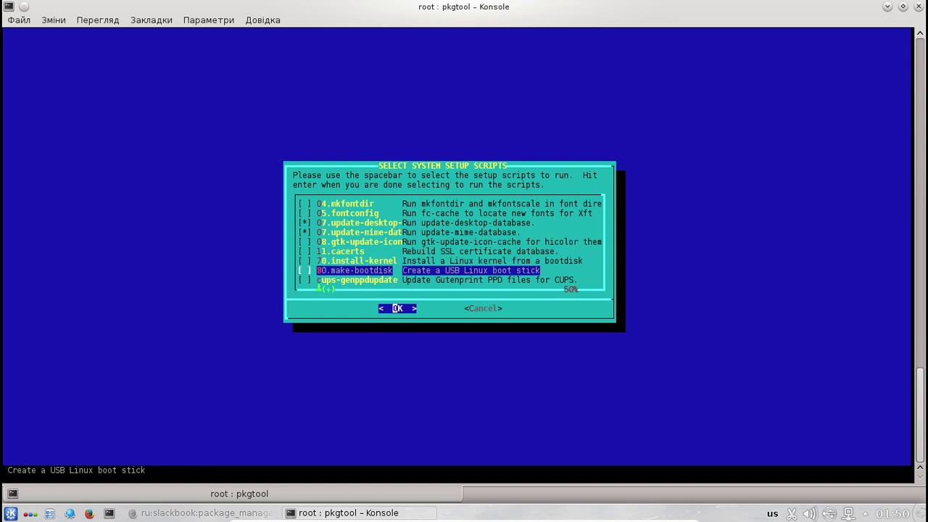
key("Up")
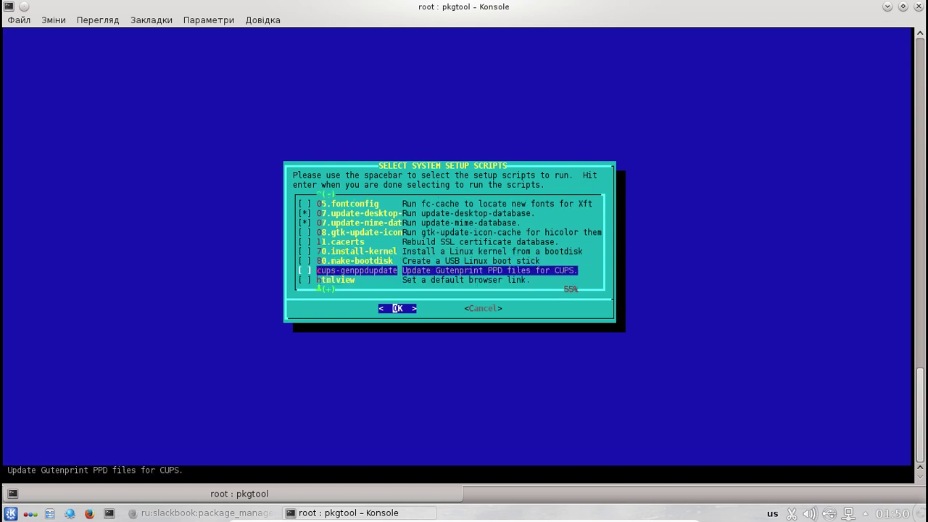
key("Down")
key("Down")
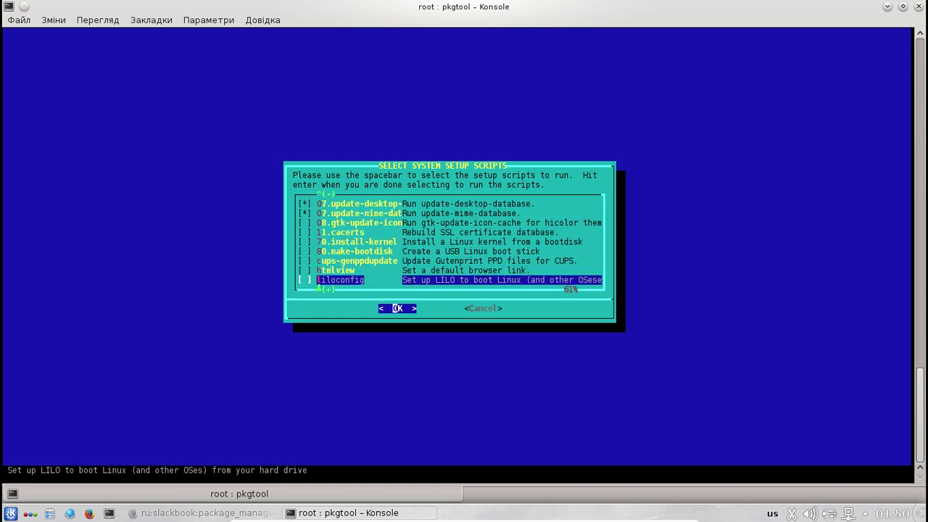
key("Up")
key("Down")
key("Down")
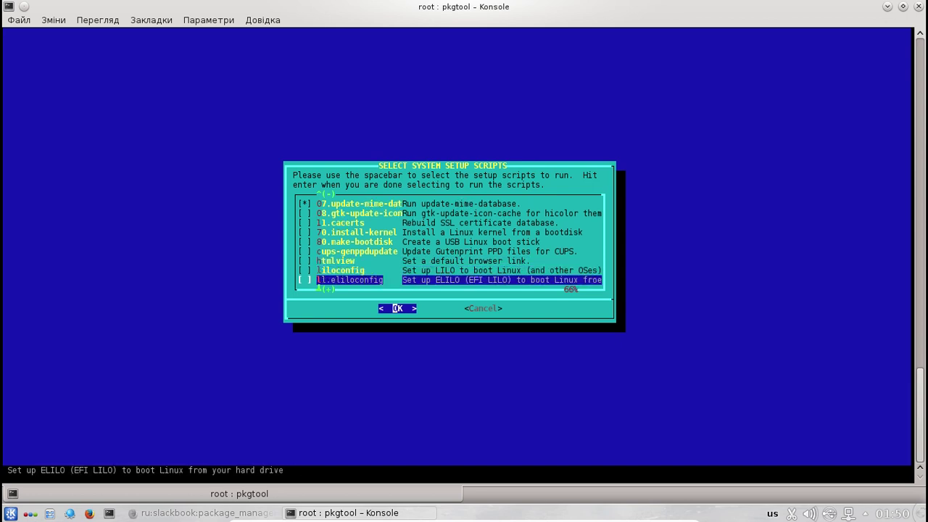
key("Up")
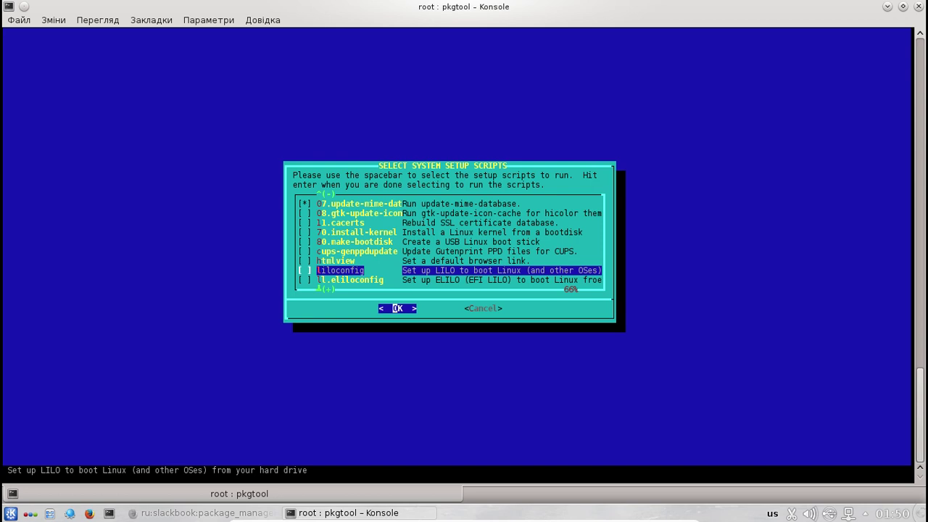
key("Up")
key("Down")
key("Down")
key("Down")
key("Up")
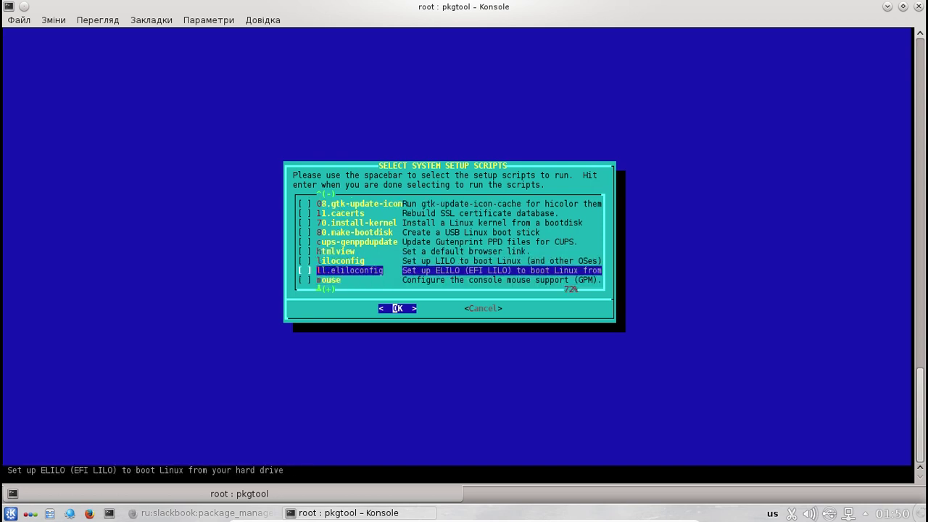
key("Down")
key("Up")
key("Down")
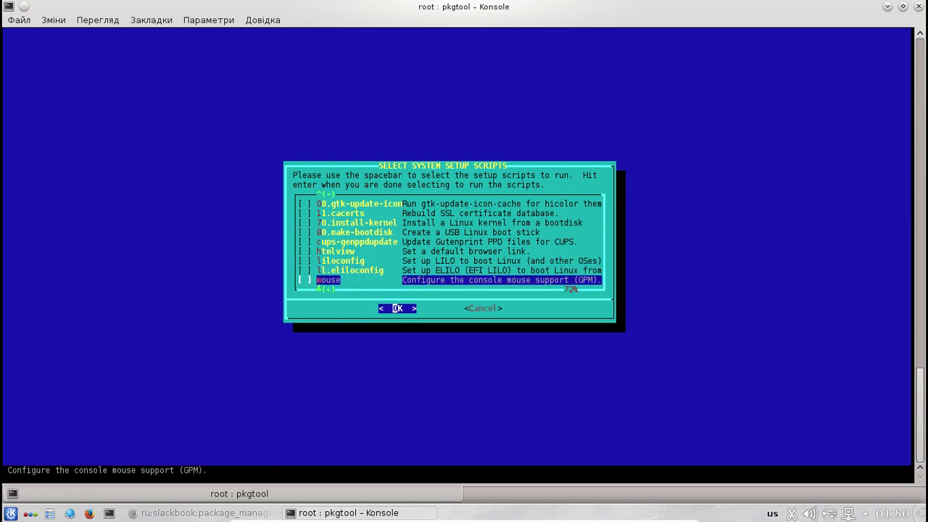
key("Down")
key("Down")
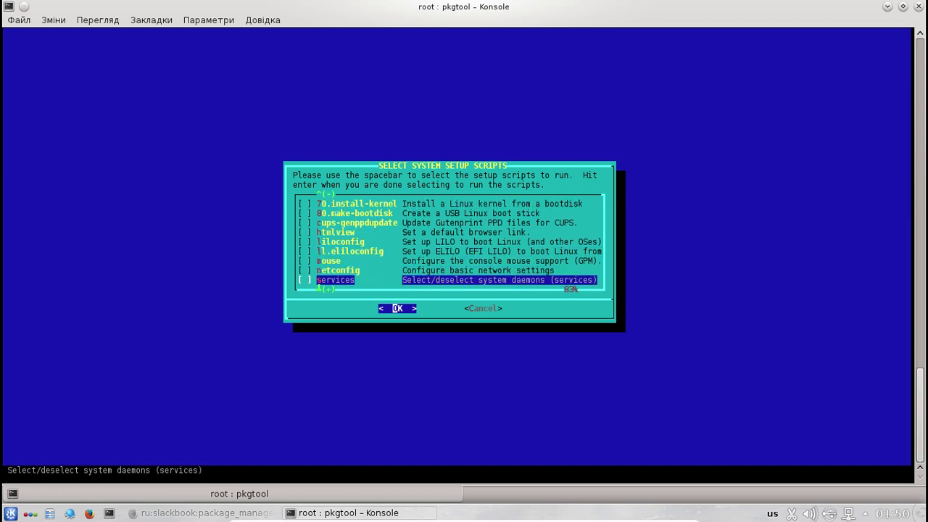
key("Down")
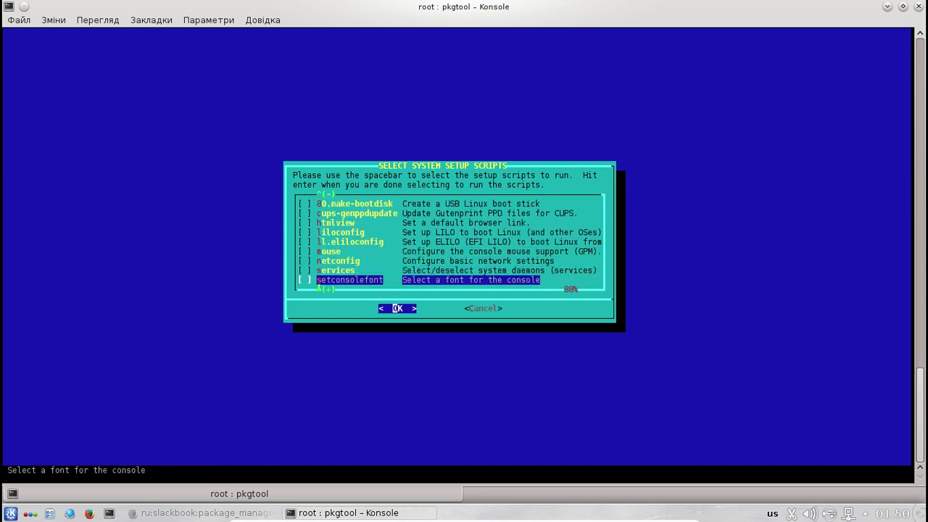
key("Down")
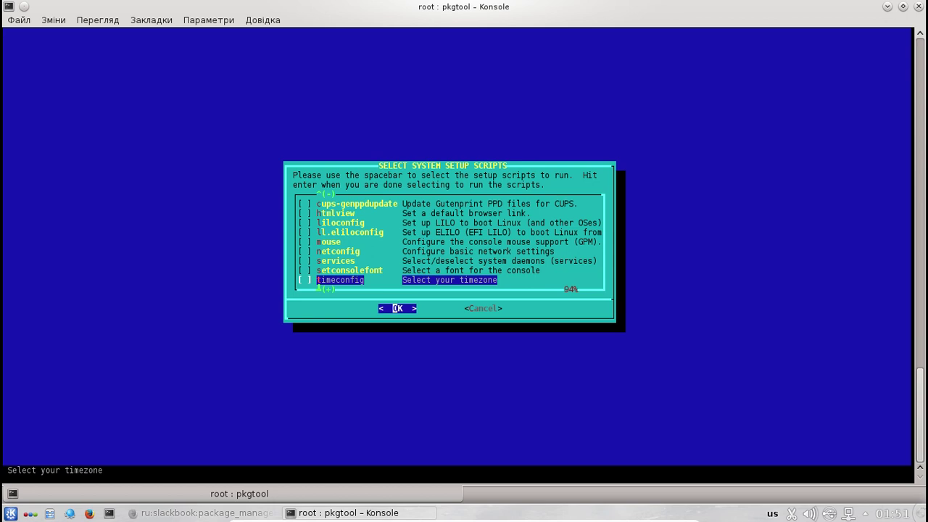
key("Down")
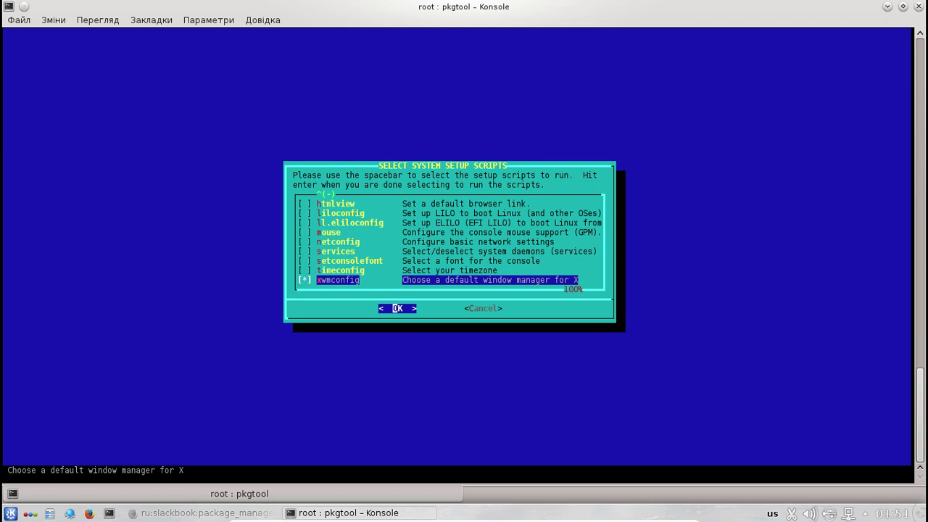
key("Up")
key("Up")
key("Up")
key("Up")
key("Up")
key("Up")
key("Up")
key("Up")
key("Up")
key("Up")
key("Up")
key("Up")
key("Up")
key("Up")
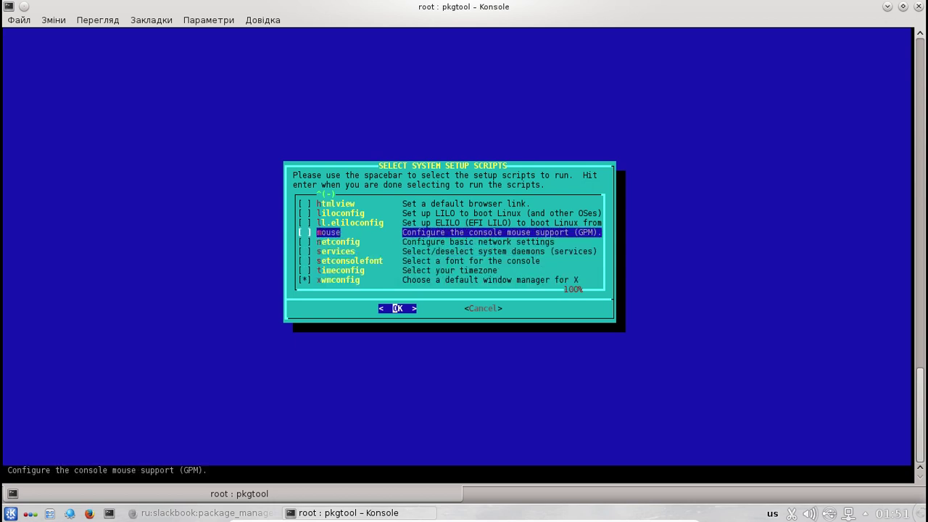
key("Up")
key("Up")
key("Up")
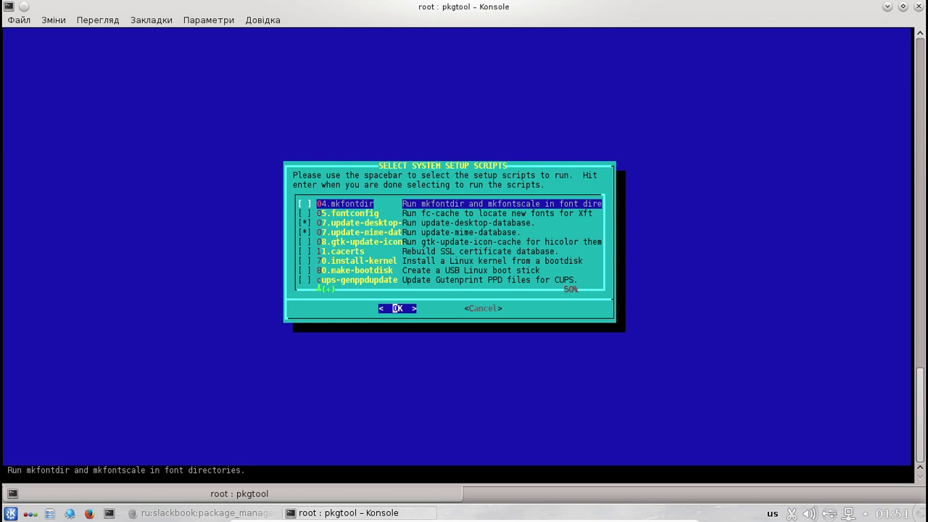
key("Down")
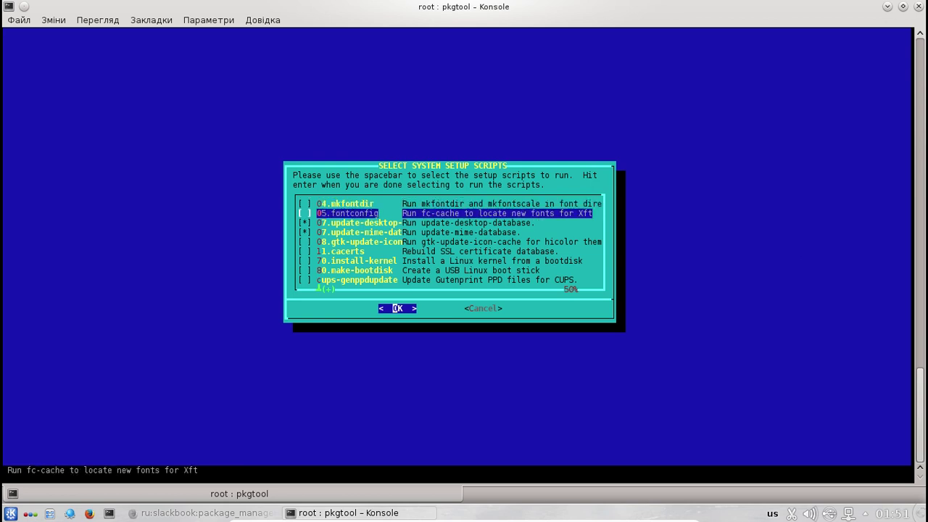
key("Down")
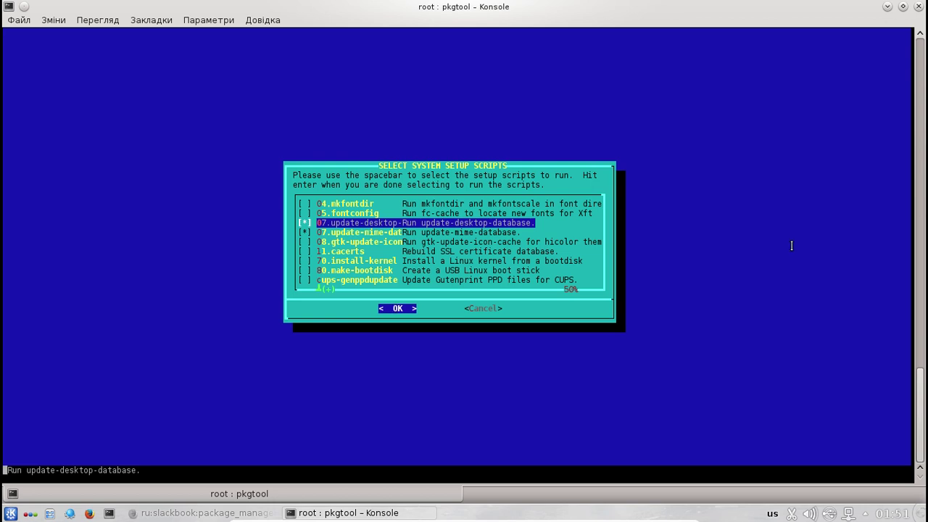
- Run the chosen scripts keeping xinitrc.kde as default, exit pkgtool, and clear the screen
key("Return")
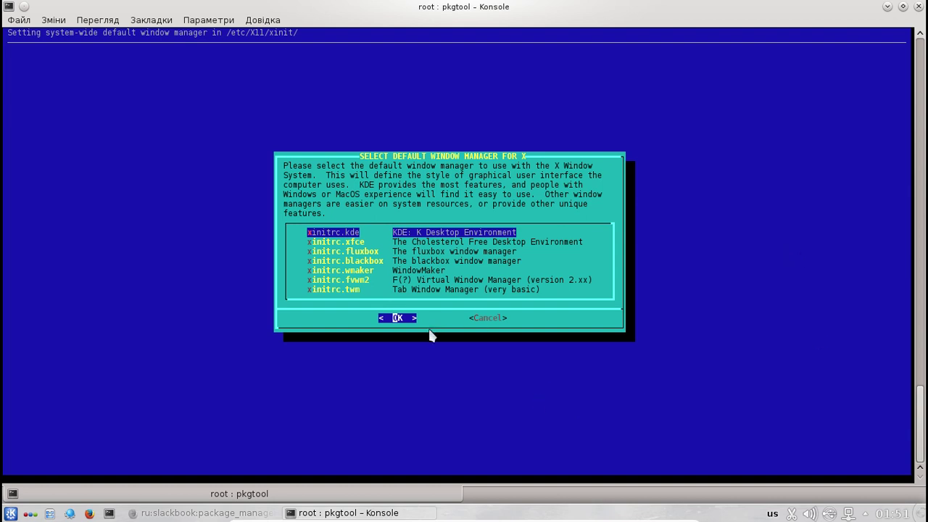
key("Return")
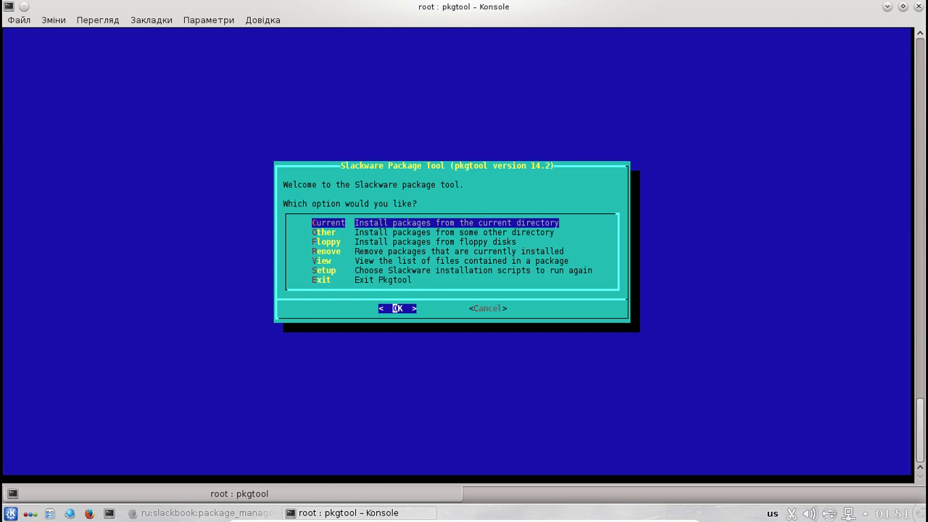
key("Down")
key("Down")
key("Down")
key("Down")
key("Down")
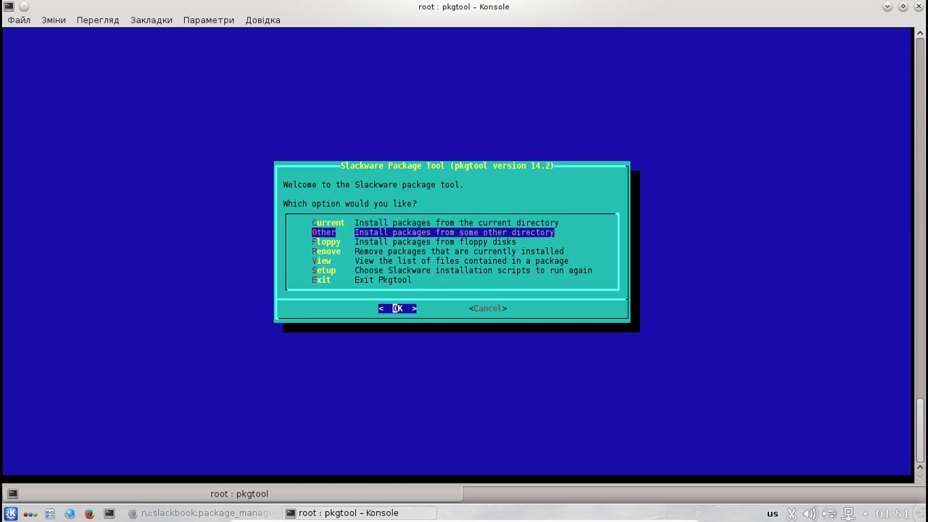
key("Down")
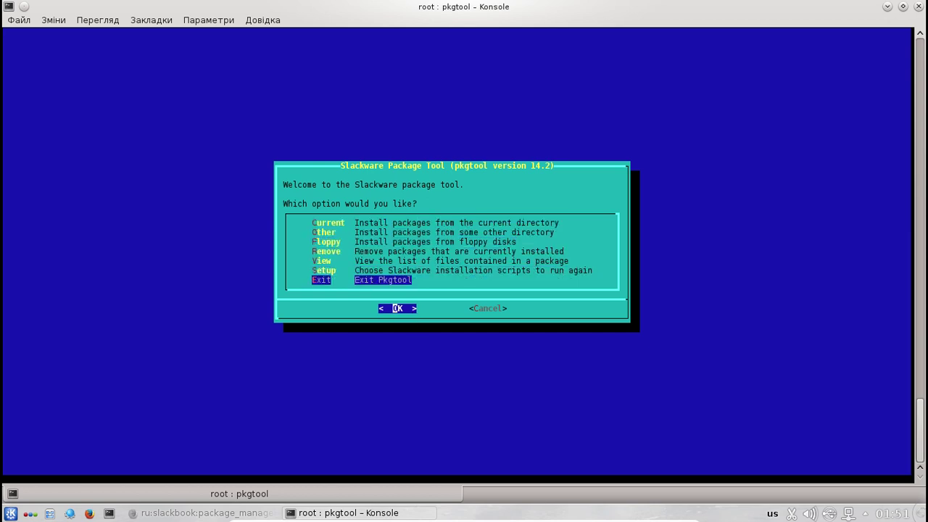
left_click(411, 311)
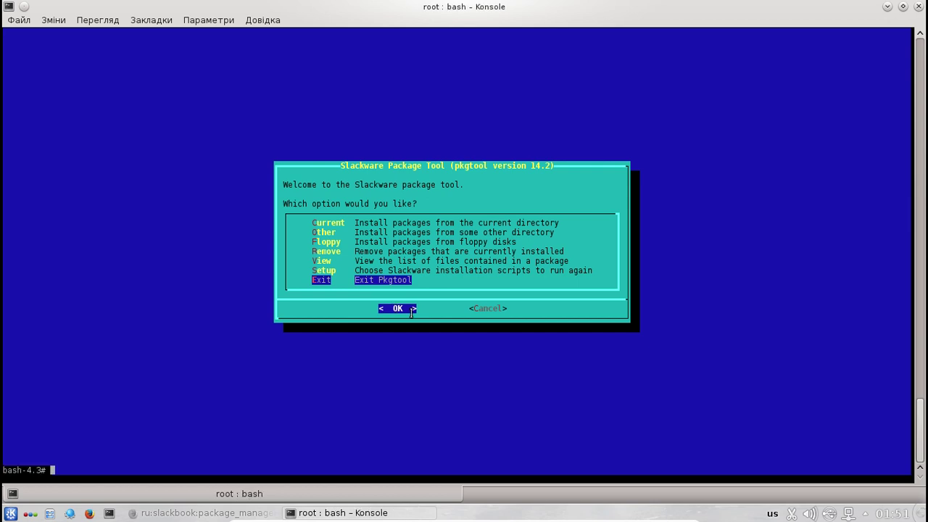
type("clear")
key("Return")
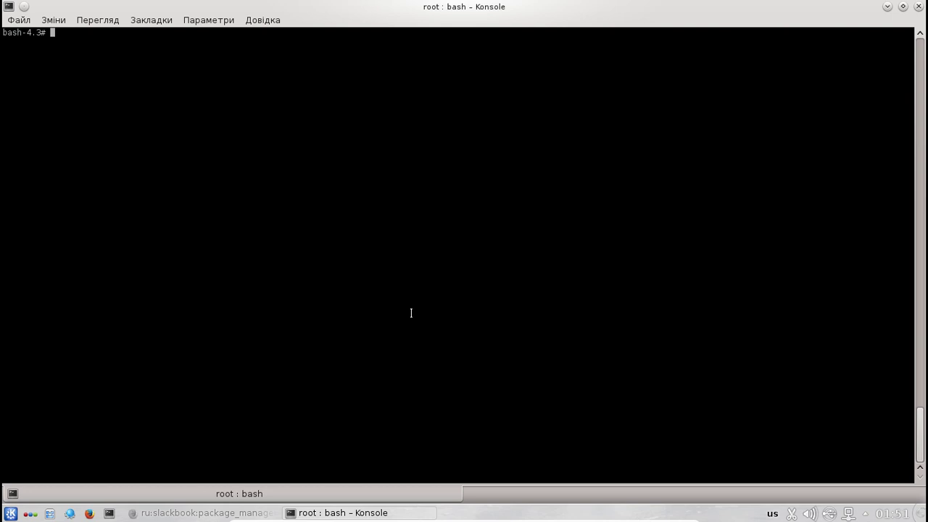
- Close Konsole, open a fresh terminal, and run upgradepkg to see its usage
left_click(918, 6)
key("ctrl+alt+t")
key("ctrl+r")
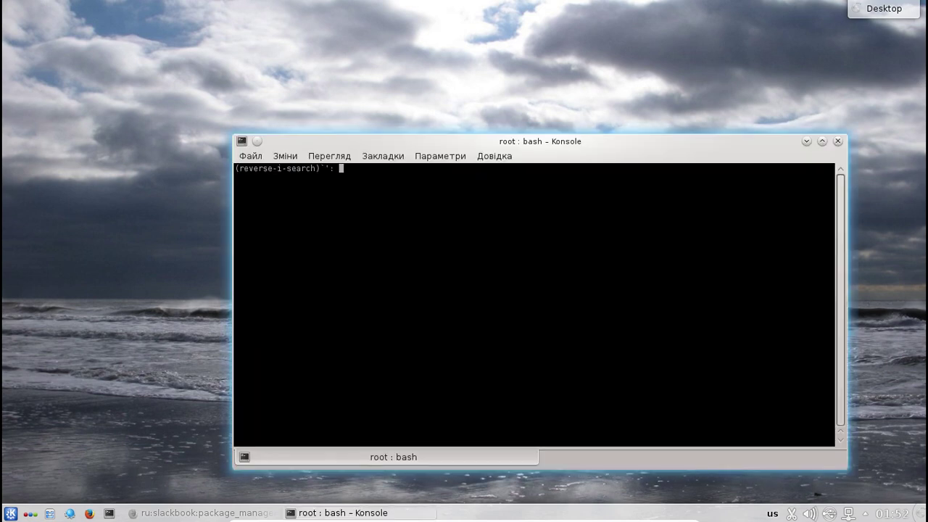
key("Return")
key("Return")
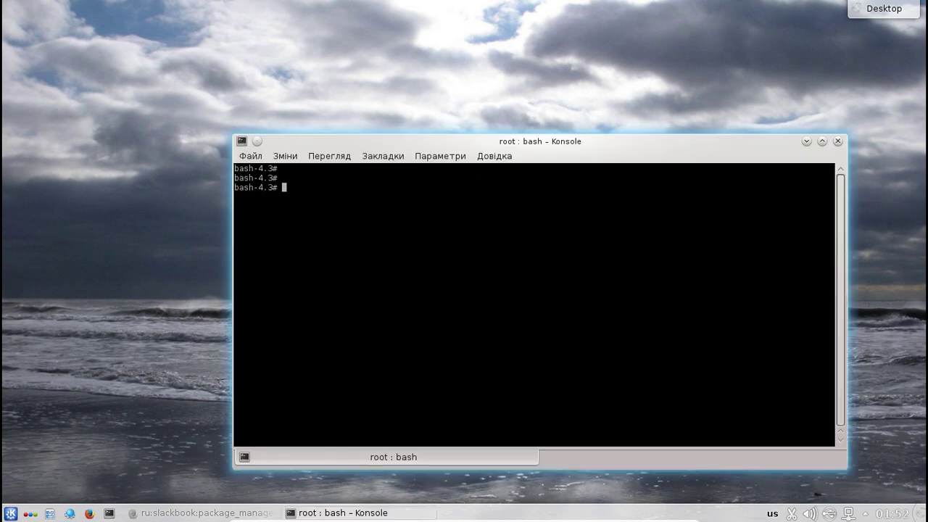
type("upgradepkg")
key("Return")
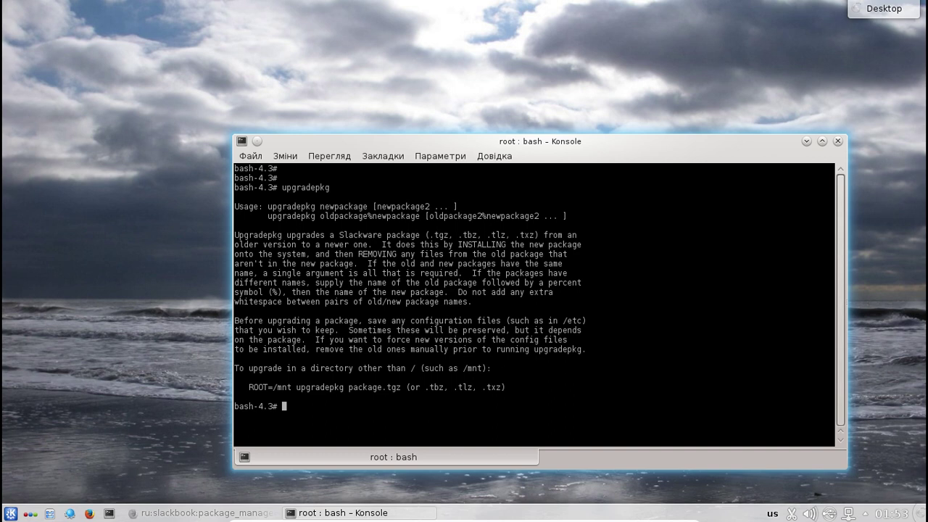
- Run upgradepkg * on every file in the current directory
type("upg")
key("Tab")
type("*")
key("Return")
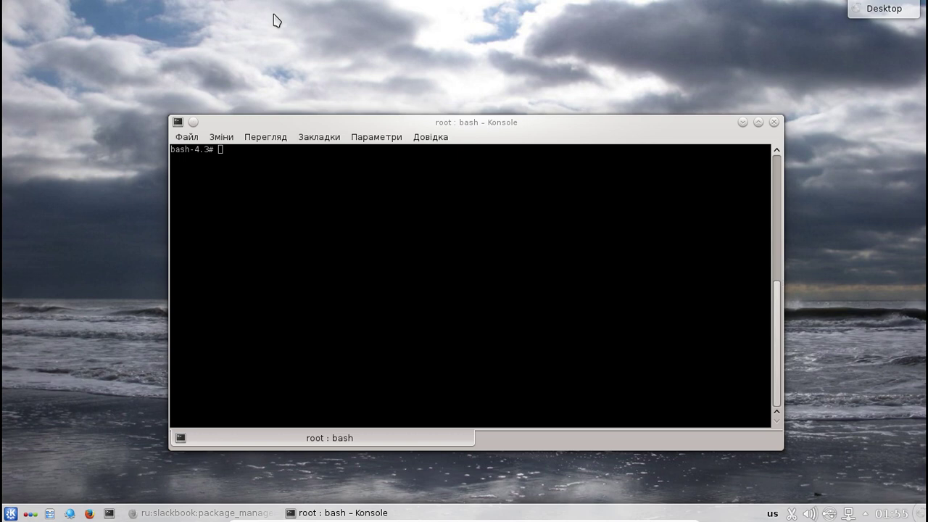
left_click(348, 126)
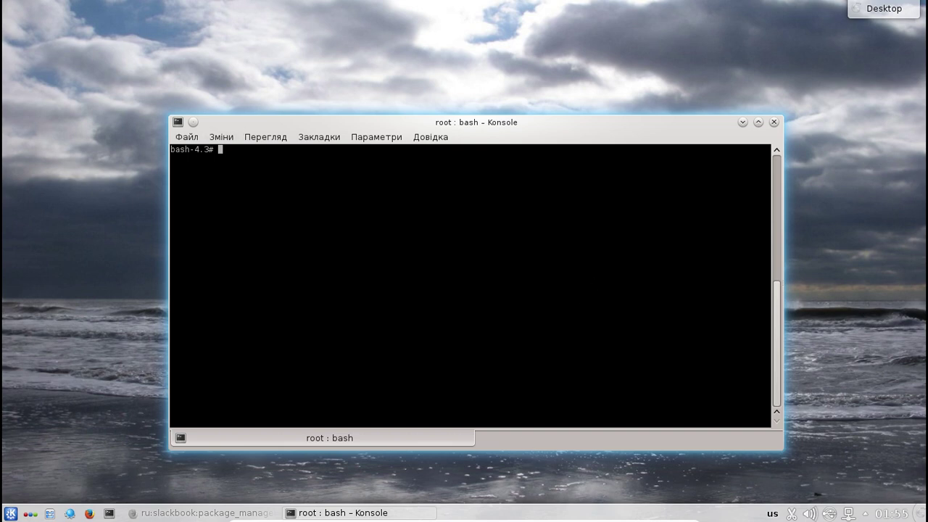
- Run slackpkg install screenfetch, then start typing nano /etc/slackpkg/mirrors
type("slackpkg install screenfetch")
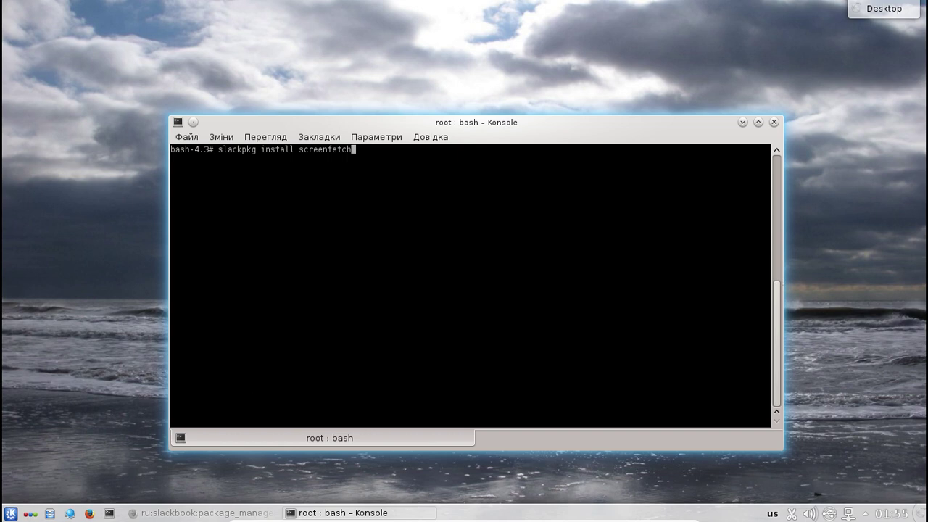
key("Return")
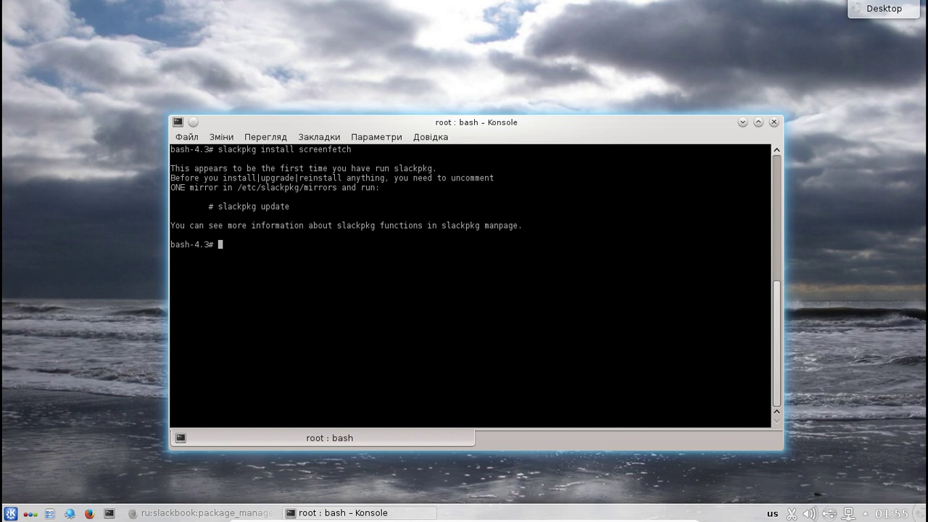
type("/")
key("BackSpace")
type("nano /etc/slackpkg/mr")
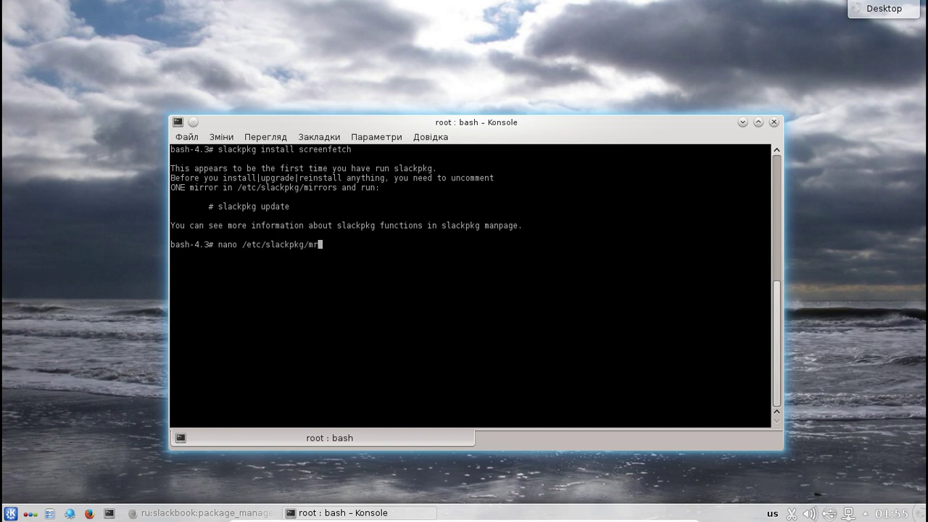
type("r")
- Open /etc/slackpkg/mirrors in nano and move down to the Slackware64-14.2 mirror list
key("Tab")
key("Return")
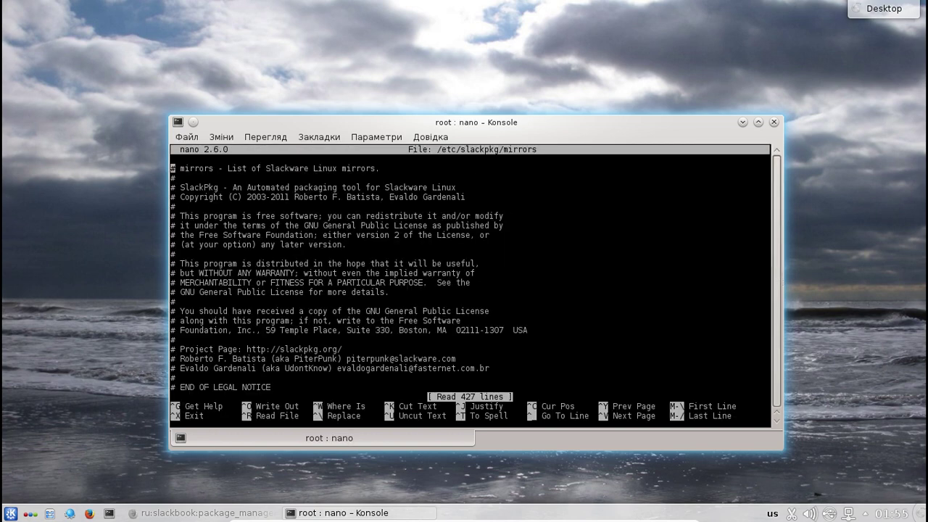
key("Down")
key("Down")
key("Down")
key("Down")
key("Down")
key("Down")
key("Down")
key("Down")
key("Down")
key("Down")
key("Down")
key("Down")
key("Down")
key("Down")
key("Down")
key("Down")
key("Down")
key("Down")
key("Down")
key("Down")
key("Down")
key("Down")
key("Down")
key("Down")
key("Down")
key("Down")
key("Down")
key("Down")
key("Down")
key("Down")
key("Down")
key("Down")
key("Down")
key("Down")
key("Down")
key("Down")
key("Down")
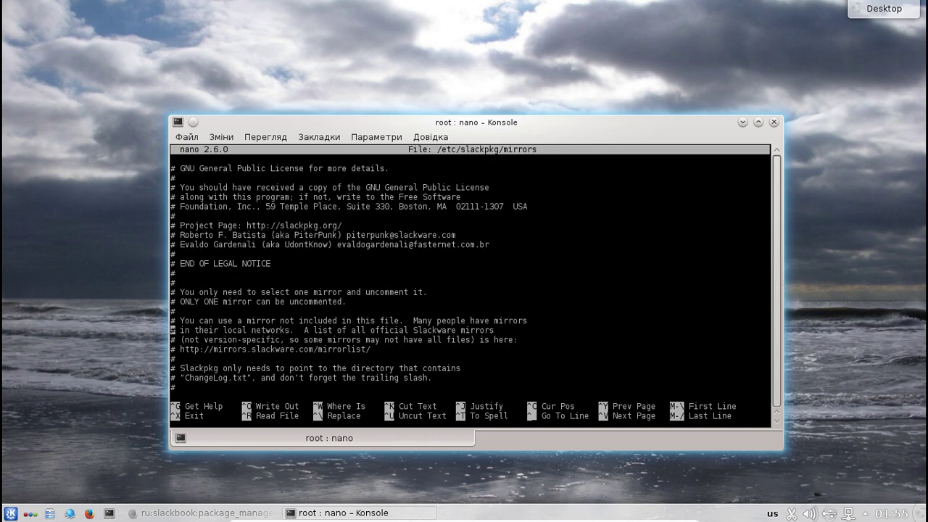
key("Down")
key("Down")
key("Down")
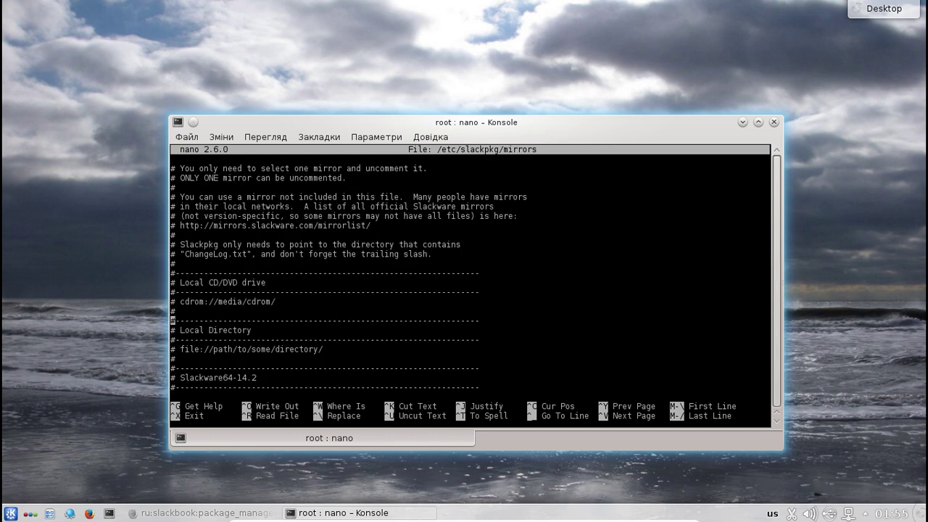
key("Up")
key("Up")
key("Up")
key("Down")
key("Down")
key("Down")
key("Down")
key("Down")
key("Down")
key("Down")
key("Down")
key("Down")
key("Down")
key("Down")
key("Down")
key("Up")
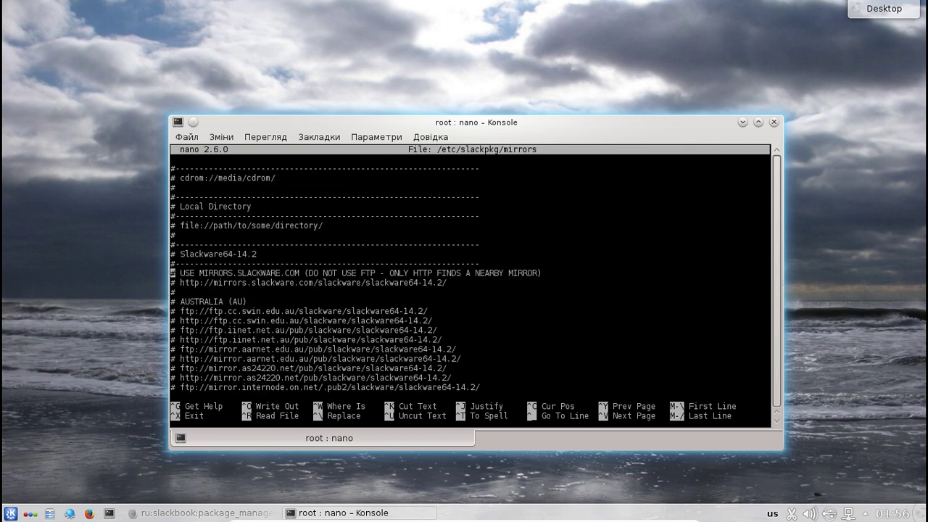
key("Down")
key("Down")
key("Down")
key("Down")
key("Down")
key("Down")
key("Down")
key("Down")
key("Down")
key("Down")
key("Up")
key("Up")
key("Up")
key("Up")
key("Up")
key("Up")
key("Up")
key("Up")
key("Up")
- Remove the comment mark from the mirrors.slackware.com line and save the file
key("Right")
key("Right")
key("BackSpace")
key("BackSpace")
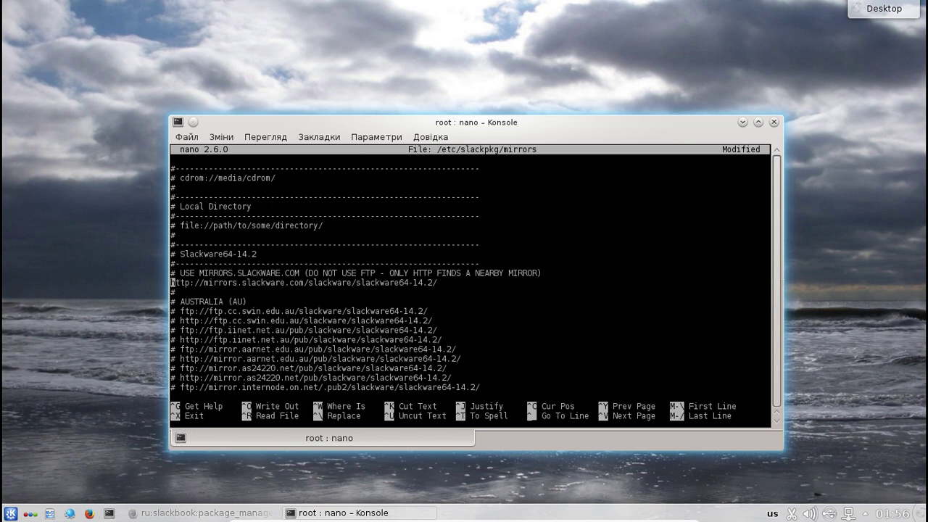
key("Up")
key("Down")
key("ctrl+x")
key("y")
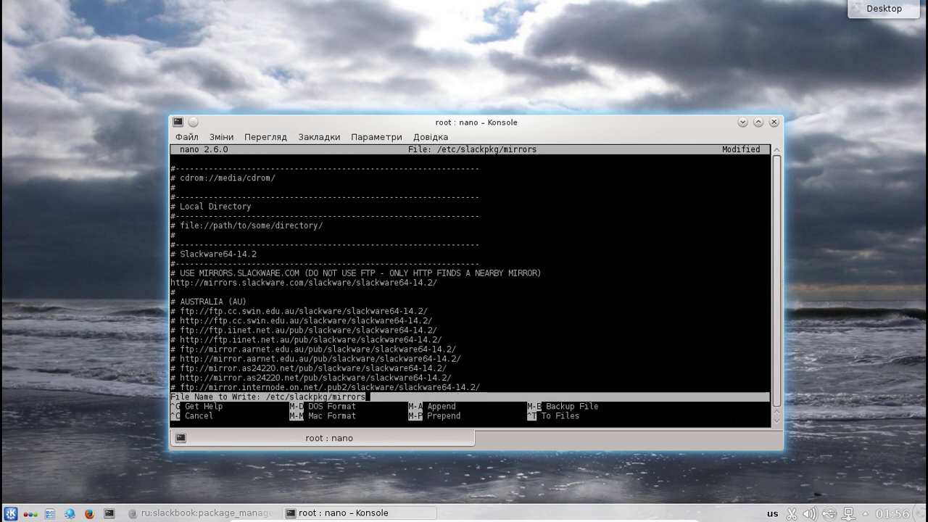
key("Return")
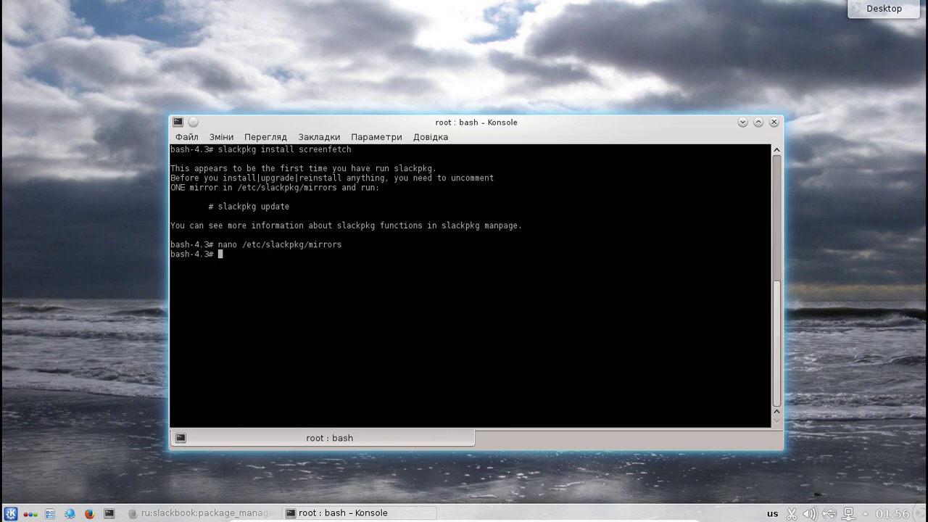
- Run slackpkg update to refresh the package lists
type("slackpkg update")
key("Return")
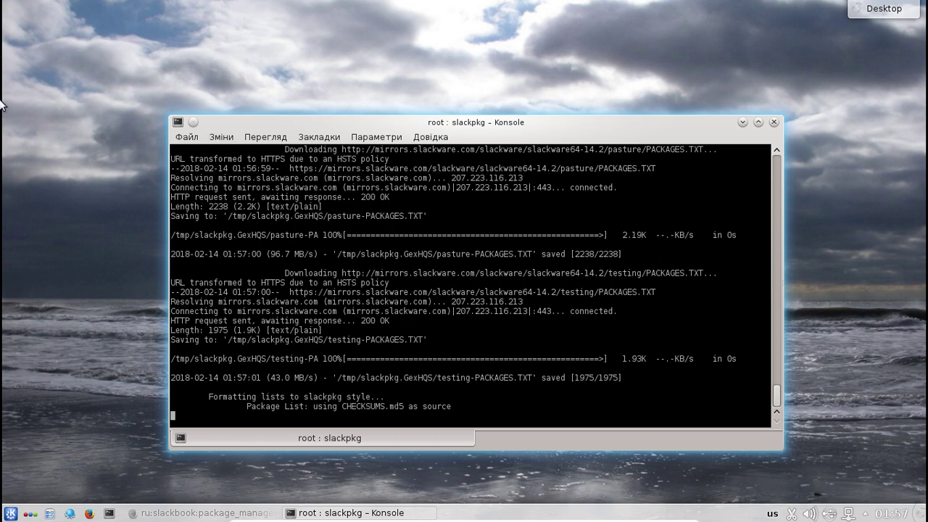
left_click(29, 143)
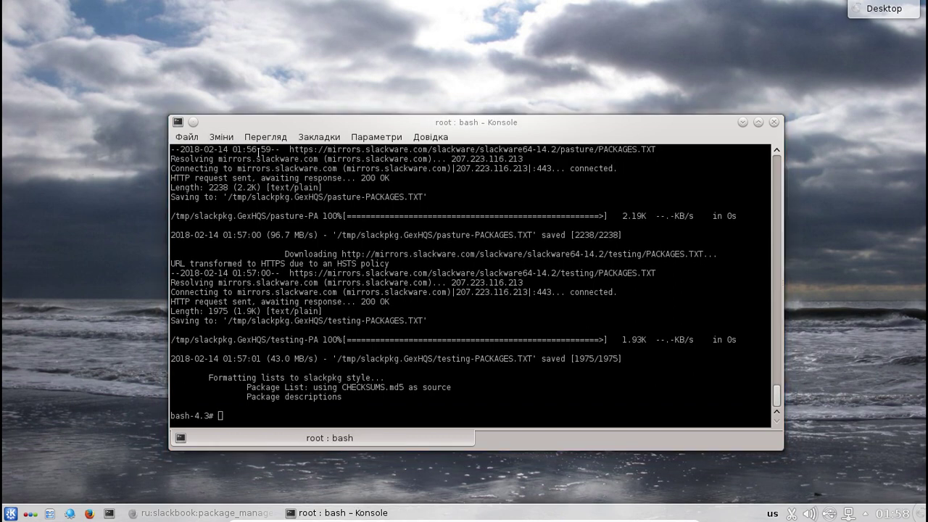
left_click(277, 129)
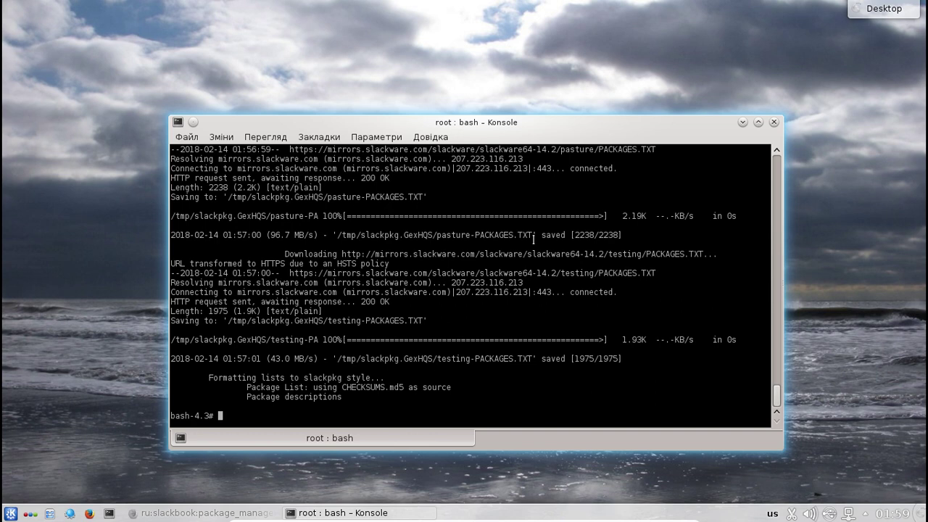
- Rerun slackpkg install screenfetch from history, then recall a command to edit
key("Up")
key("Up")
key("Up")
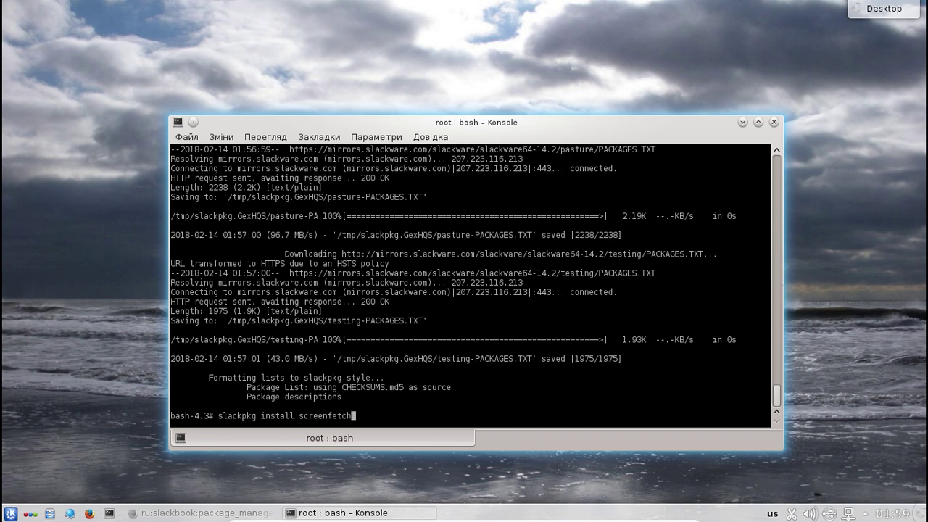
key("Return")
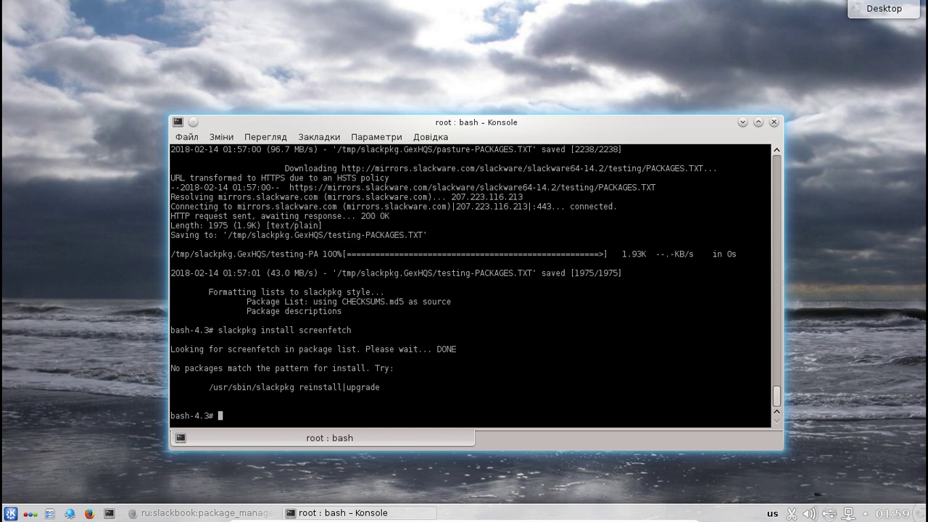
key("Up")
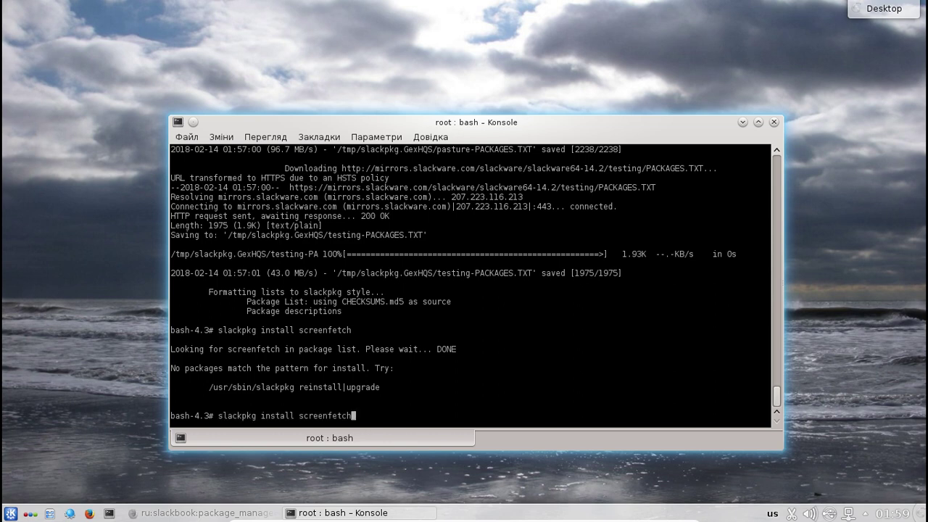
key("BackSpace")
key("BackSpace")
key("BackSpace")
key("BackSpace")
key("BackSpace")
key("BackSpace")
key("BackSpace")
key("BackSpace")
key("BackSpace")
key("BackSpace")
key("BackSpace")
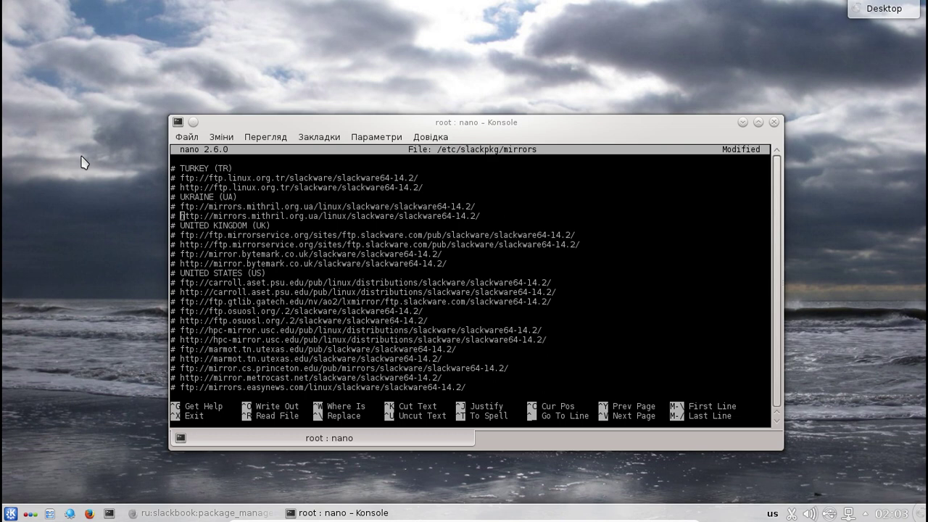
- Uncomment the ftp://mirrors.mithril.org.ua slackware64-14.2 line in the nano mirrors file
left_click(371, 190)
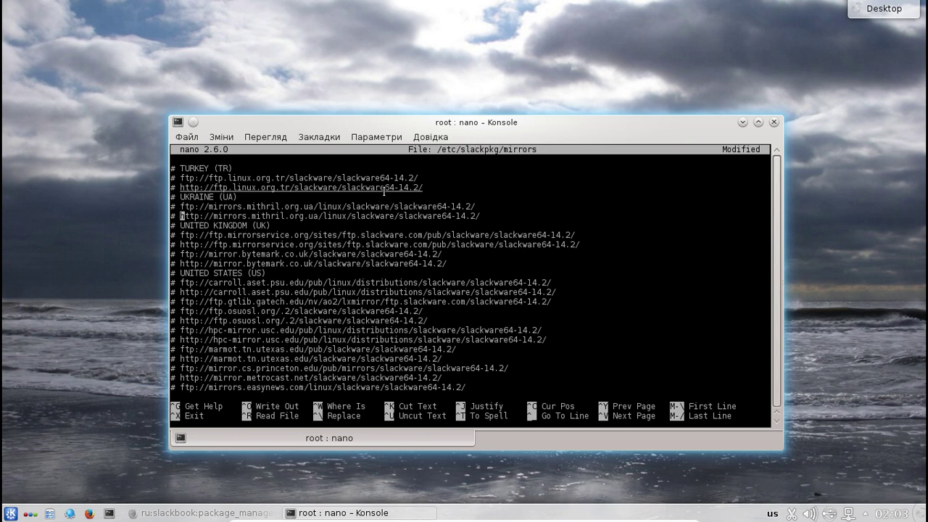
key("Up")
key("BackSpace")
key("BackSpace")
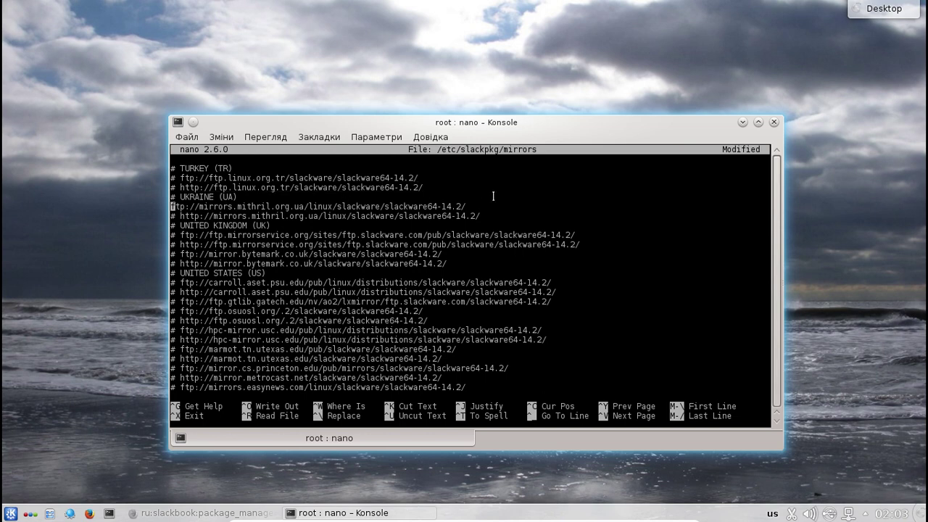
- Select the mithril FTP address and middle-click to open it in Firefox
left_click_drag(486, 207, 441, 201)
triple_click(441, 201)
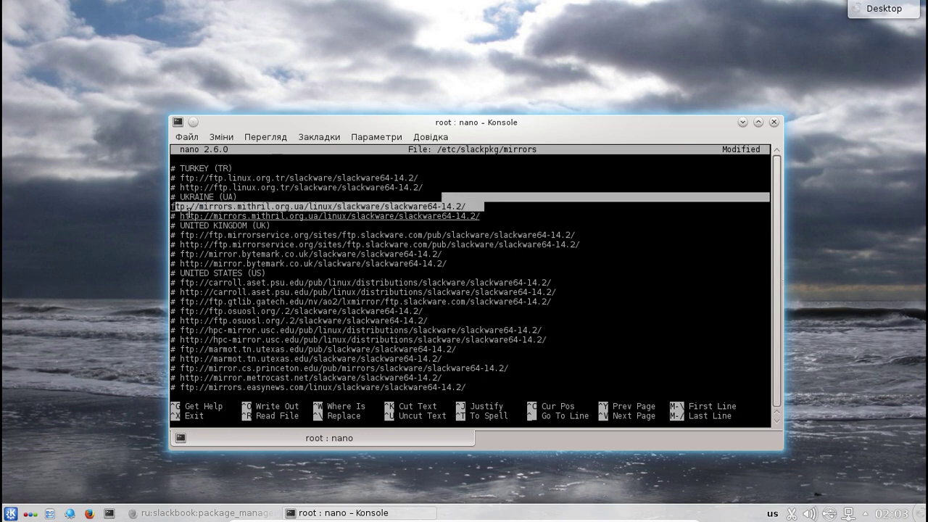
left_click(466, 206)
left_click_drag(466, 207, 174, 203)
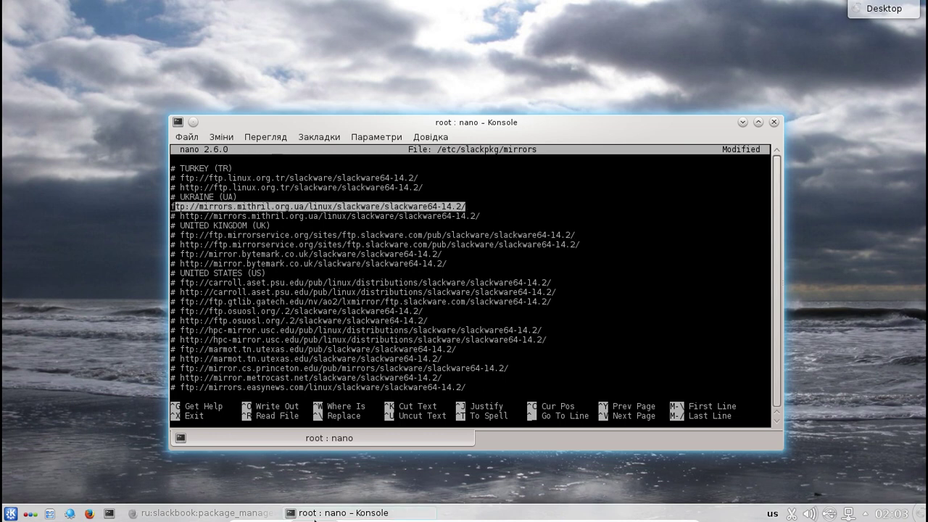
middle_click(43, 332)
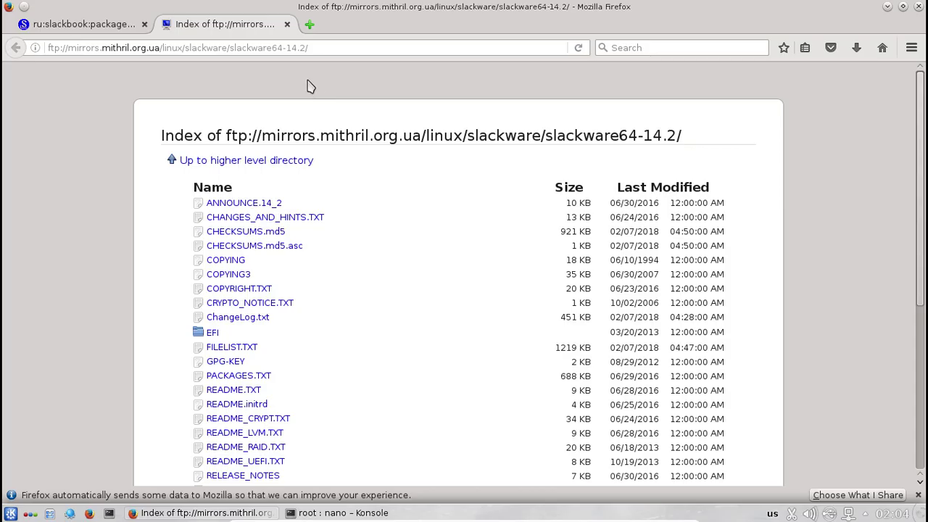
- Scroll through the mithril slackware64-14.2 FTP index, then close its tab
scroll(309, 87, "down", 5)
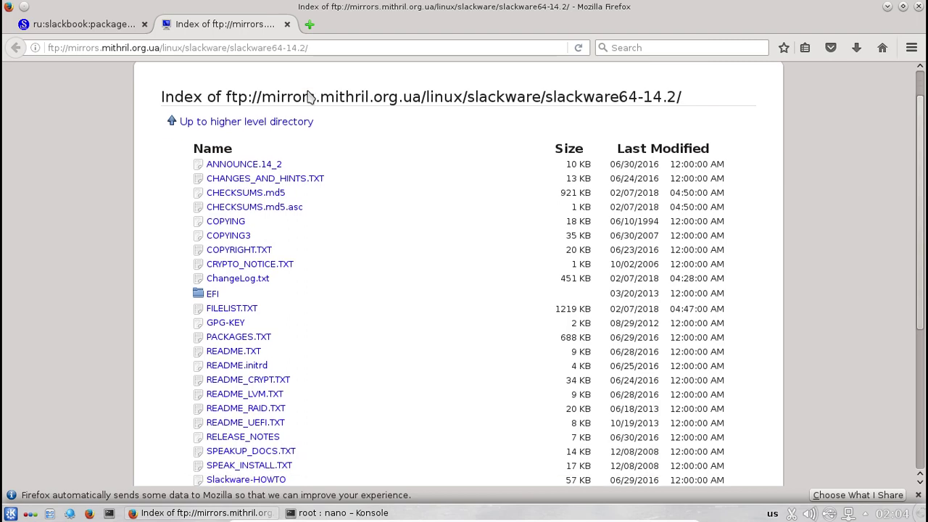
scroll(430, 270, "down", 1)
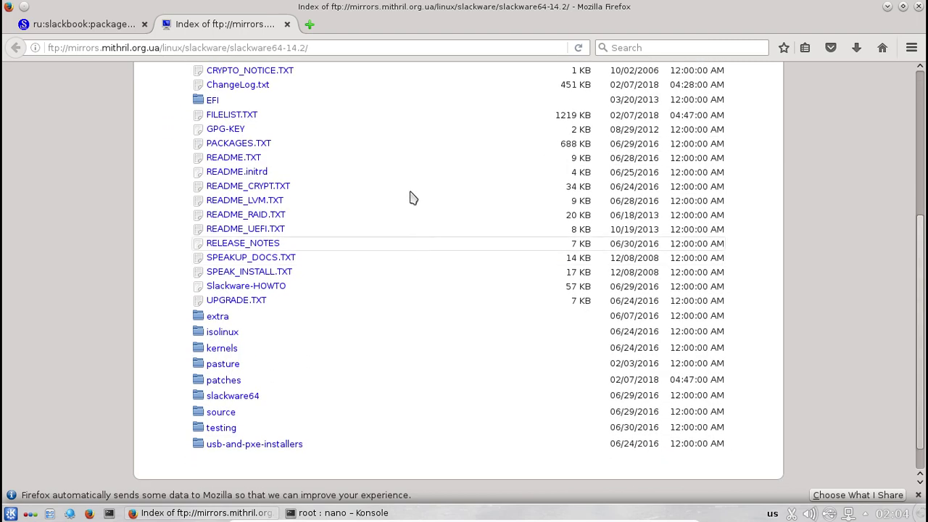
left_click(287, 24)
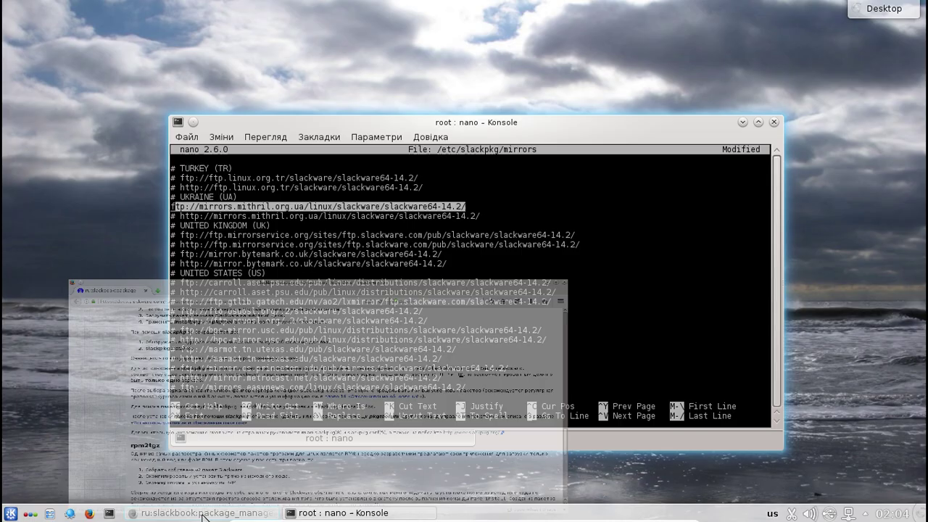
- Back in Konsole, save /etc/slackpkg/mirrors, exit nano, and run 'slackpkg update'
left_click(206, 514)
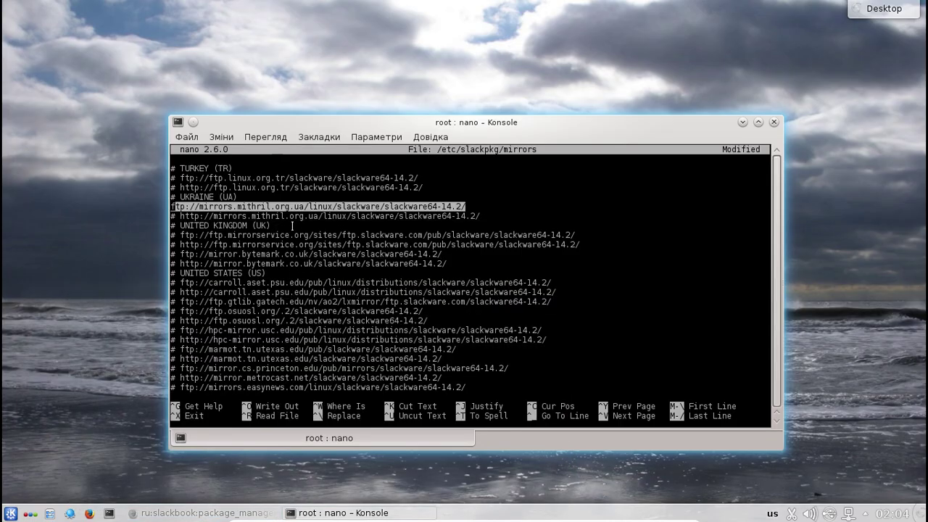
left_click(582, 181)
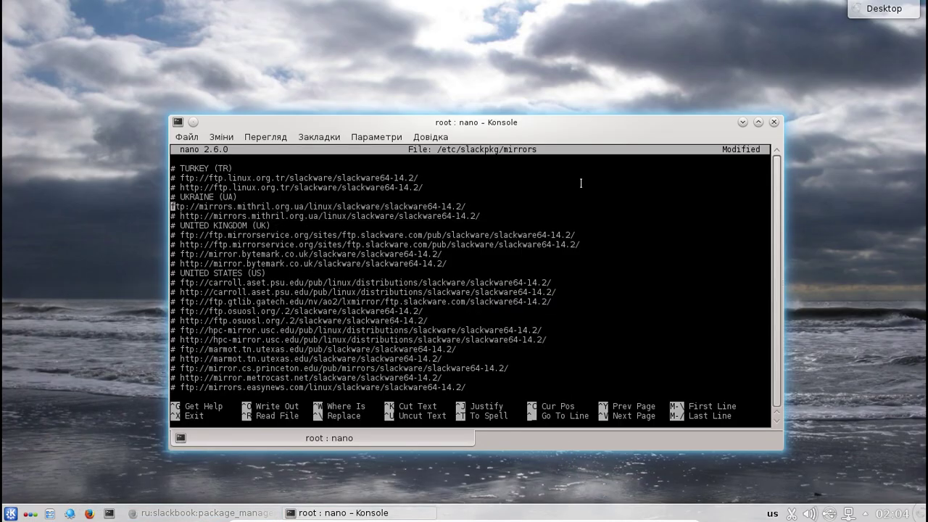
key("ctrl+x")
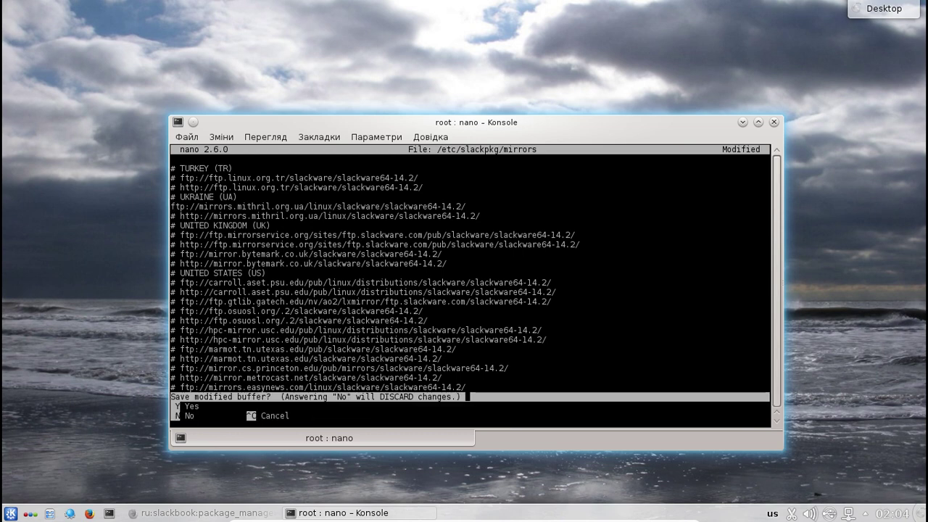
key("y")
key("Return")
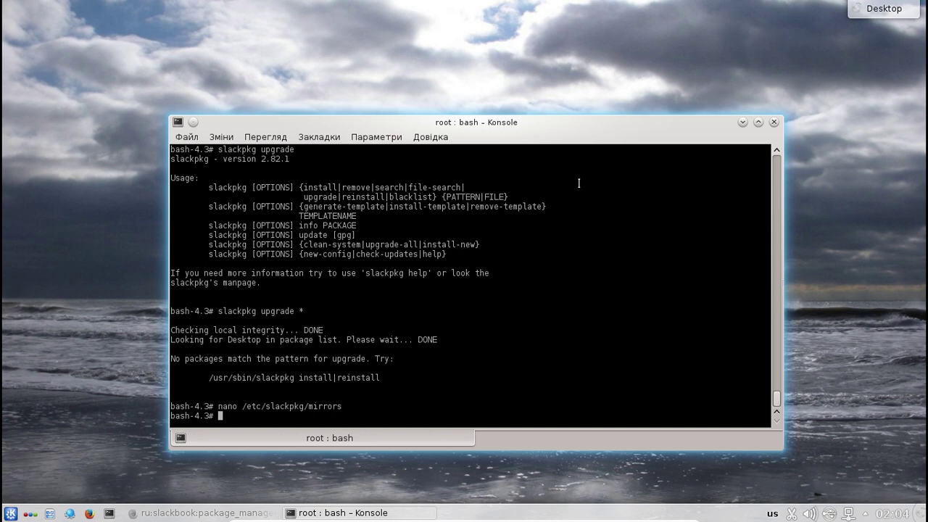
type("slackpkg update")
key("Return")
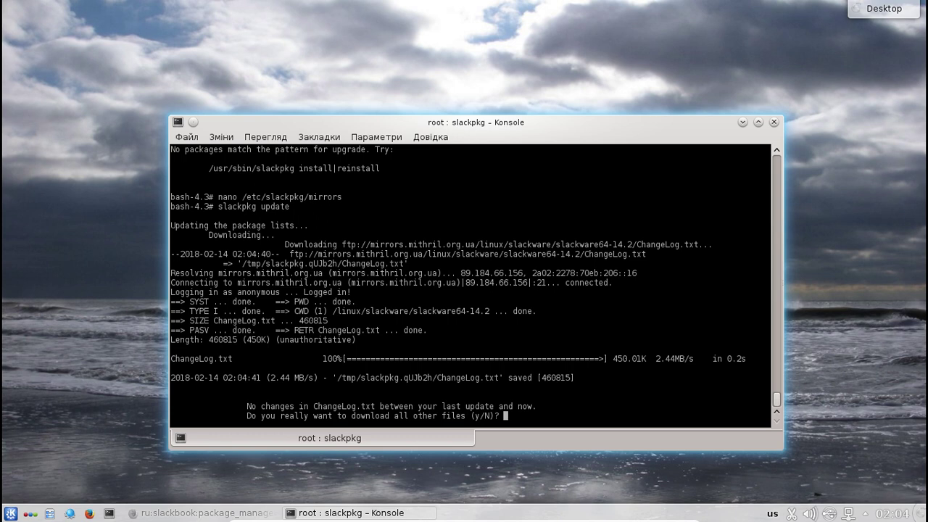
- Answer 'y' to download all the other package list files
type("y")
key("Return")
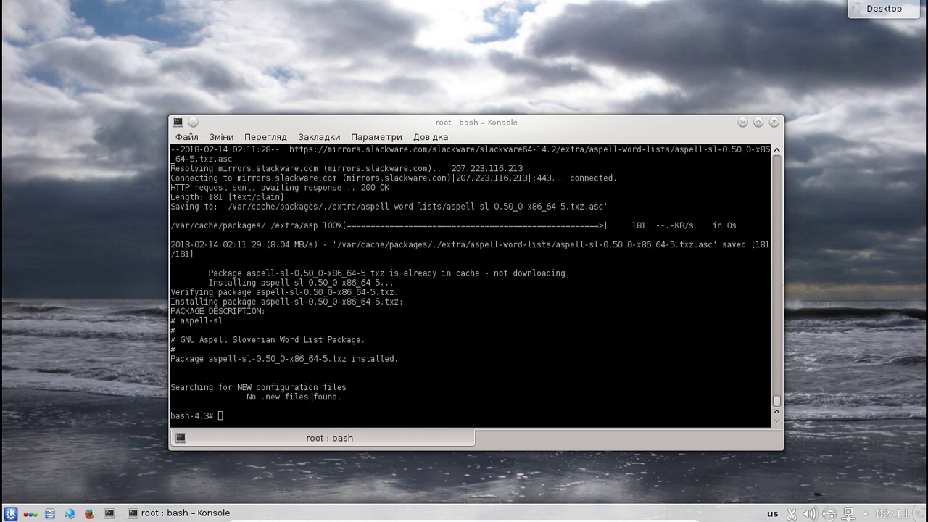
left_click(284, 415)
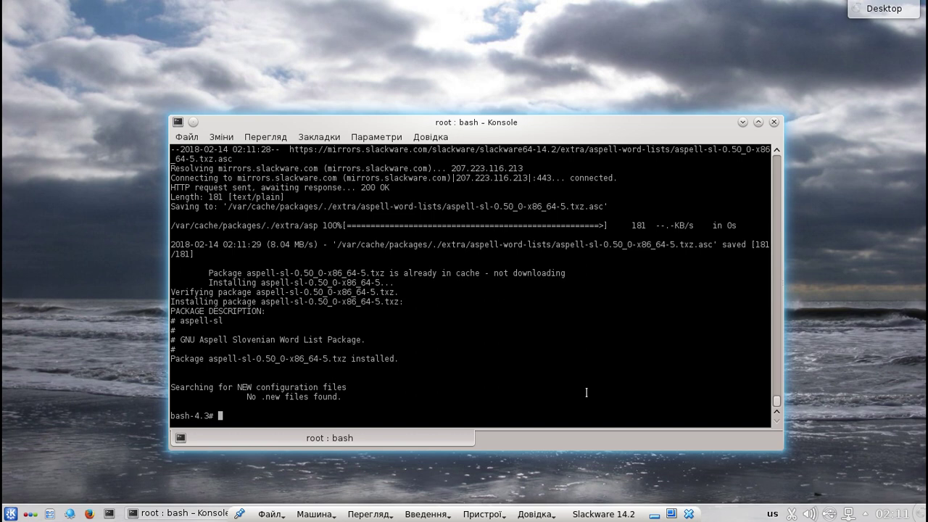
- Run 'slackpkg search text' to find packages matching text
type("slackpkg install sl")
key("BackSpace")
key("BackSpace")
key("BackSpace")
key("BackSpace")
key("BackSpace")
key("BackSpace")
key("BackSpace")
key("BackSpace")
key("BackSpace")
key("BackSpace")
type("search text")
key("Return")
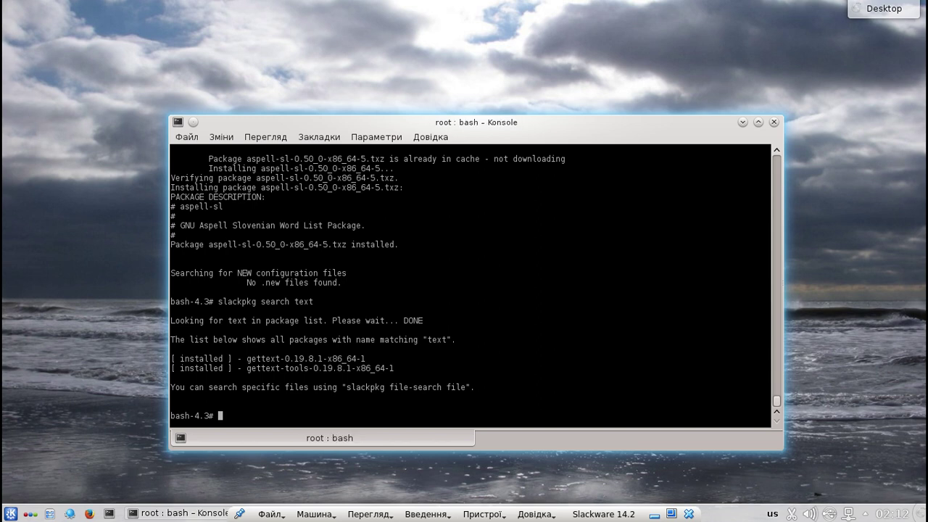
- Edit the recalled command into 'slackpkg install gcc' and run it
key("Up")
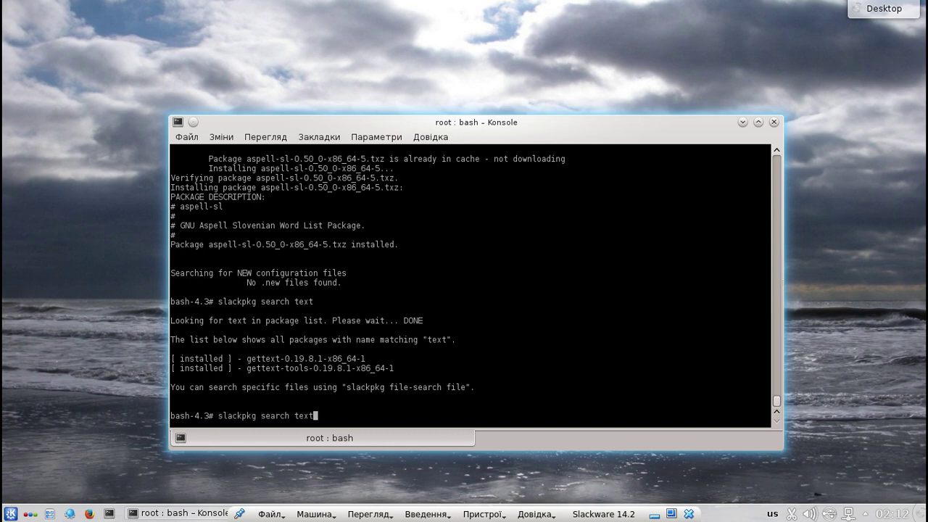
key("BackSpace")
key("BackSpace")
key("BackSpace")
key("BackSpace")
key("BackSpace")
key("BackSpace")
key("BackSpace")
key("BackSpace")
key("BackSpace")
key("BackSpace")
key("BackSpace")
type("install")
left_click(98, 171)
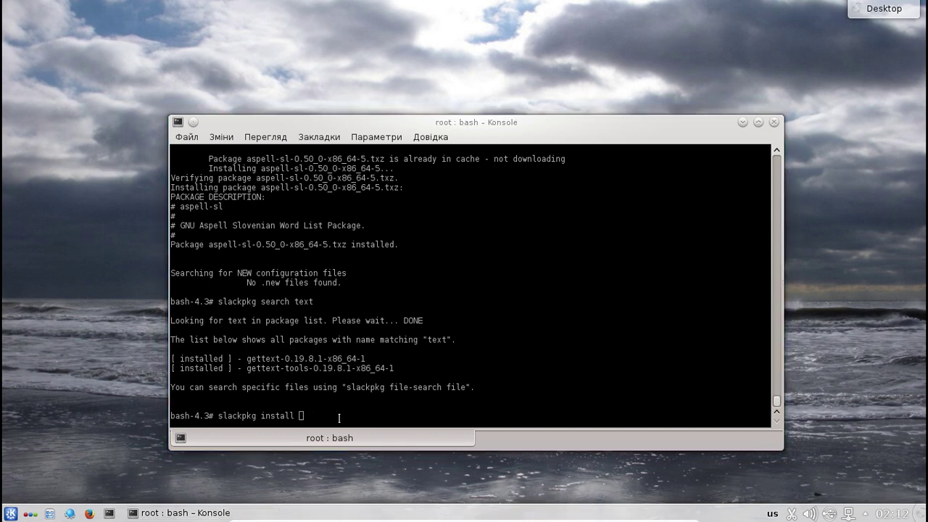
left_click(337, 417)
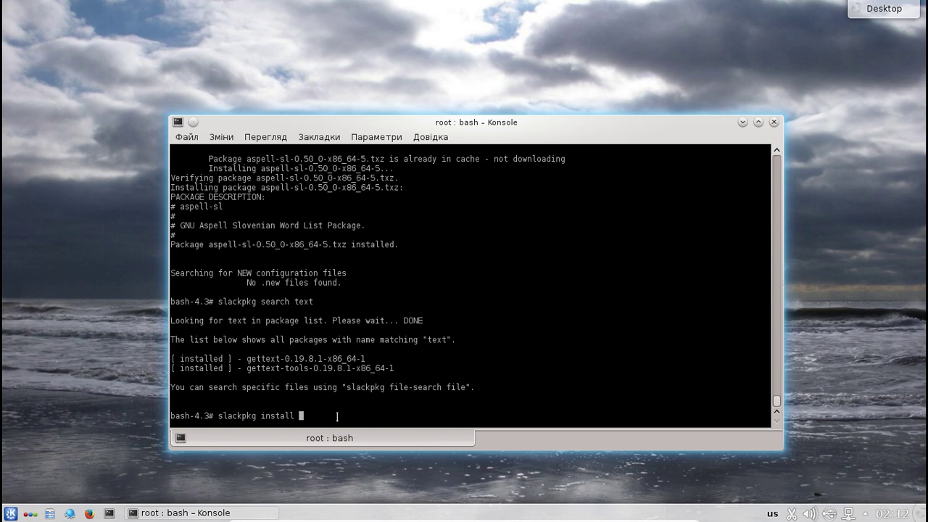
type("gcc")
key("Return")
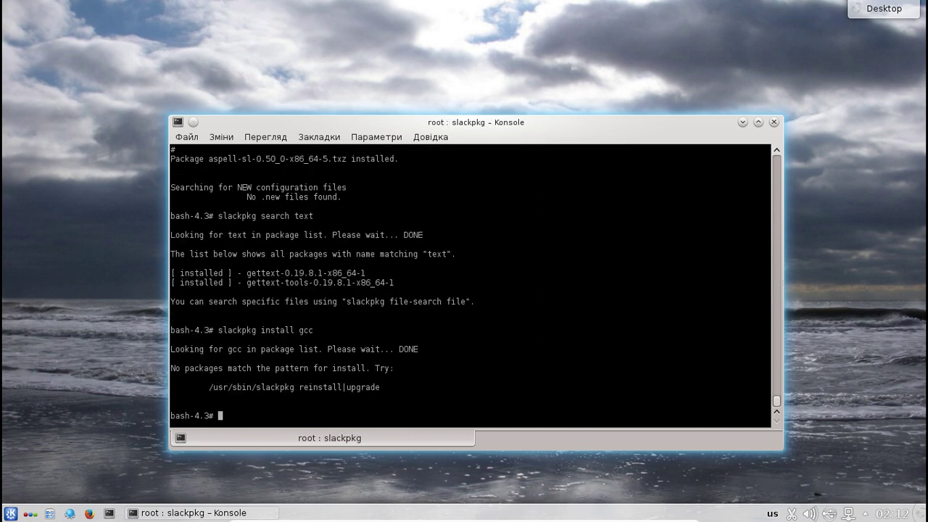
- Run 'slackpkg install sl', then recall it and erase the package name
key("Up")
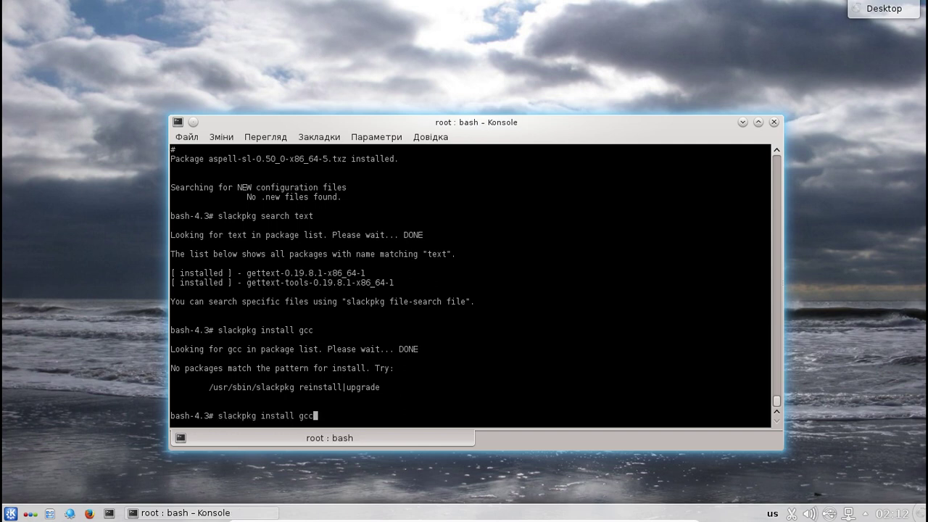
key("BackSpace")
key("BackSpace")
key("BackSpace")
type("sl")
key("Return")
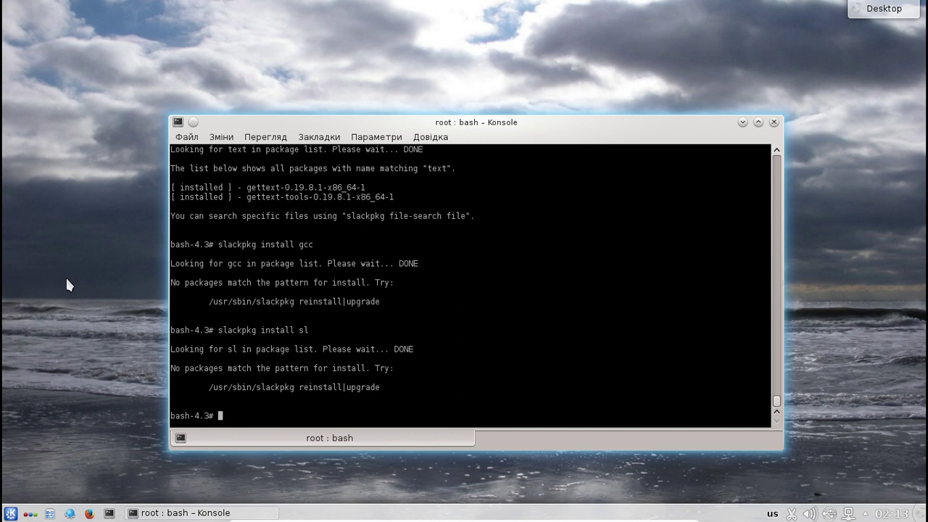
key("Up")
key("BackSpace")
key("BackSpace")
- Run 'slackpkg install cowsay'
left_click(28, 322)
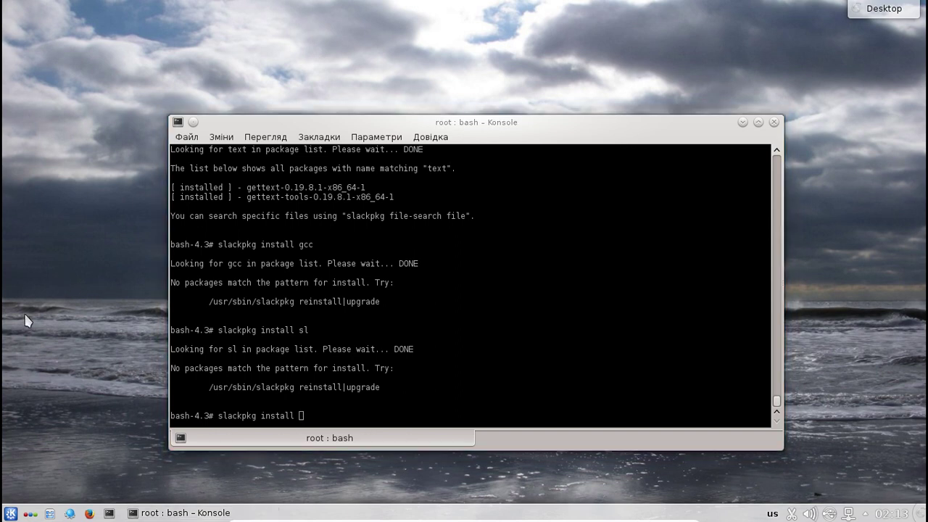
left_click(353, 408)
type("cpo")
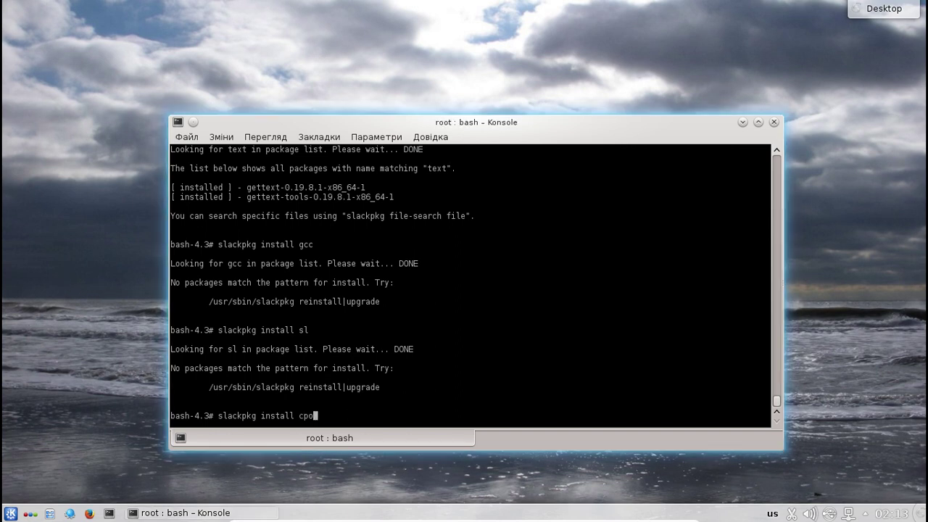
key("BackSpace")
type("owsay")
key("Return")
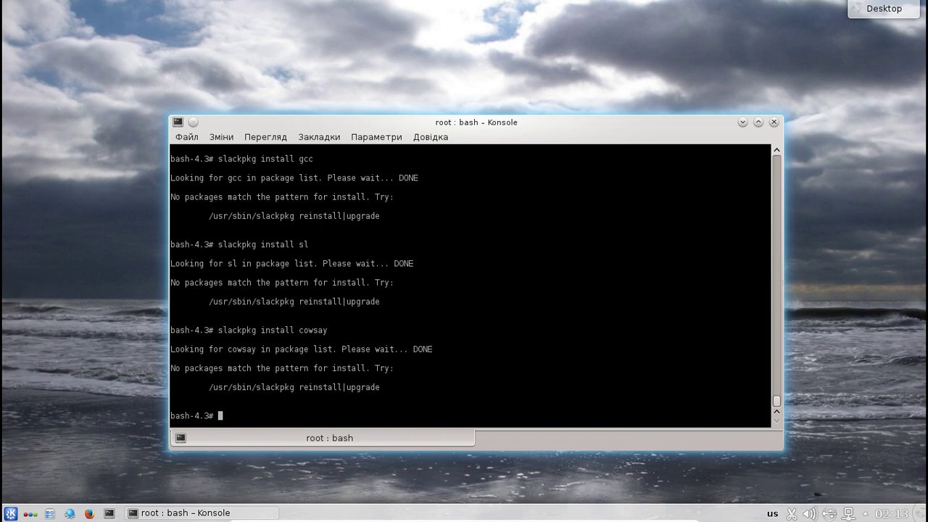
- Run 'slackpkg install neofetch', fixing typos in the package name
key("Up")
key("BackSpace")
key("BackSpace")
key("BackSpace")
key("BackSpace")
key("BackSpace")
key("BackSpace")
type("be")
key("BackSpace")
key("BackSpace")
type("neog")
key("BackSpace")
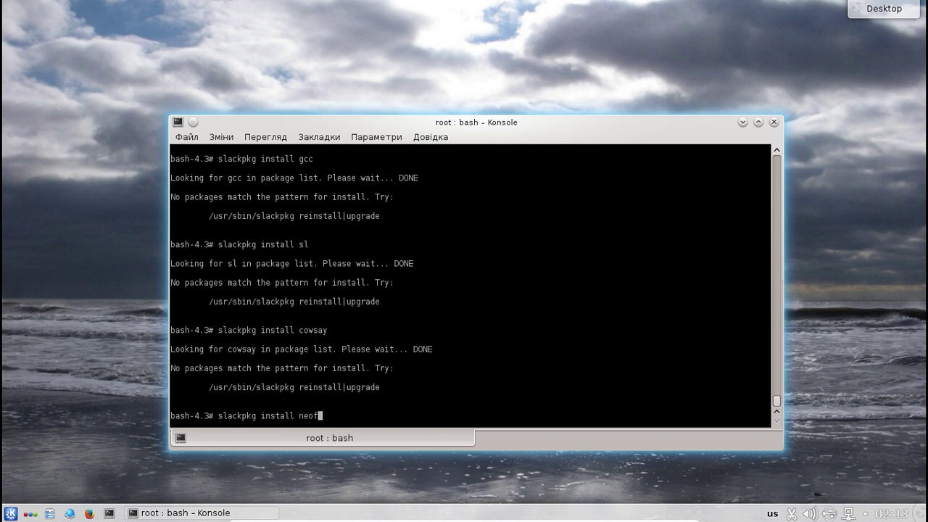
type("fetch")
key("Return")
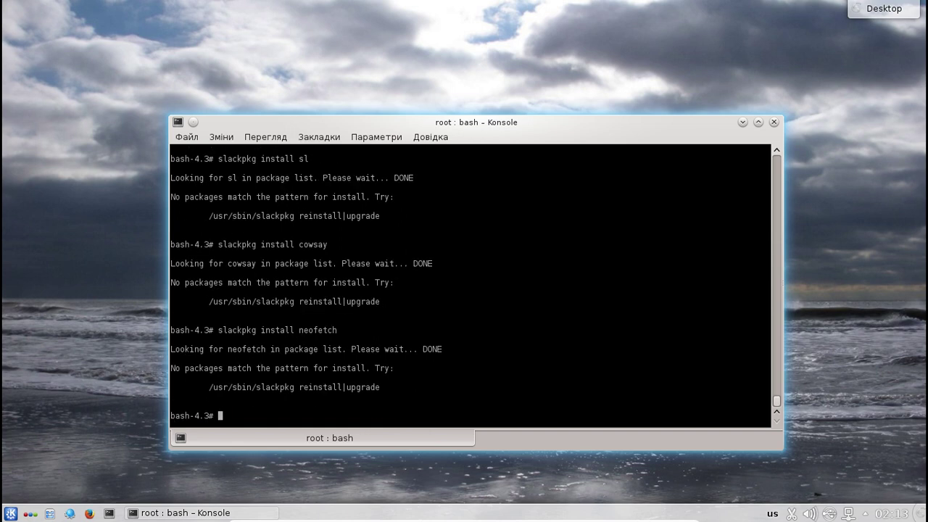
- Run 'slackpkg install emacs'
left_click(106, 273)
type("slackpkg install")
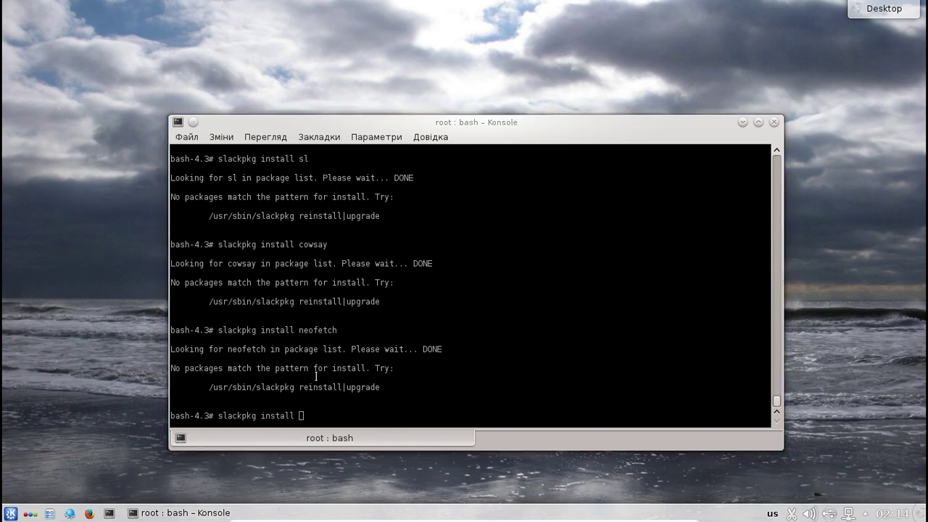
left_click(335, 411)
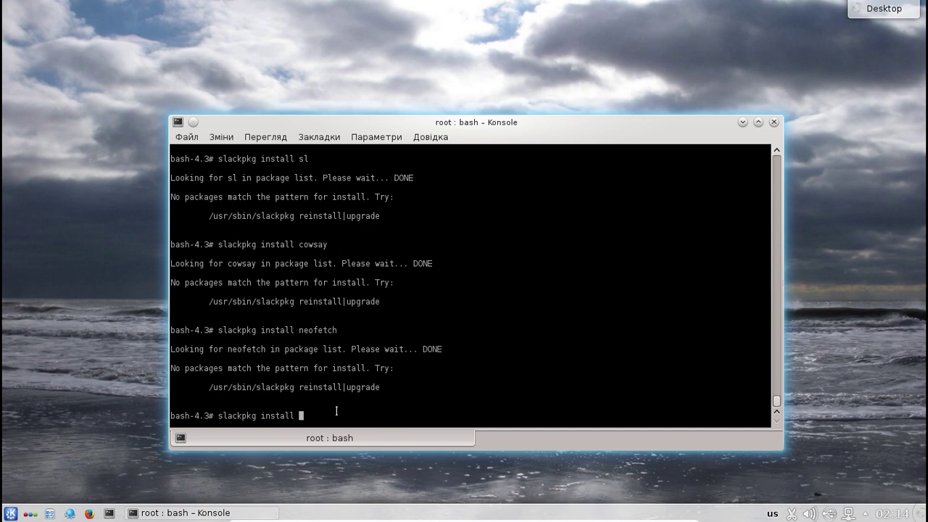
type("emacs")
key("Return")
- Run 'slackpkg install vim' and then 'slackpkg install mc'
key("Up")
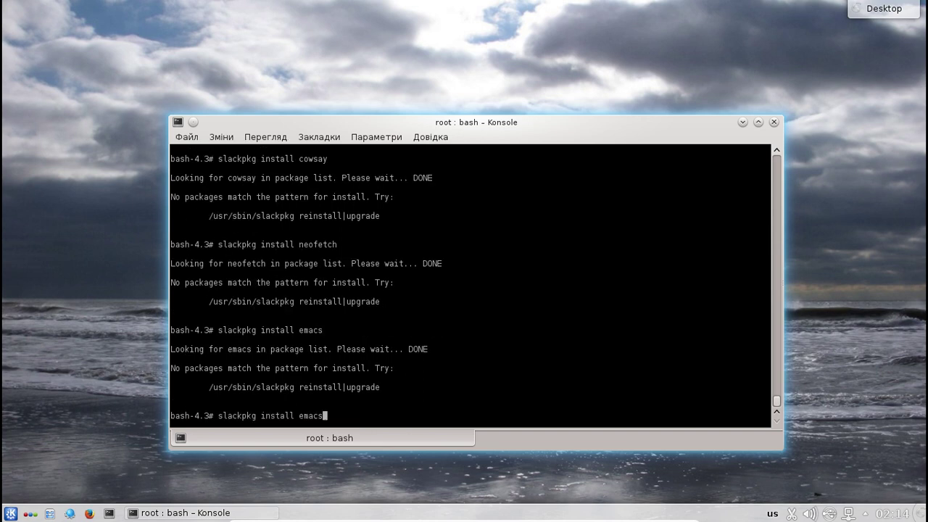
key("BackSpace")
key("BackSpace")
key("BackSpace")
key("BackSpace")
key("BackSpace")
type("vim")
key("Return")
key("Up")
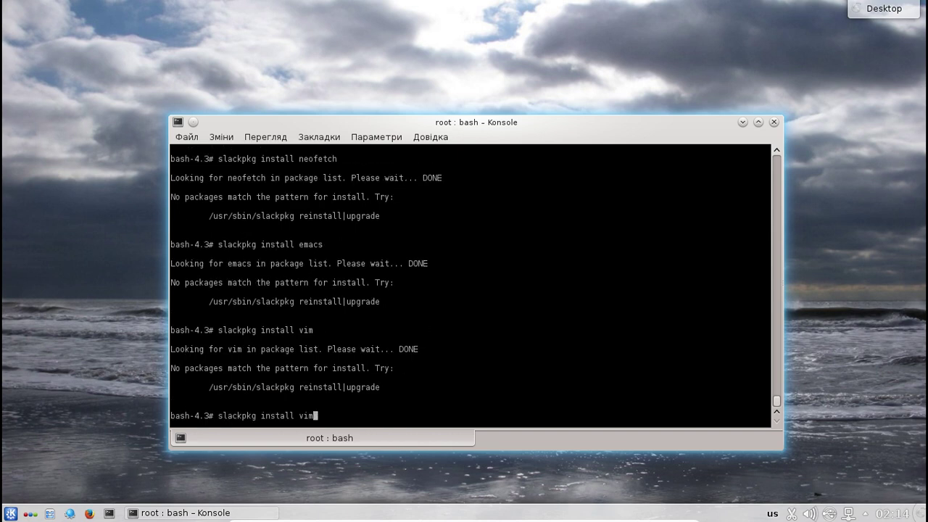
key("BackSpace")
key("BackSpace")
key("BackSpace")
type("mc")
key("Return")
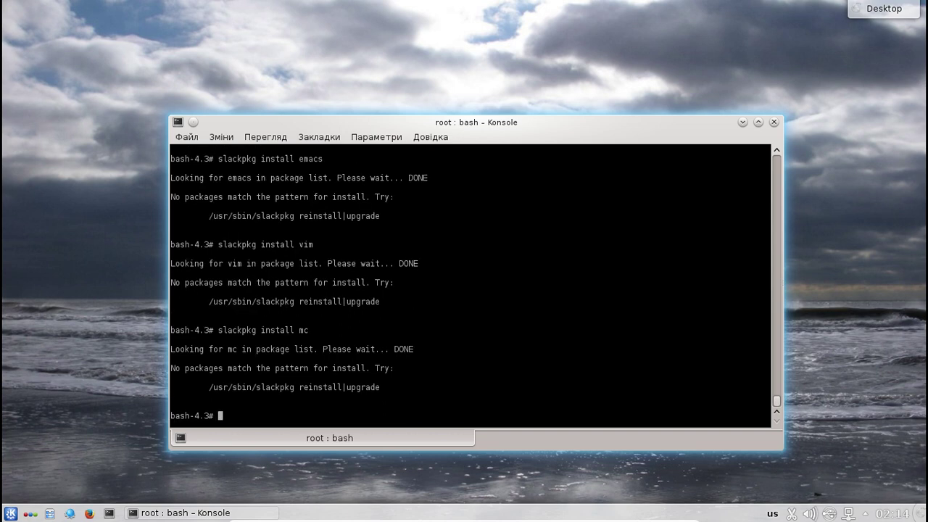
- Run 'slackpkg search mc', then exit the shell to close Konsole
key("Up")
key("BackSpace")
key("BackSpace")
key("BackSpace")
key("BackSpace")
key("BackSpace")
key("BackSpace")
key("BackSpace")
key("BackSpace")
key("BackSpace")
key("BackSpace")
type("searcx")
key("BackSpace")
type("h mc")
key("Return")
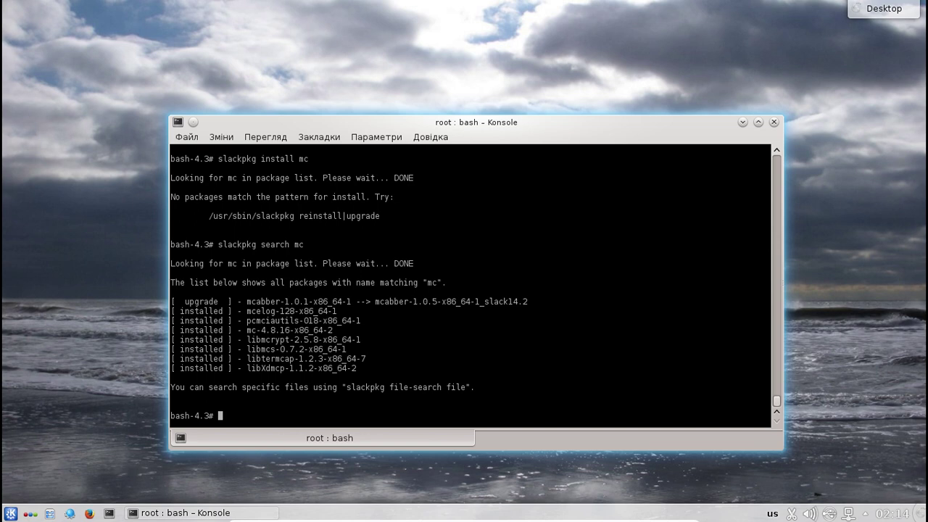
type("exit")
key("Return")
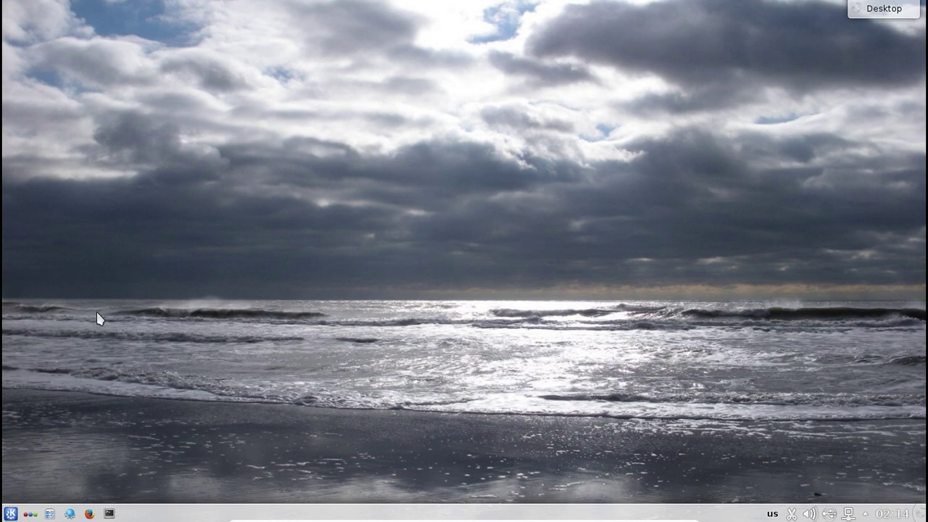
- From the K menu's Програми > Офіс, launch Робота з текстом і презентації (Calligra Gemini)
left_click(10, 513)
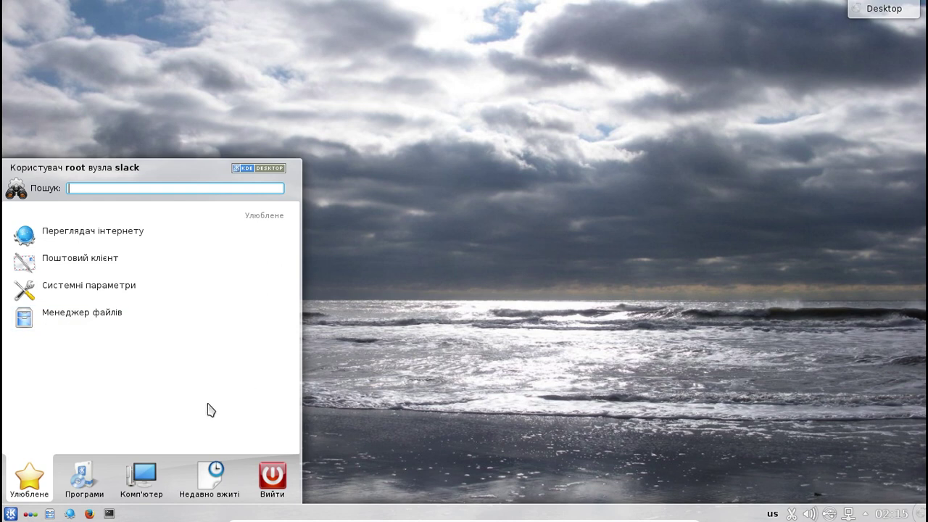
left_click(82, 482)
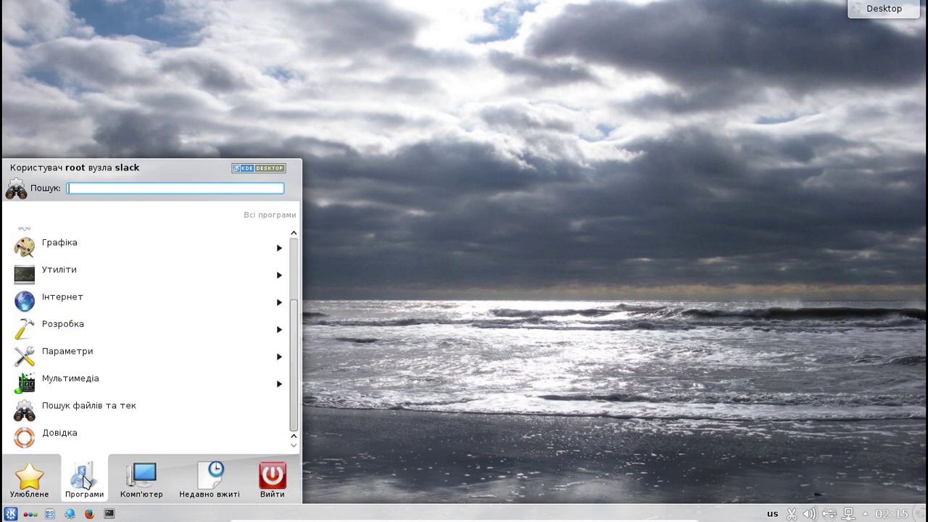
scroll(249, 346, "up", 3)
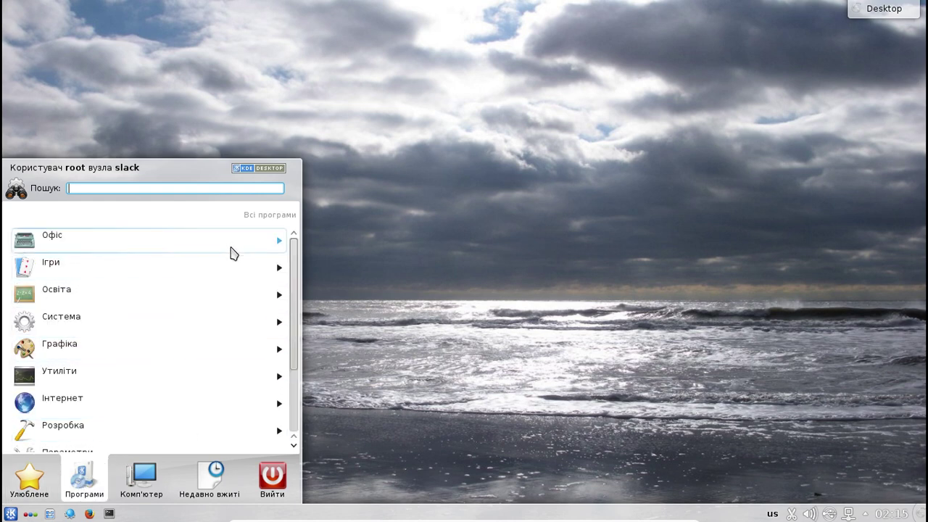
left_click(230, 248)
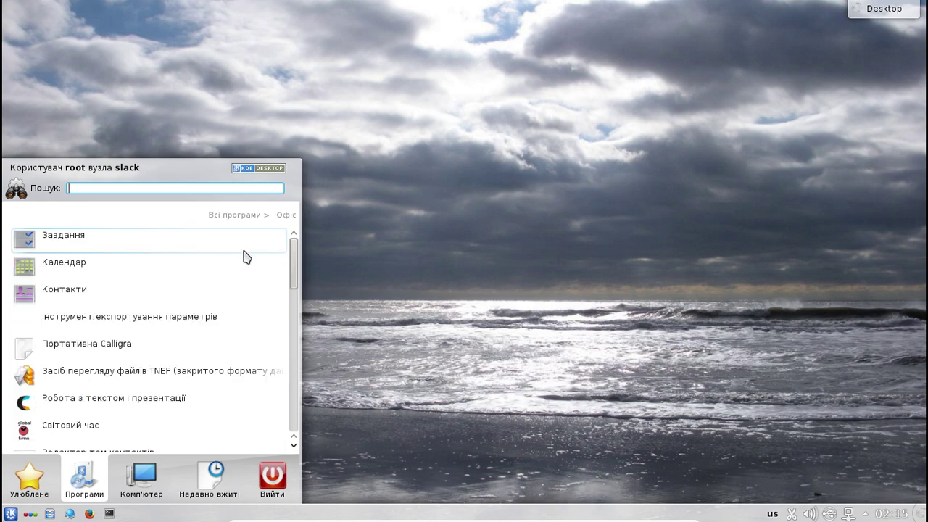
scroll(246, 257, "down", 2)
scroll(246, 258, "down", 5)
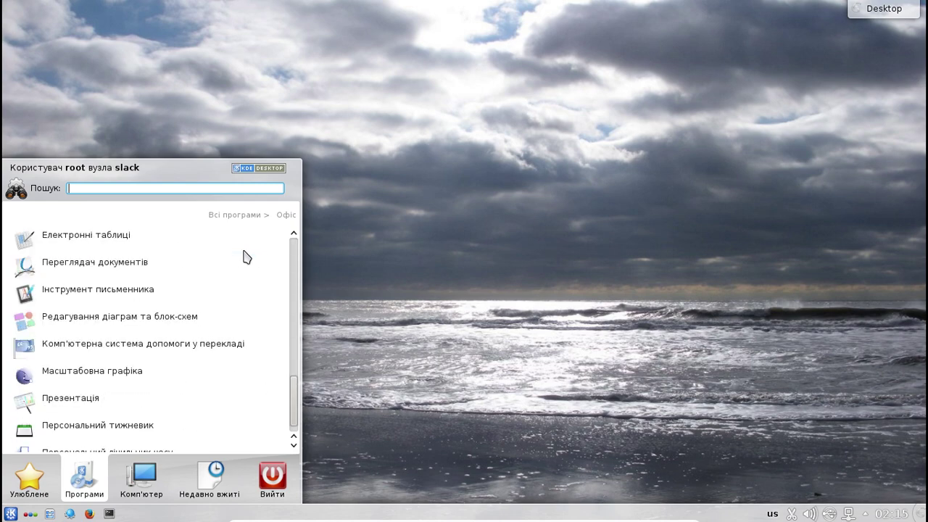
scroll(246, 258, "up", 1)
scroll(247, 257, "up", 6)
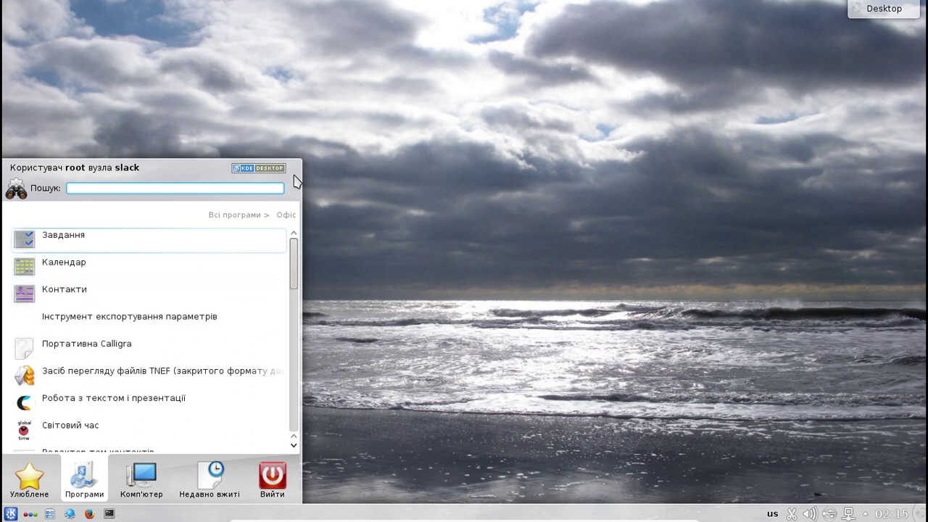
left_click_drag(301, 155, 755, 14)
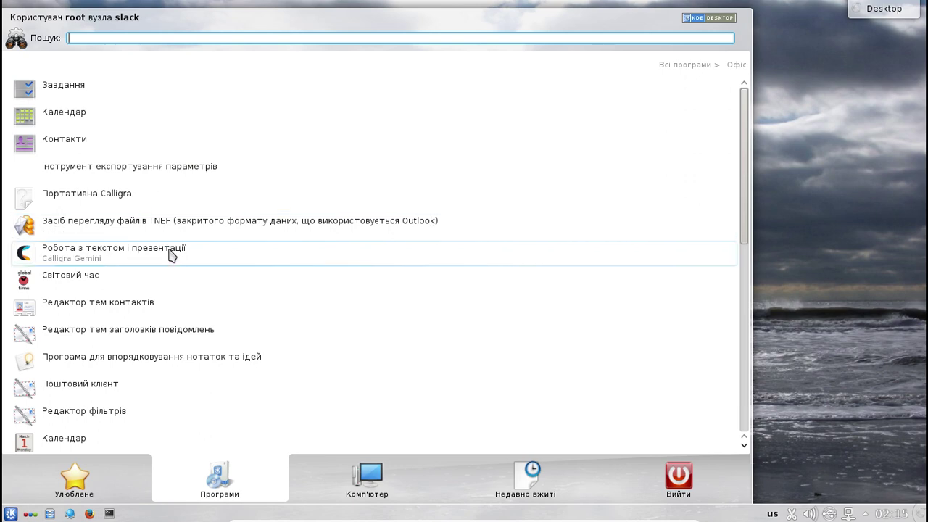
left_click(173, 255)
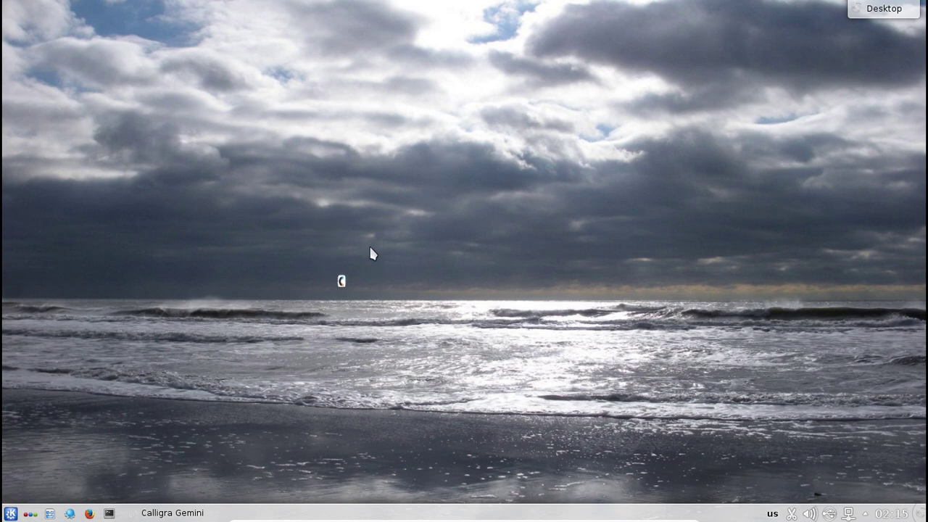
- Dismiss the launcher and reposition the Calligra Gemini window
left_click(11, 514)
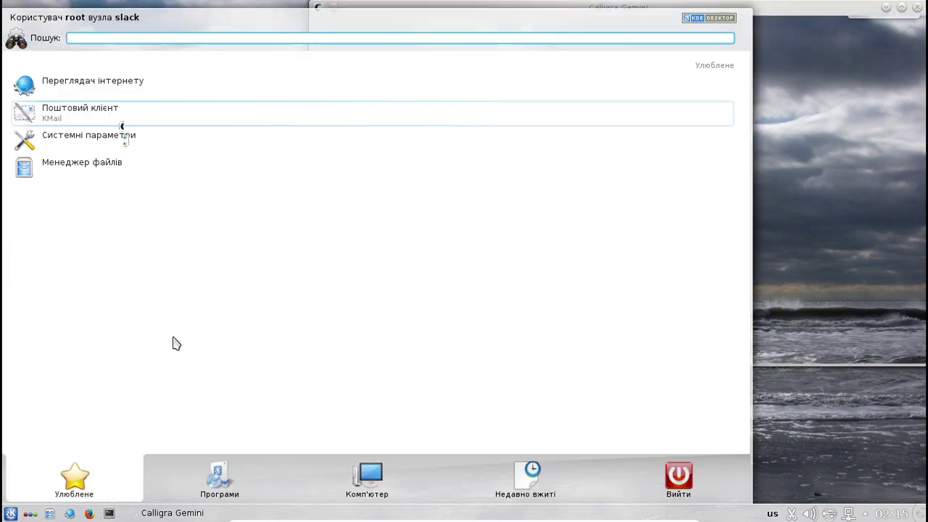
left_click(231, 493)
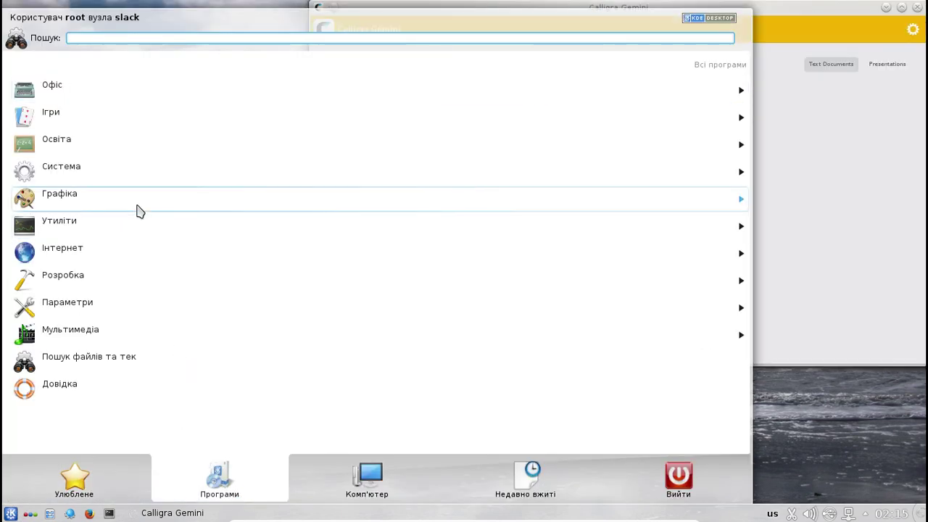
left_click(838, 12)
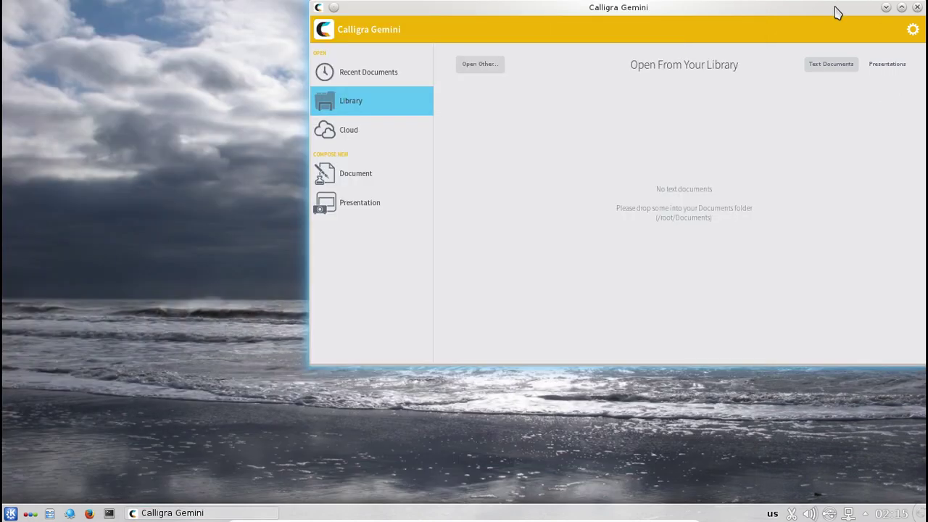
left_click_drag(787, 21, 548, 86)
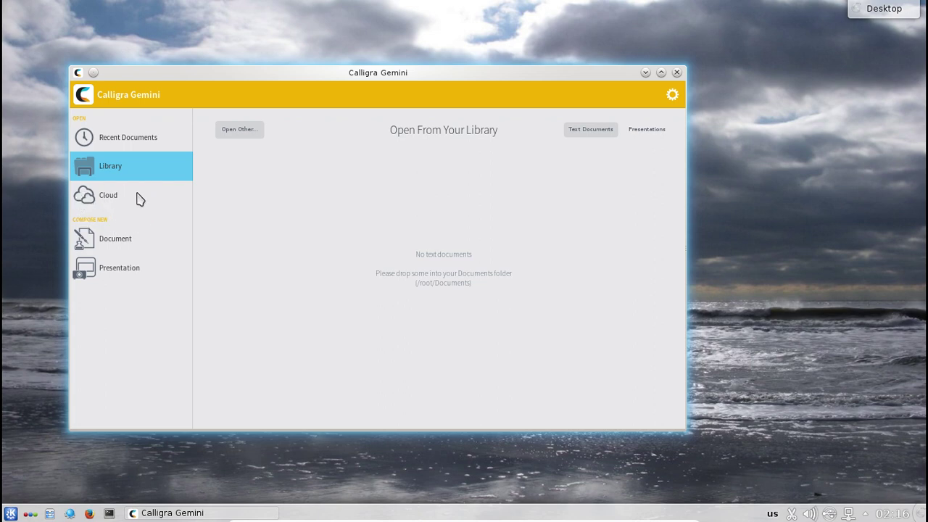
- Browse Cloud options, then create a Blank Document from the text document templates
left_click(119, 201)
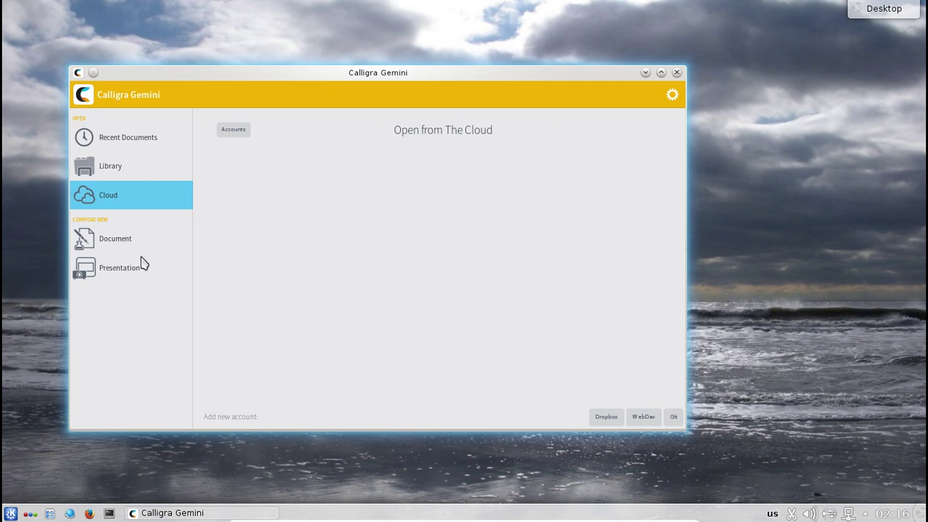
left_click(121, 247)
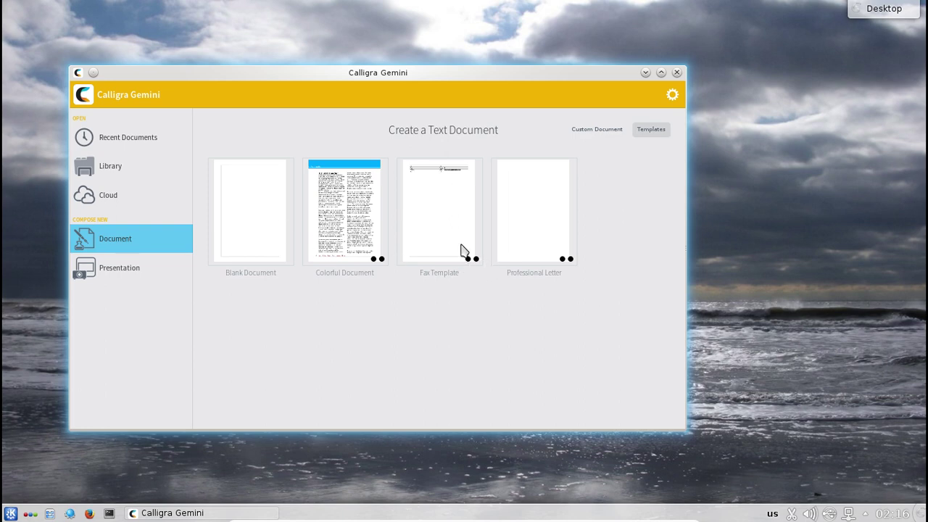
left_click(250, 221)
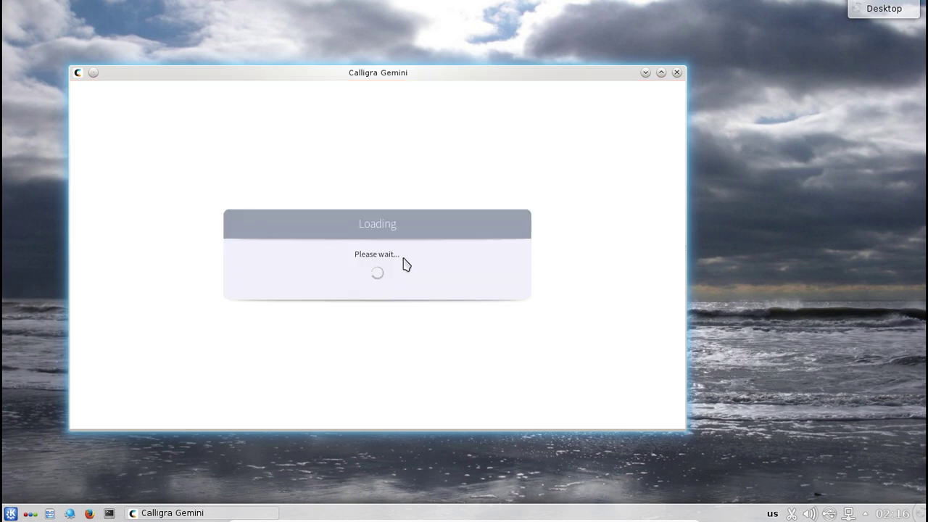
- Maximize the editor, type Привіт!, then close the window and discard the changes
left_click(661, 72)
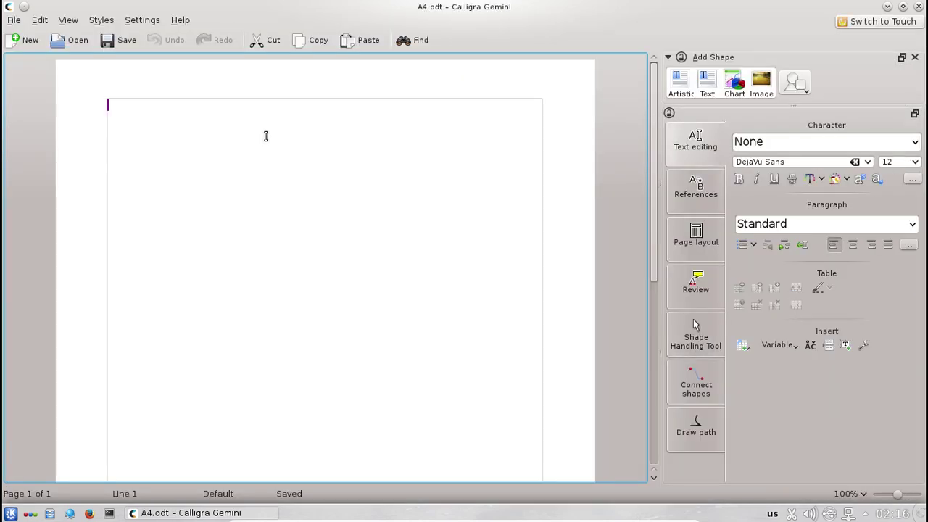
type("Привіт!")
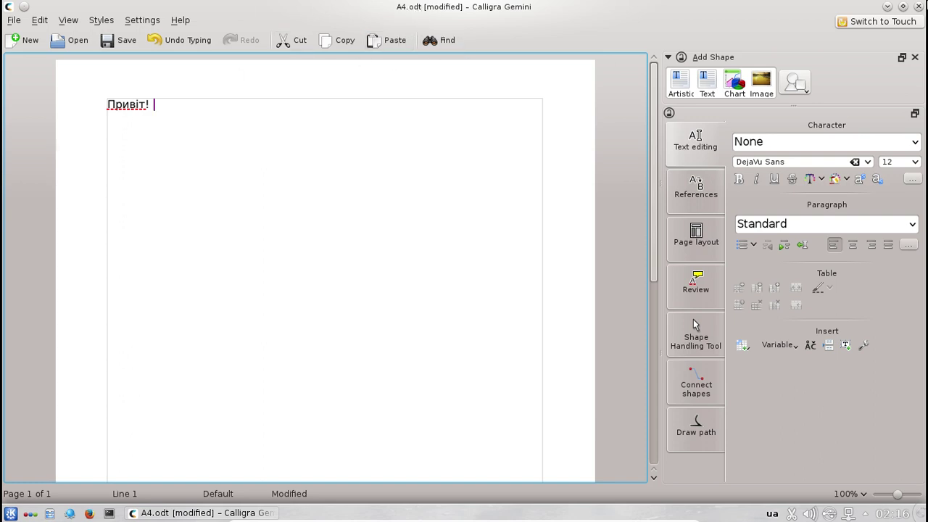
left_click(918, 7)
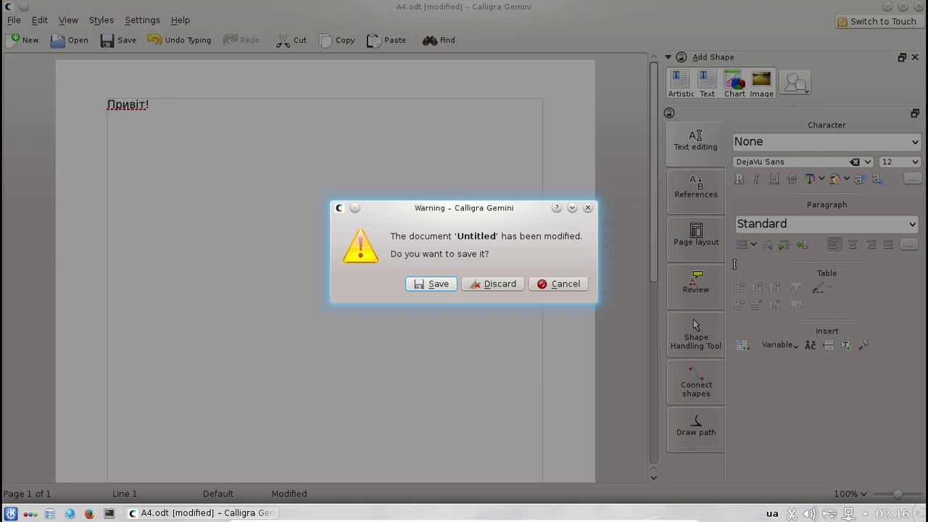
left_click(489, 287)
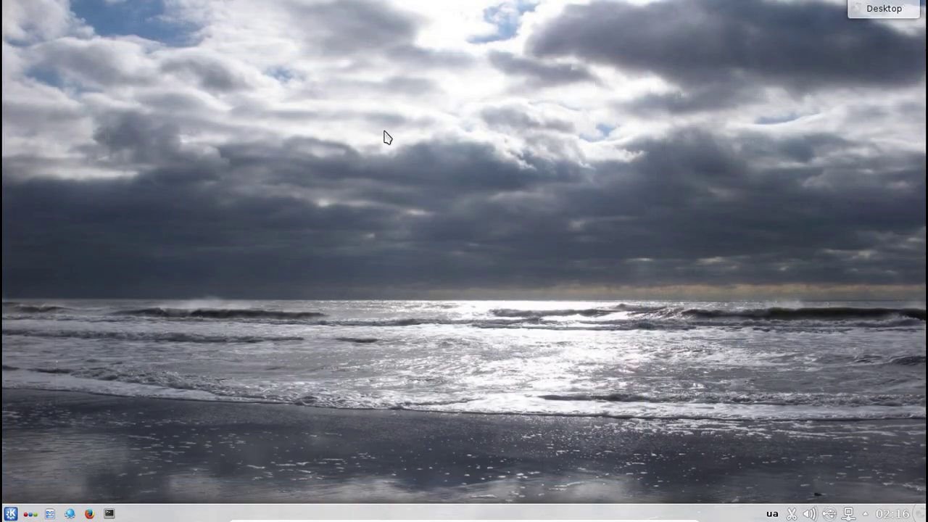
- From the K menu's Офіс programs, launch Інструмент письменника (Calligra Author)
left_click(10, 513)
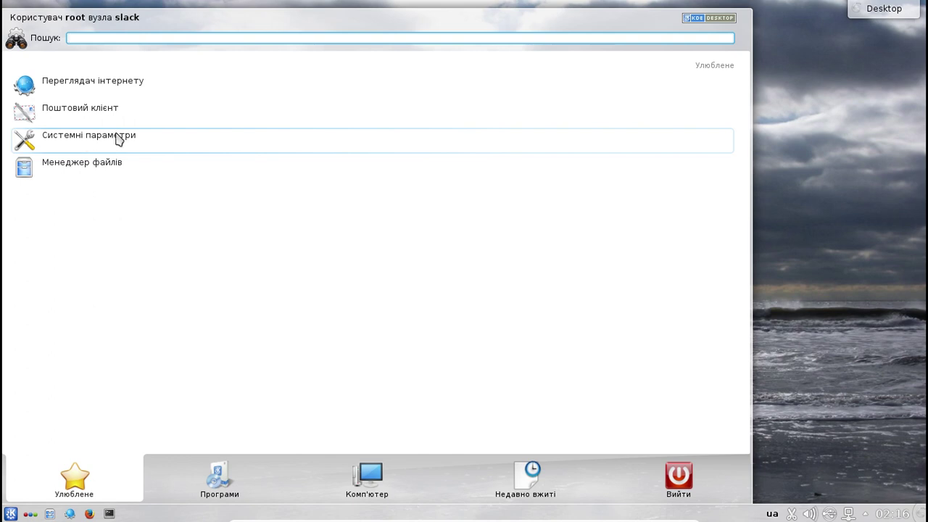
mouse_move(221, 491)
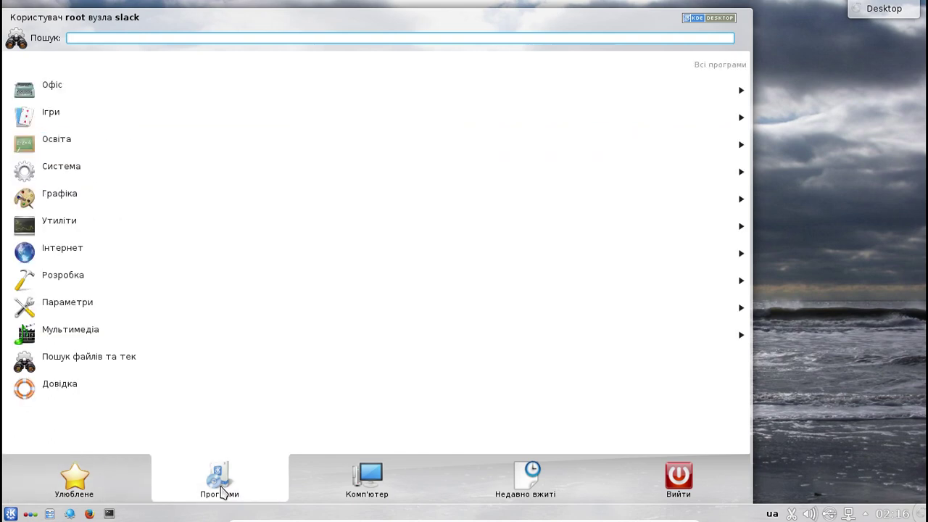
left_click(73, 93)
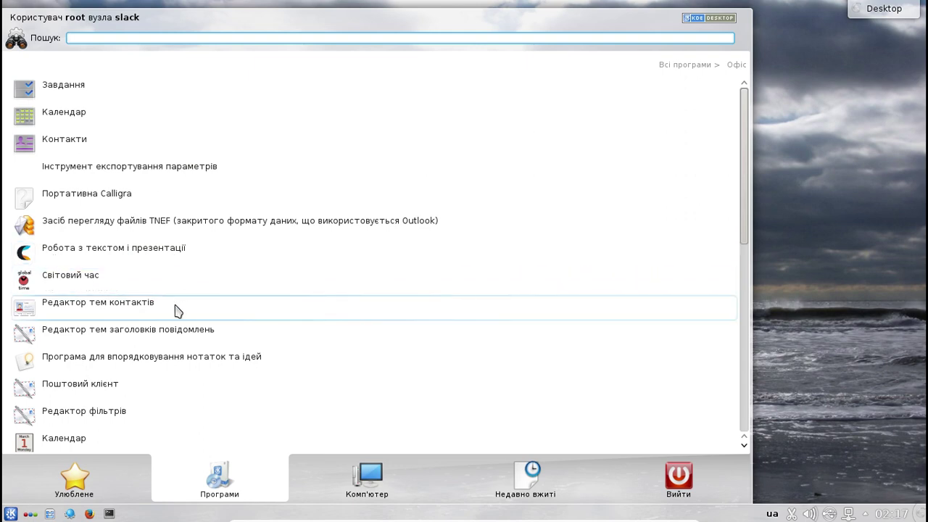
scroll(171, 305, "down", 1)
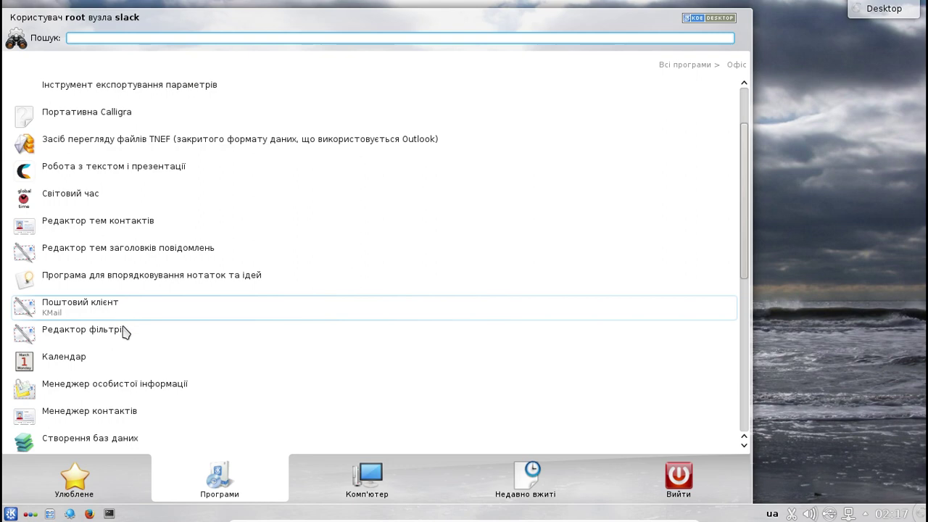
scroll(128, 362, "down", 1)
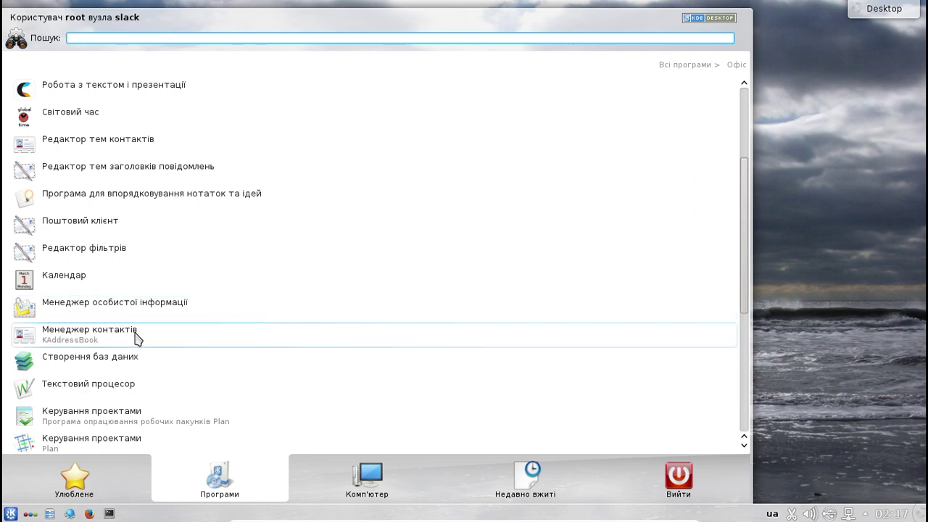
scroll(137, 341, "down", 1)
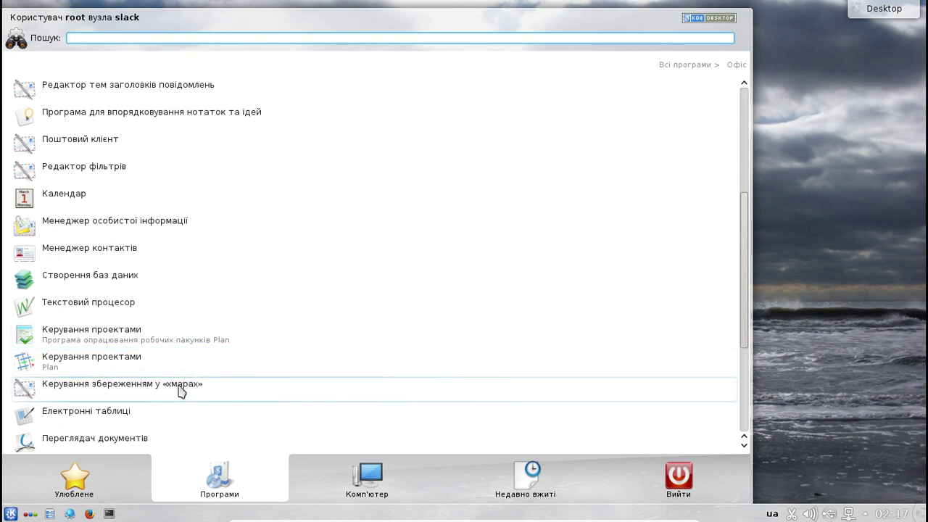
scroll(189, 390, "down", 1)
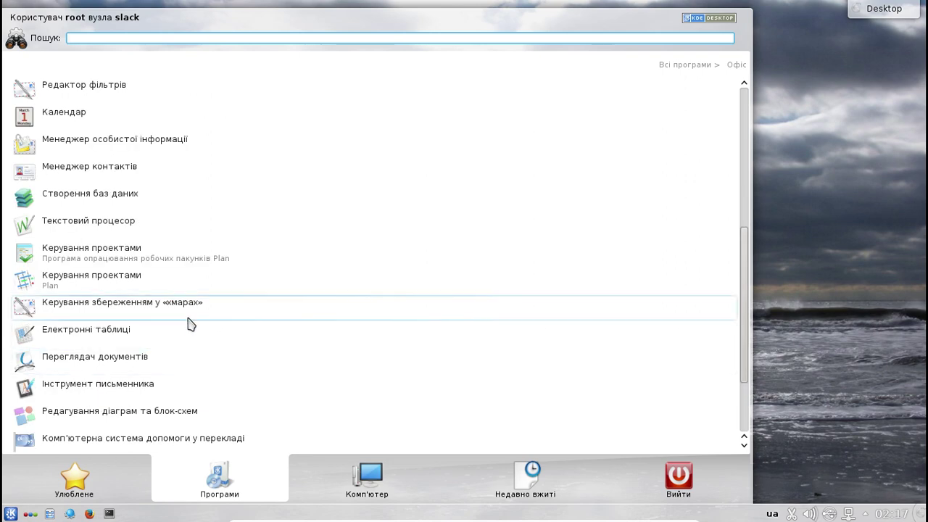
scroll(189, 323, "down", 1)
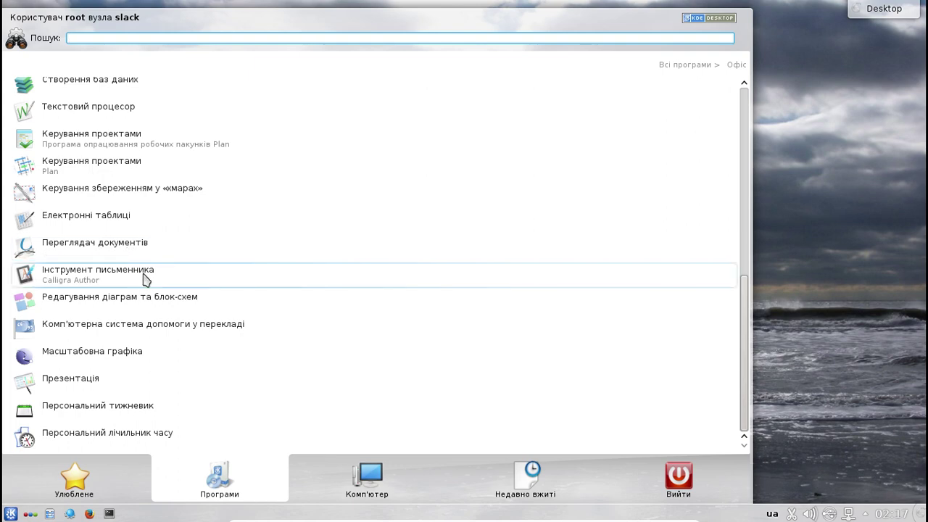
left_click(145, 280)
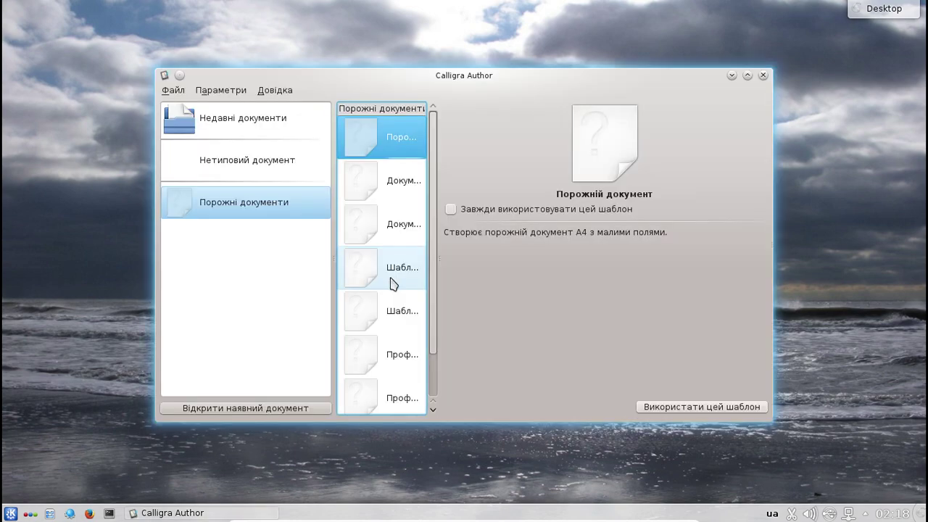
- Maximize Calligra Author and create a blank A4 document from the Порожній документ template
left_click(748, 75)
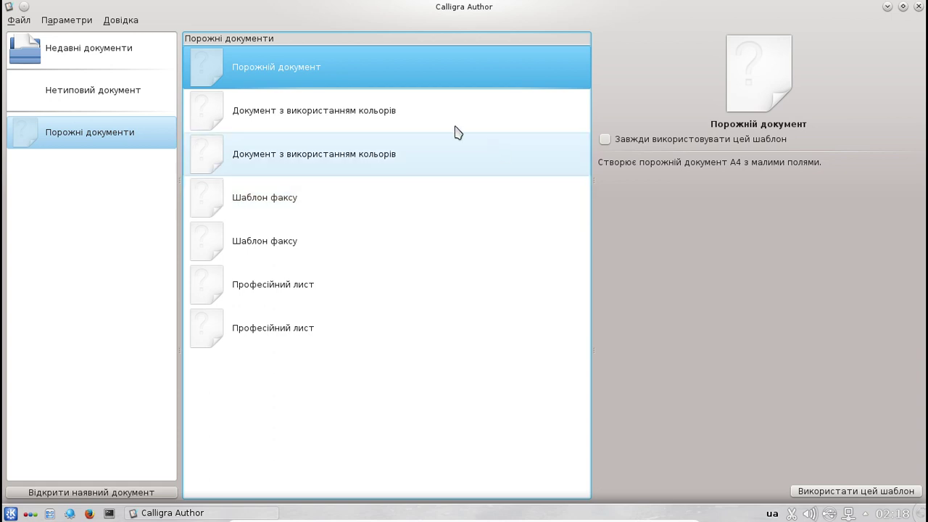
double_click(265, 77)
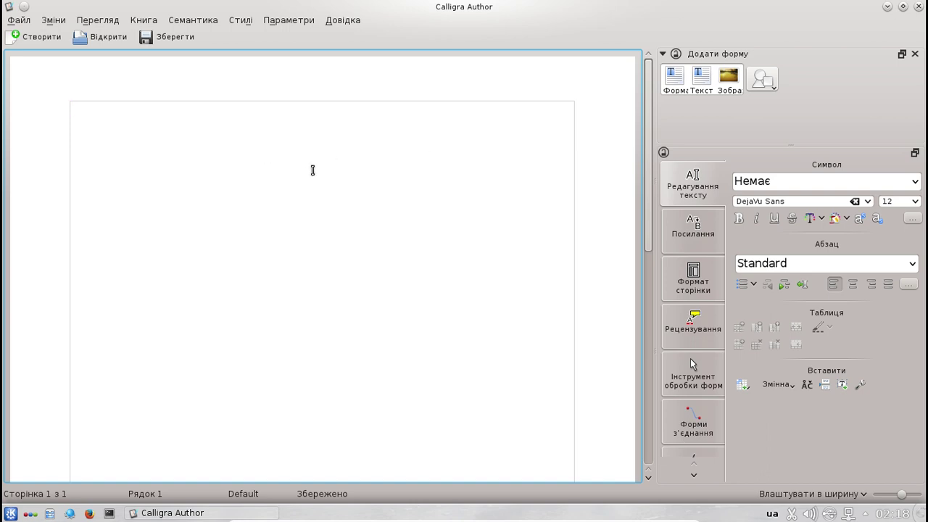
- Type 'Привіт!' on the page, browsing the font list but keeping DejaVu Sans 12
type("Привіт!")
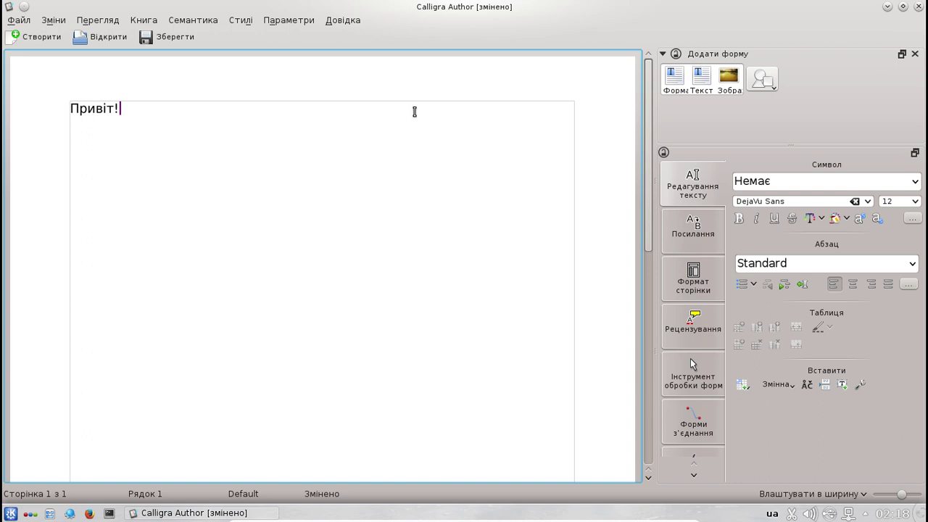
left_click(868, 203)
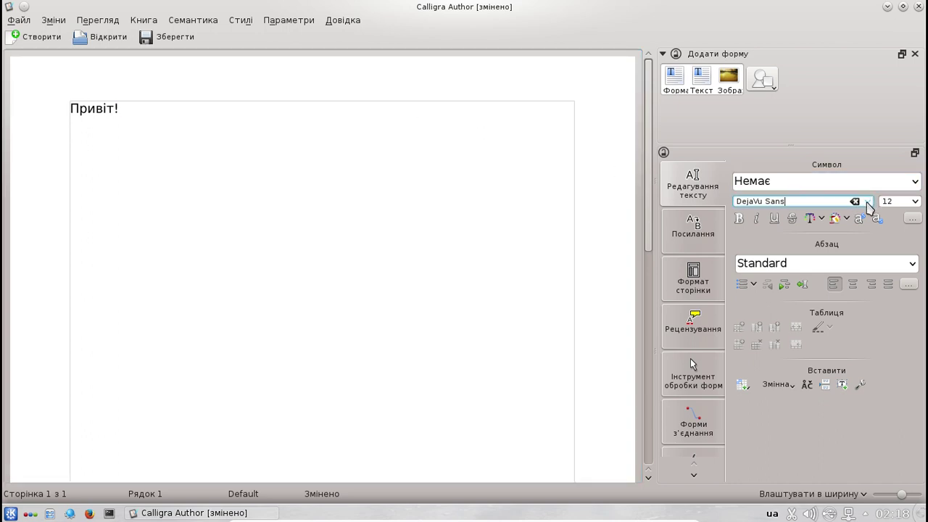
left_click(868, 202)
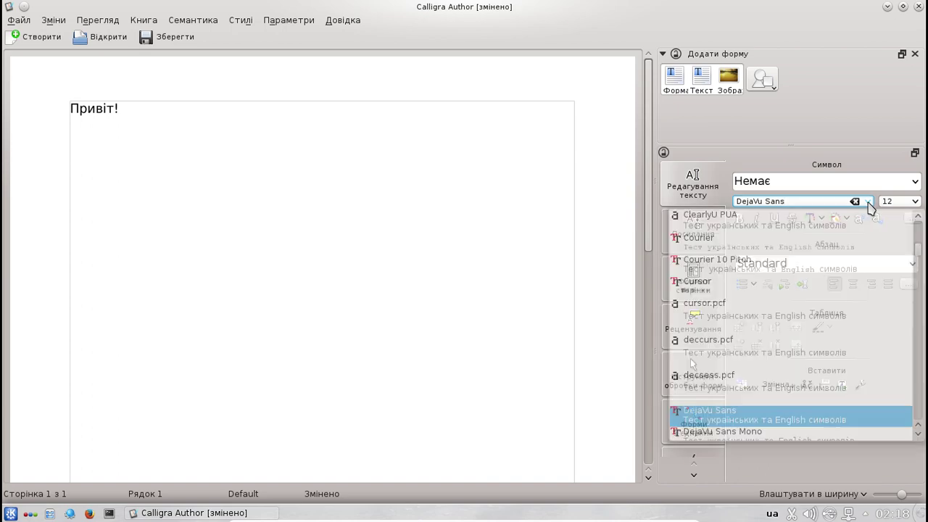
scroll(760, 424, "down", 12)
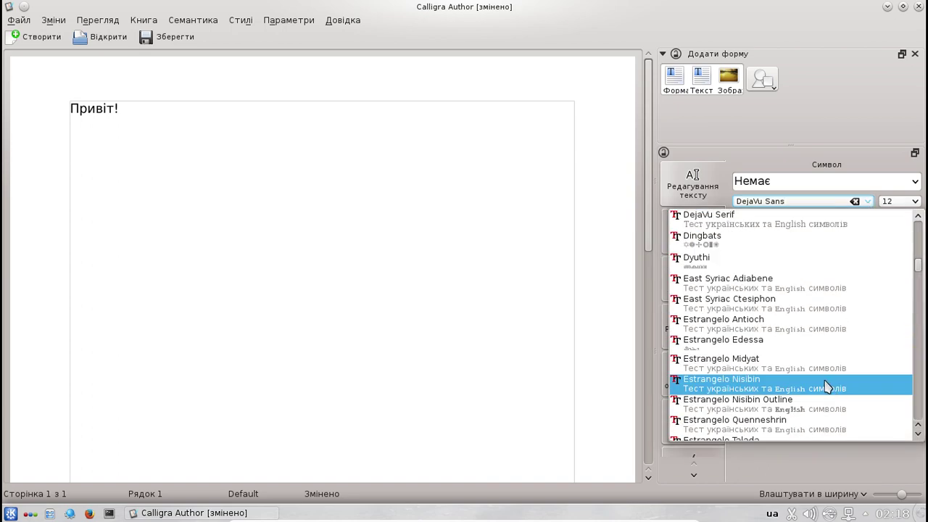
scroll(823, 381, "down", 5)
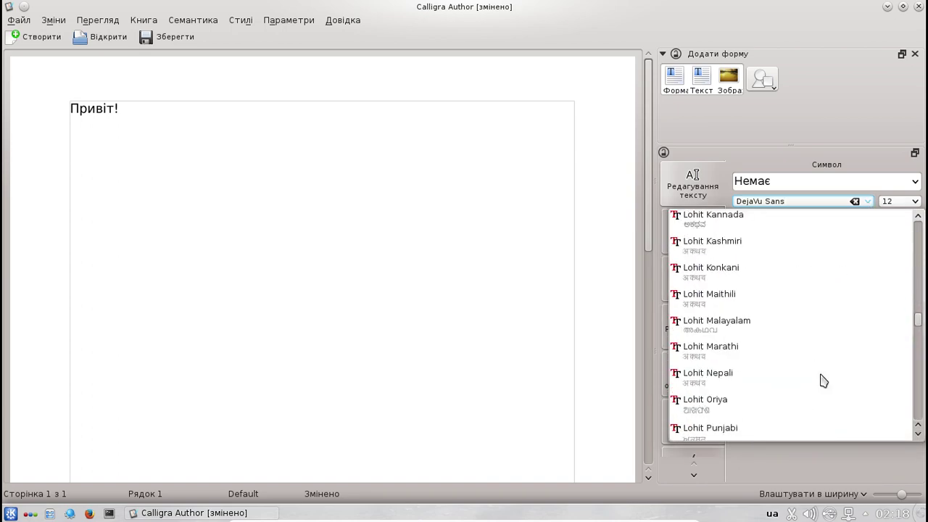
scroll(824, 381, "up", 3)
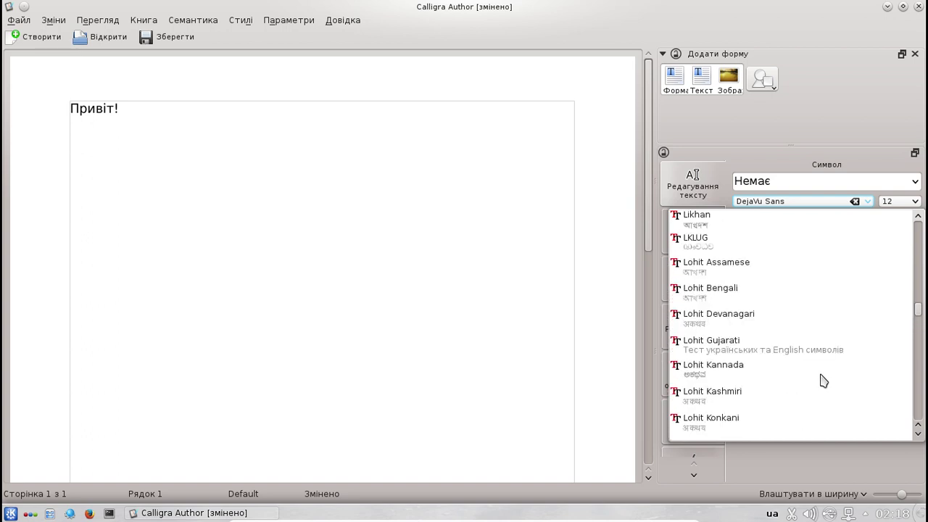
scroll(824, 380, "up", 2)
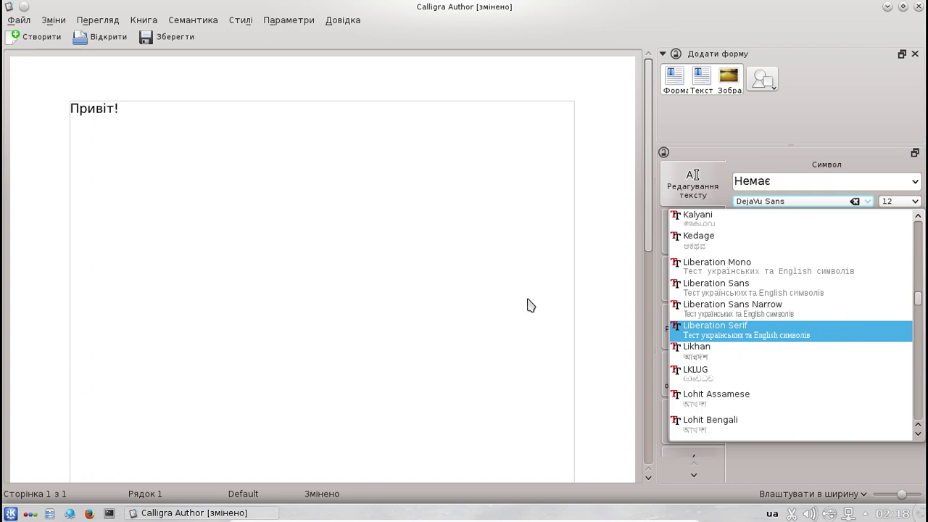
left_click(385, 296)
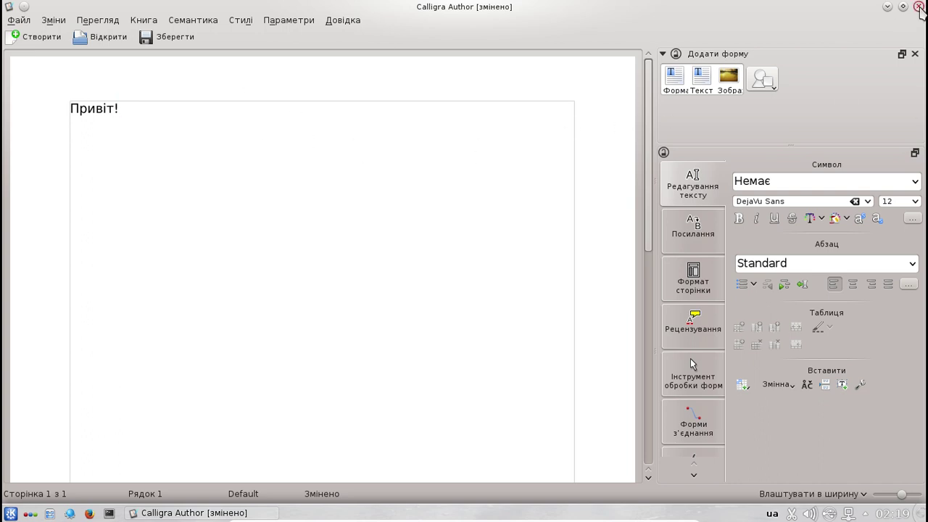
- Close the 'Привіт!' document, choosing Відкинути to discard it without saving
left_click(580, 117)
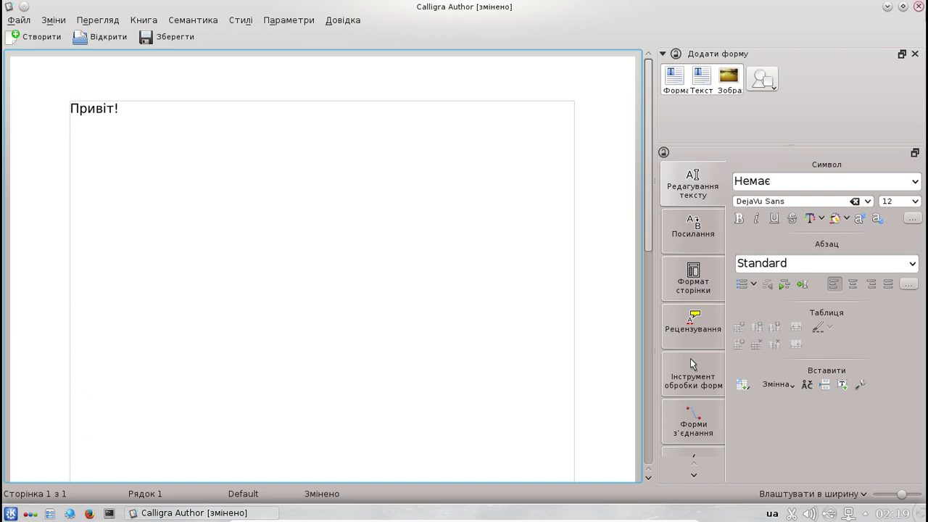
left_click(918, 8)
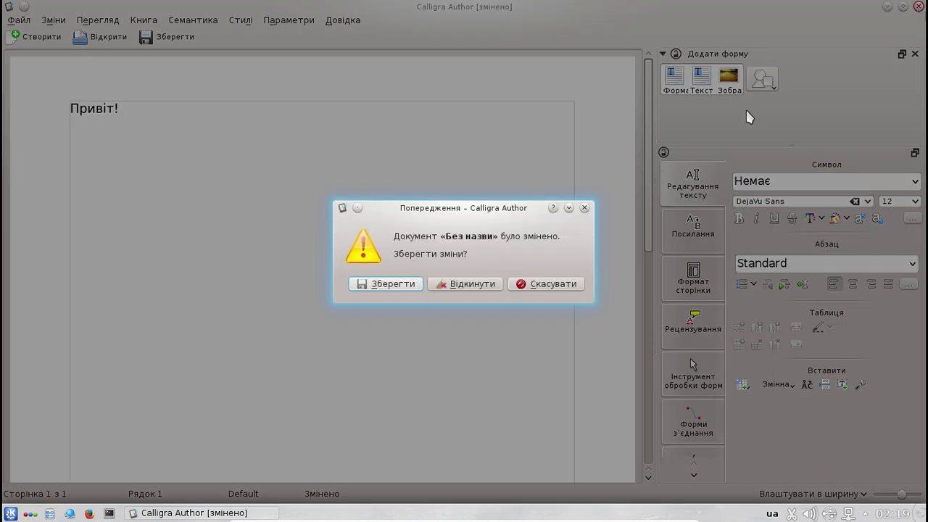
left_click(474, 286)
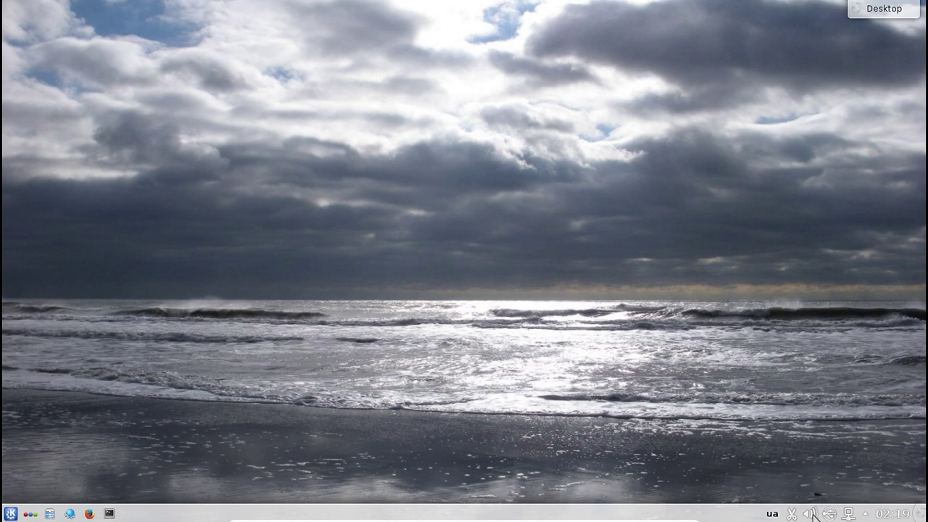
- Raise the volume of both audio outputs in the tray volume mixer
left_click(813, 515)
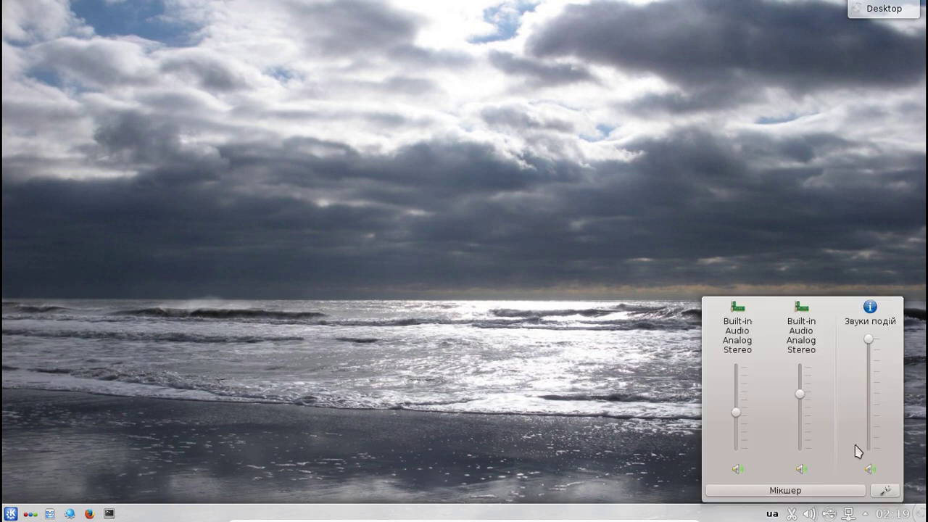
left_click_drag(800, 395, 804, 342)
left_click_drag(737, 413, 740, 345)
left_click(539, 322)
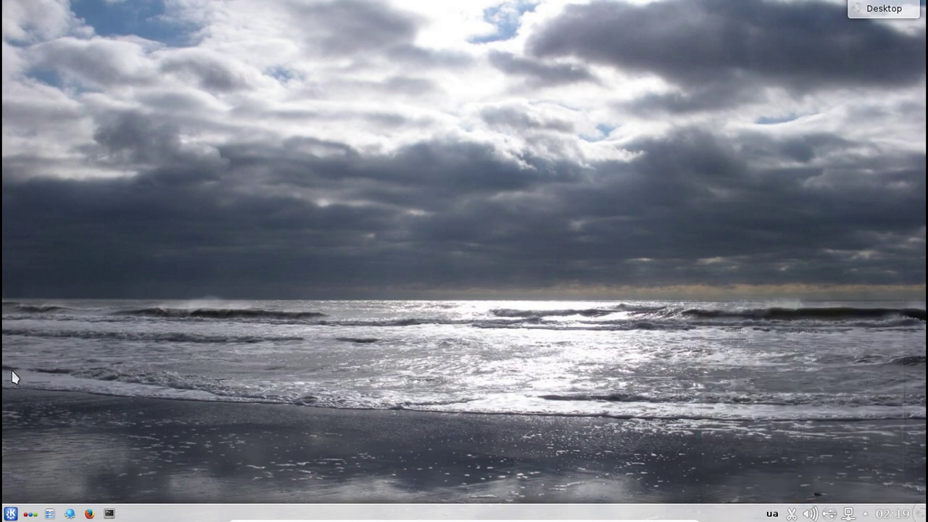
- Show the Офіс programs list under Programs in the K menu
left_click(11, 514)
left_click(220, 484)
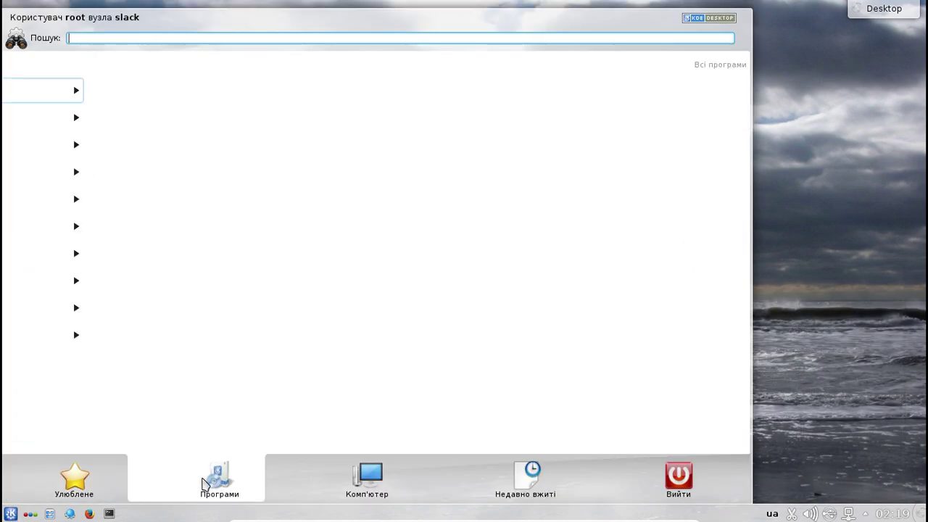
left_click(60, 87)
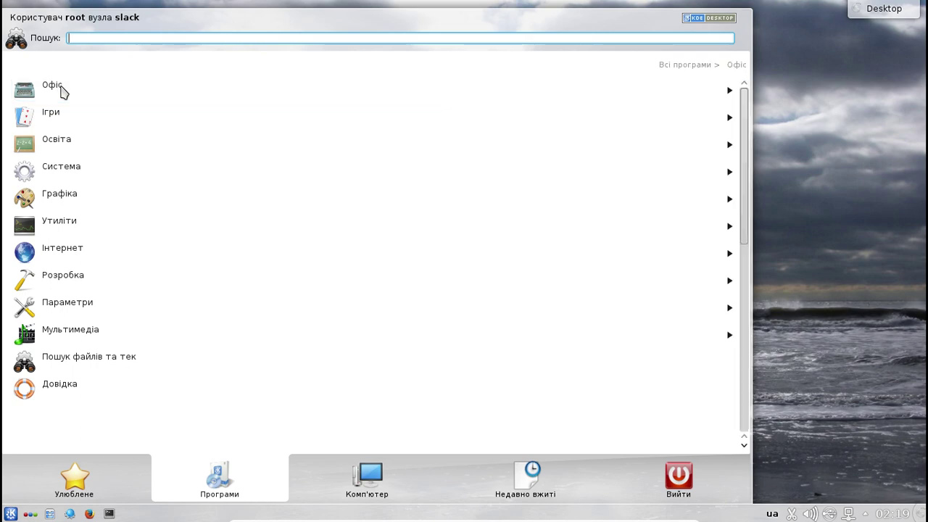
scroll(243, 292, "down", 3)
scroll(242, 300, "down", 1)
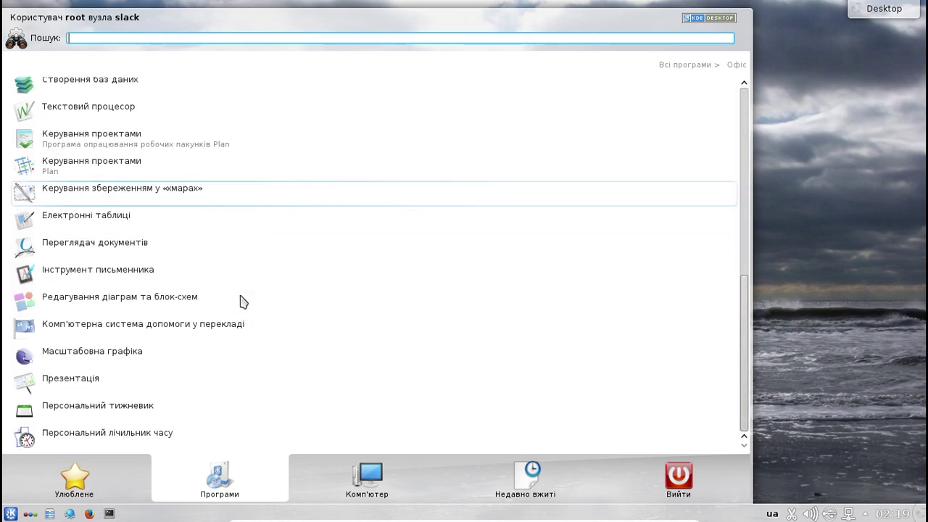
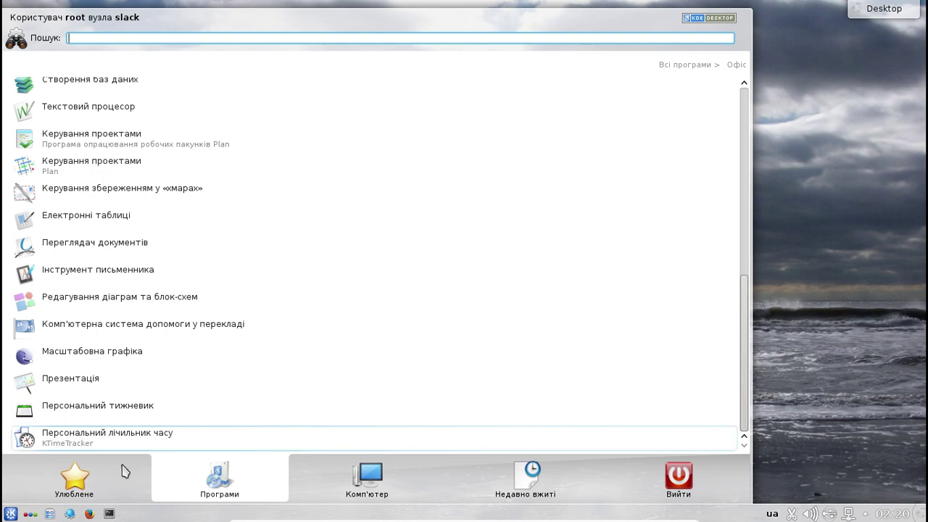
- Return from the Офіс list to Всі програми and open the Ігри games category
mouse_move(70, 473)
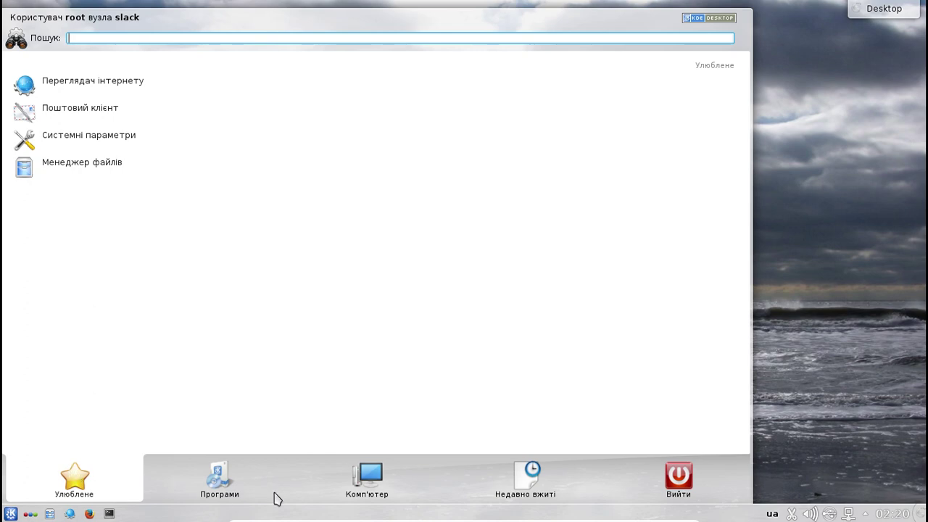
mouse_move(206, 493)
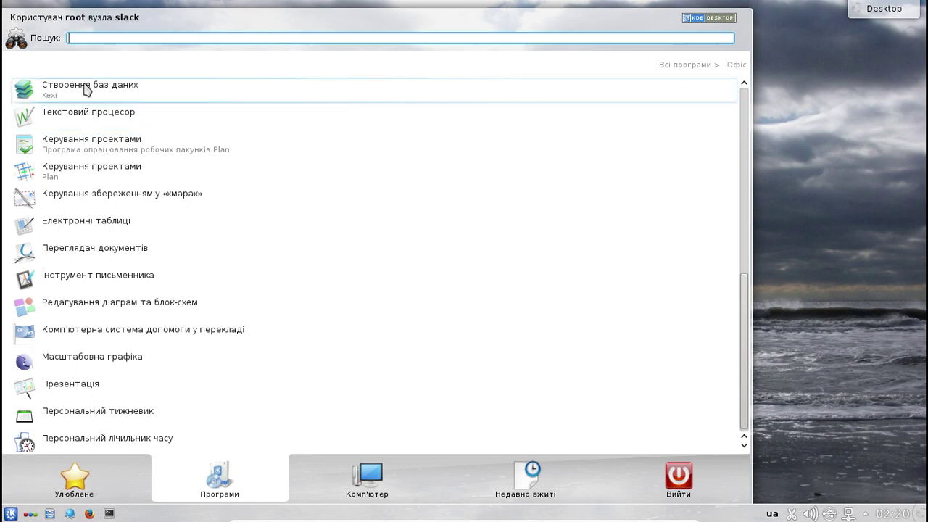
scroll(85, 81, "up", 1)
scroll(85, 85, "up", 5)
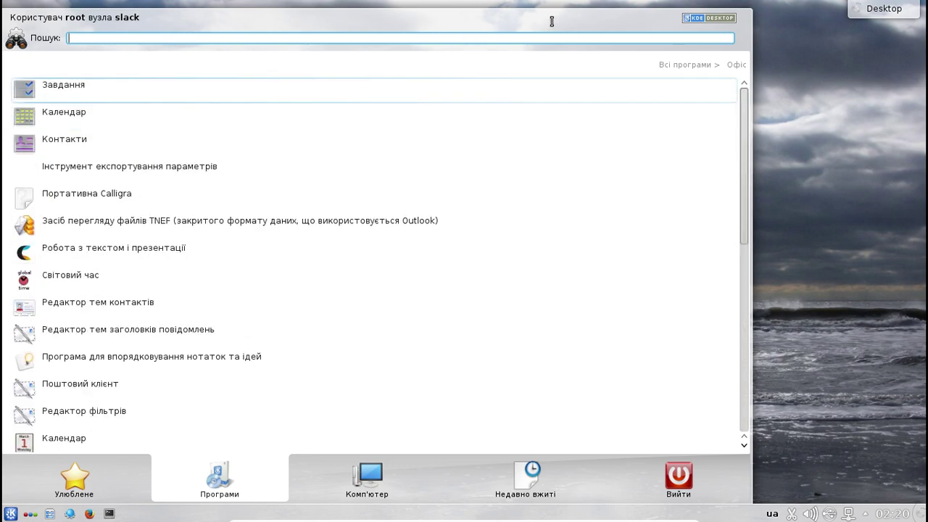
left_click(658, 66)
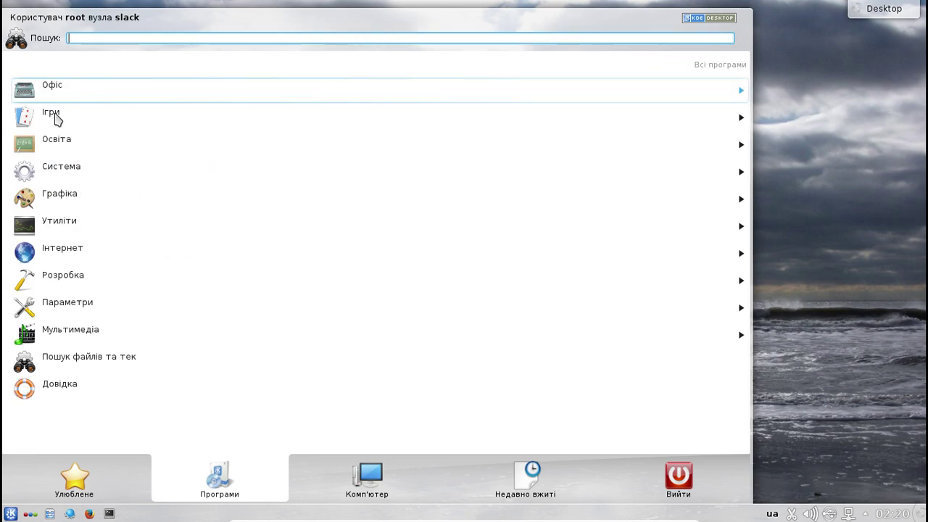
left_click(57, 121)
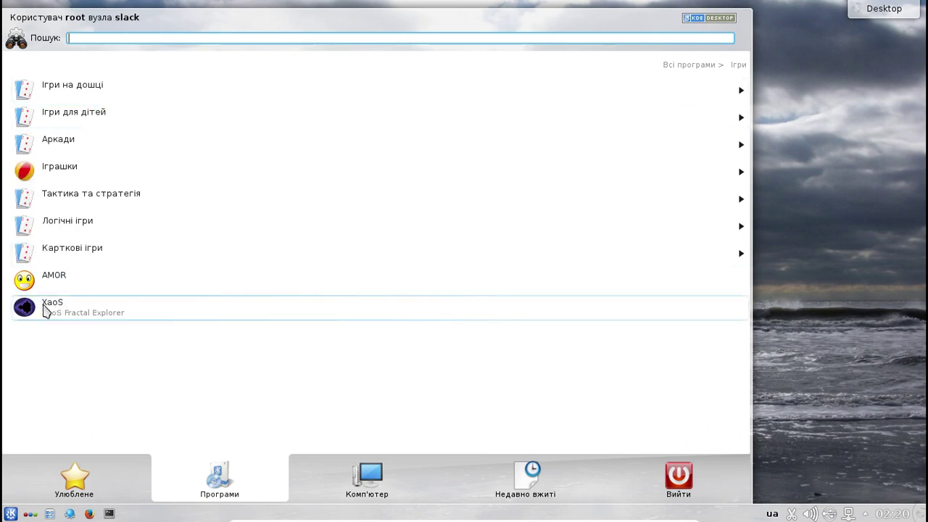
- Launch XaoS from the Games list and zoom into the Mandelbrot set near its neck
left_click(45, 310)
left_click_drag(211, 193, 231, 181)
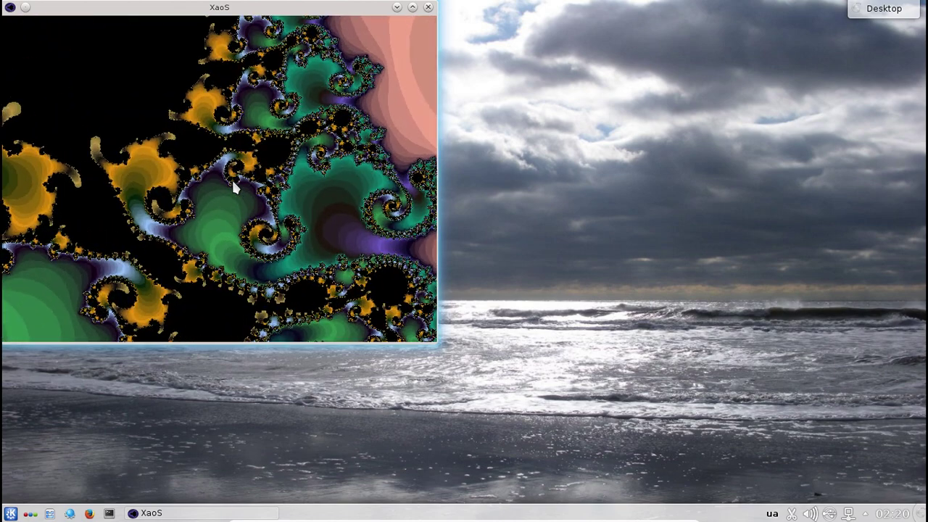
- Close XaoS and reopen Kickoff on the Програми › Ігри category
left_click(428, 7)
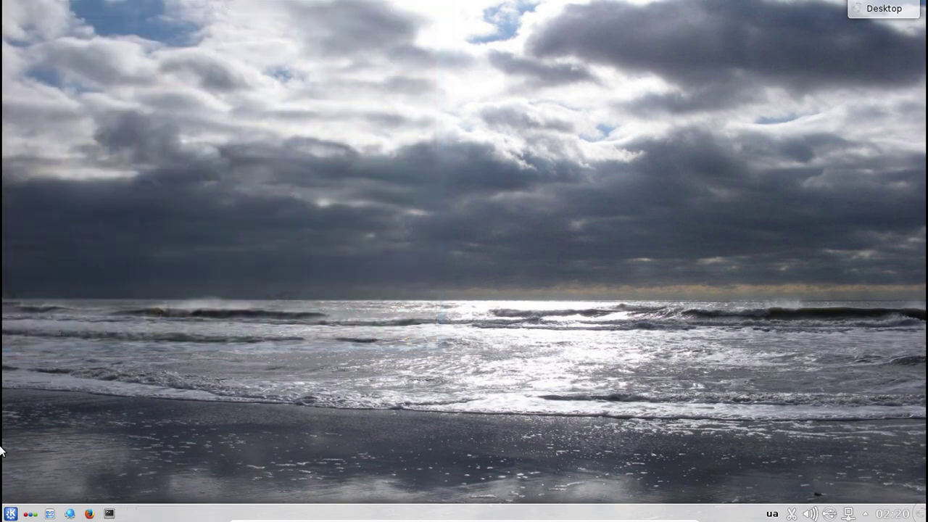
left_click(10, 513)
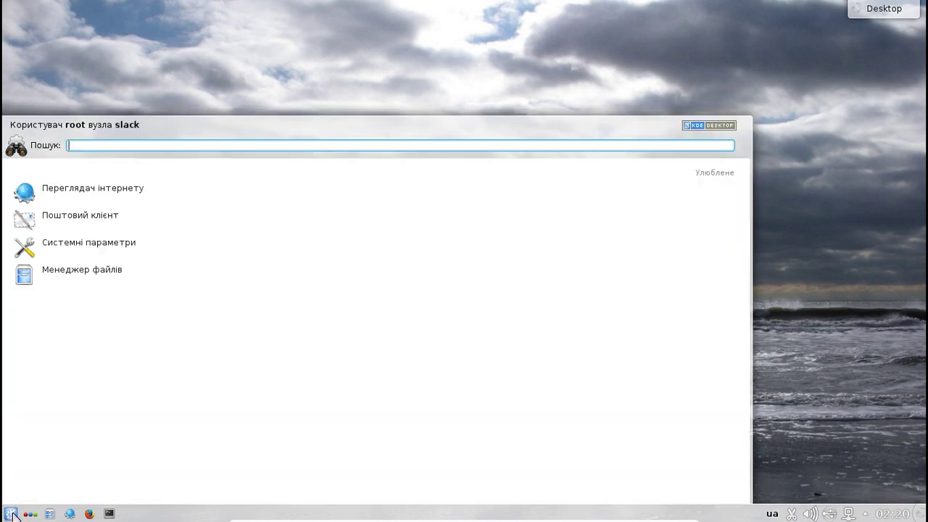
left_click(203, 466)
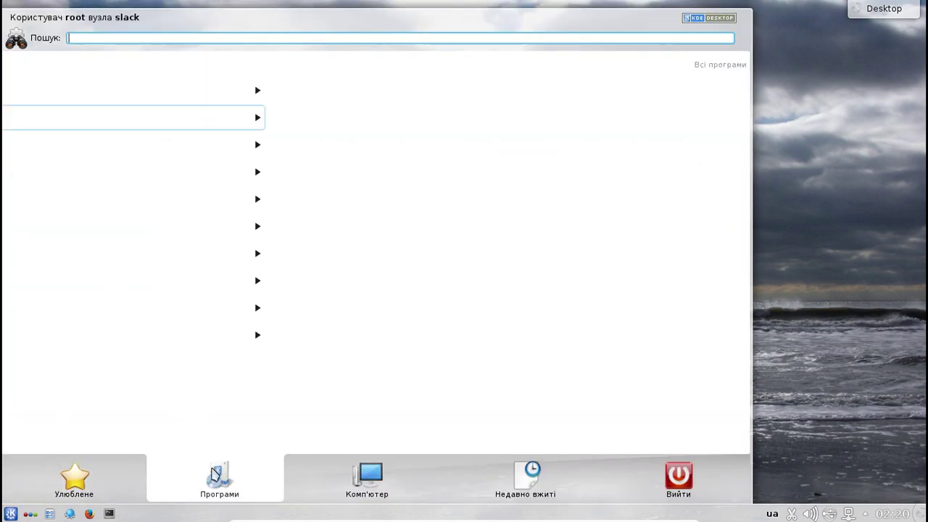
left_click(134, 114)
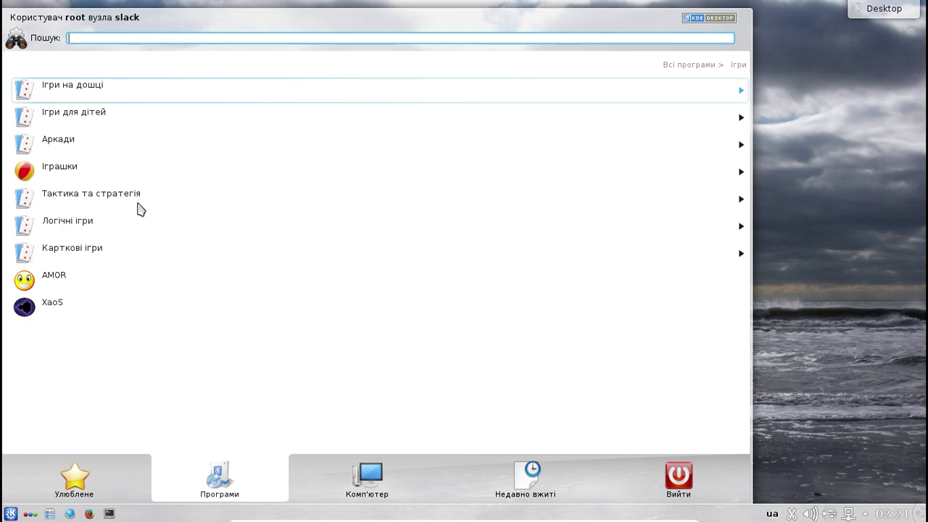
- Launch the AMOR screen creature, then quit it with Вийти from its context menu
left_click(139, 283)
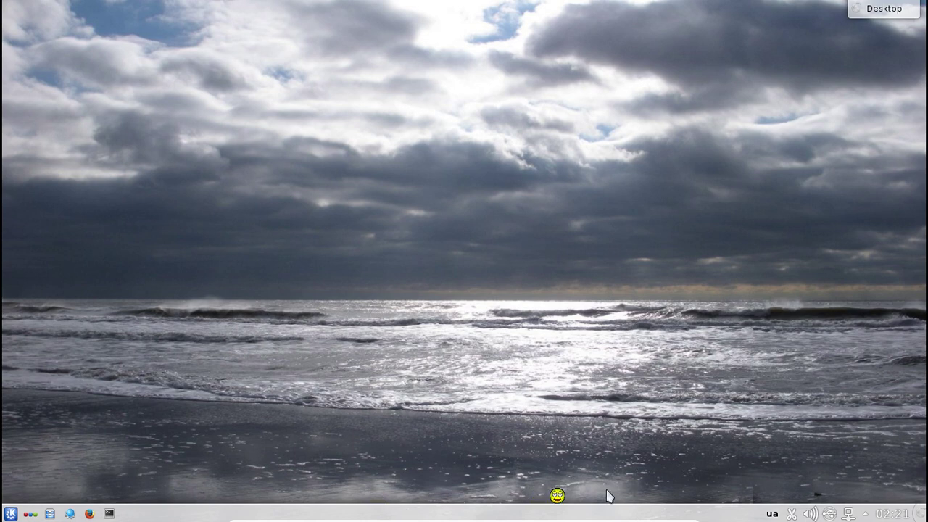
right_click(563, 503)
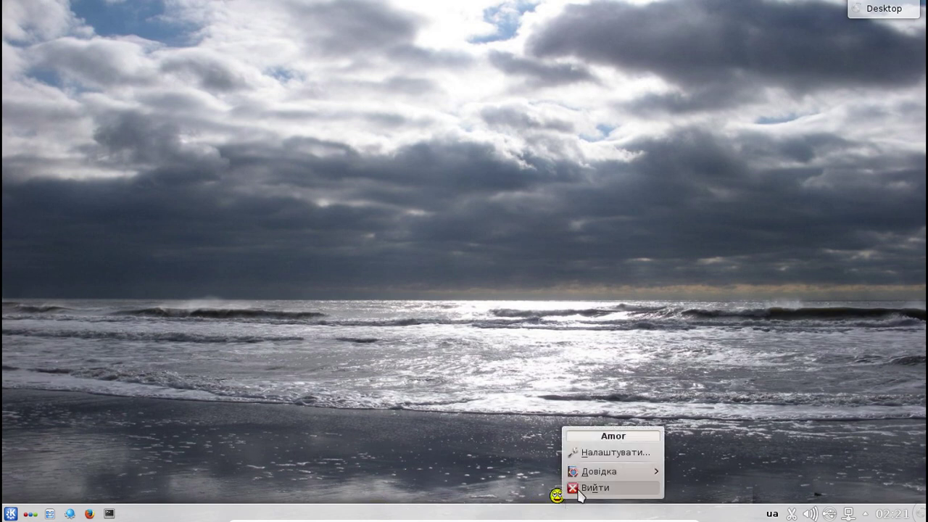
left_click(584, 487)
- Reopen Kickoff on the Програми › Ігри games category
left_click(10, 512)
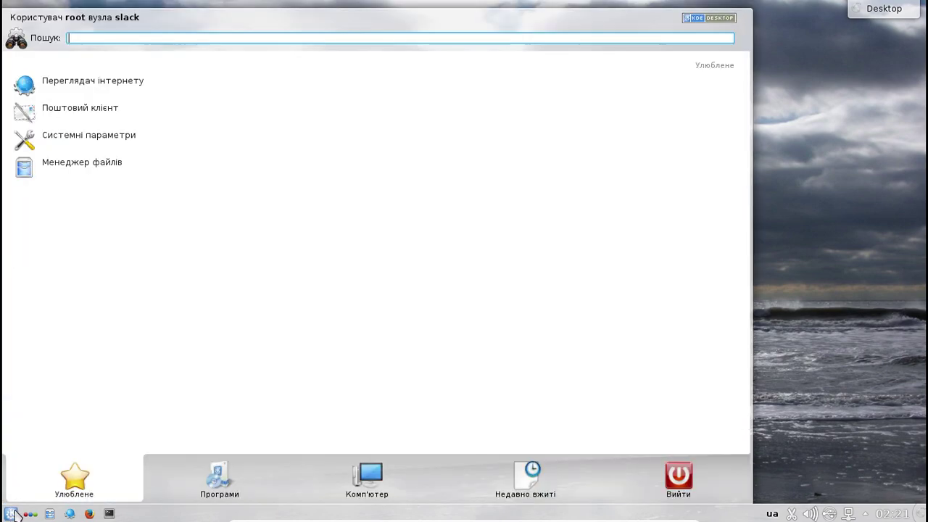
left_click(221, 492)
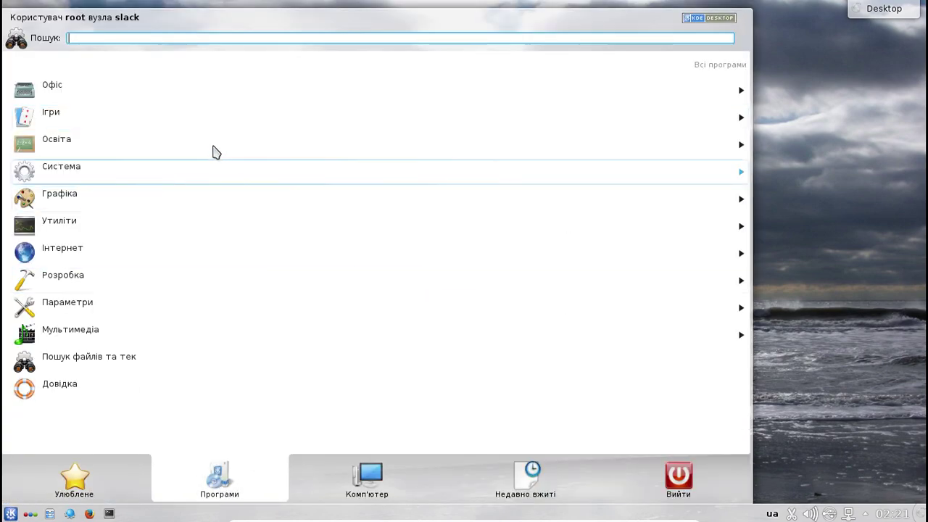
left_click(172, 120)
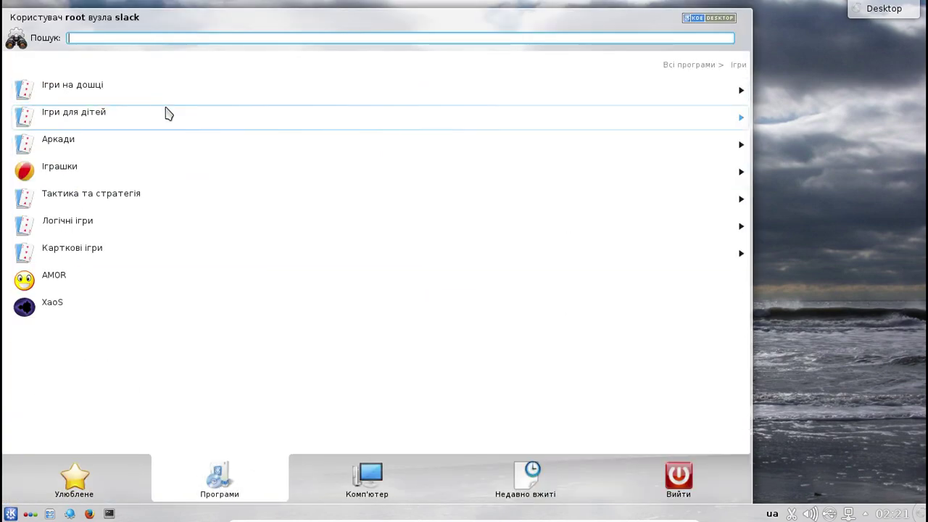
- Browse the Іграшки, Ігри на дошці, Ігри для дітей and Аркади groups, returning to Ігри each time
left_click(120, 179)
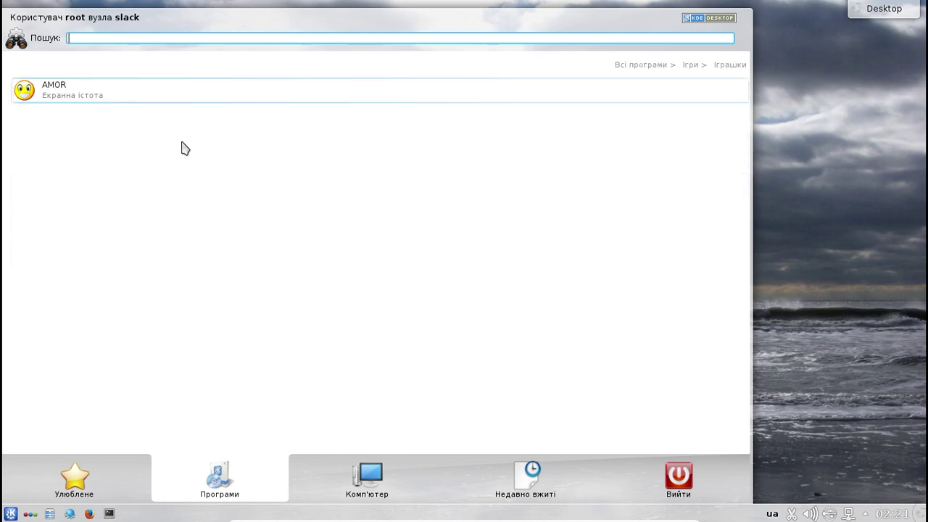
left_click(687, 67)
left_click(98, 88)
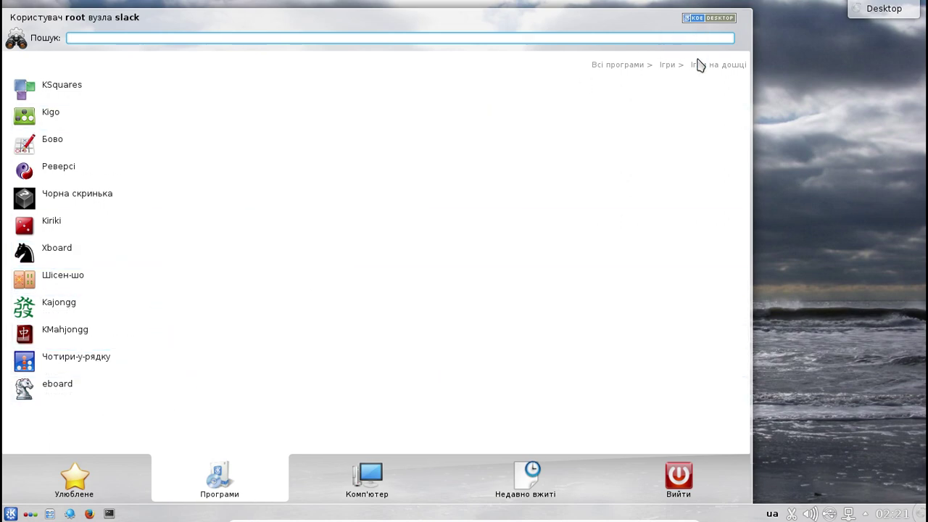
left_click(670, 66)
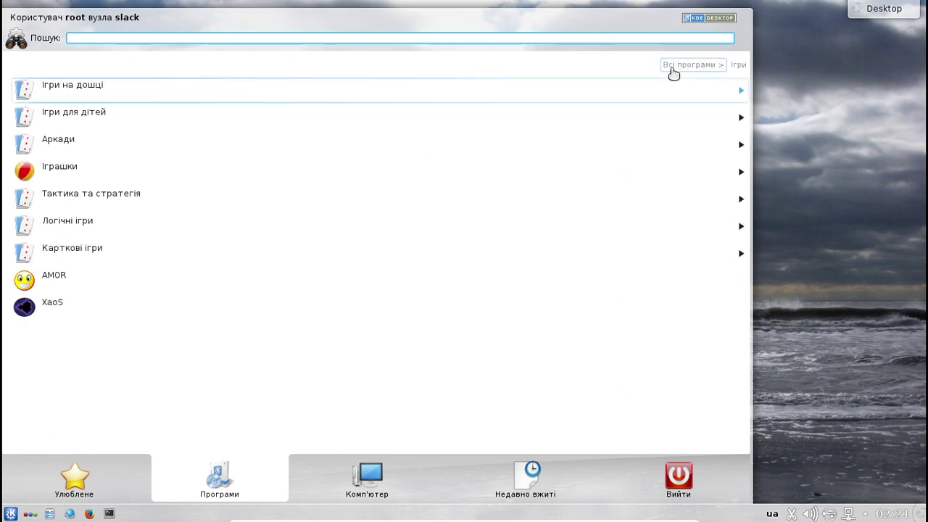
left_click(250, 123)
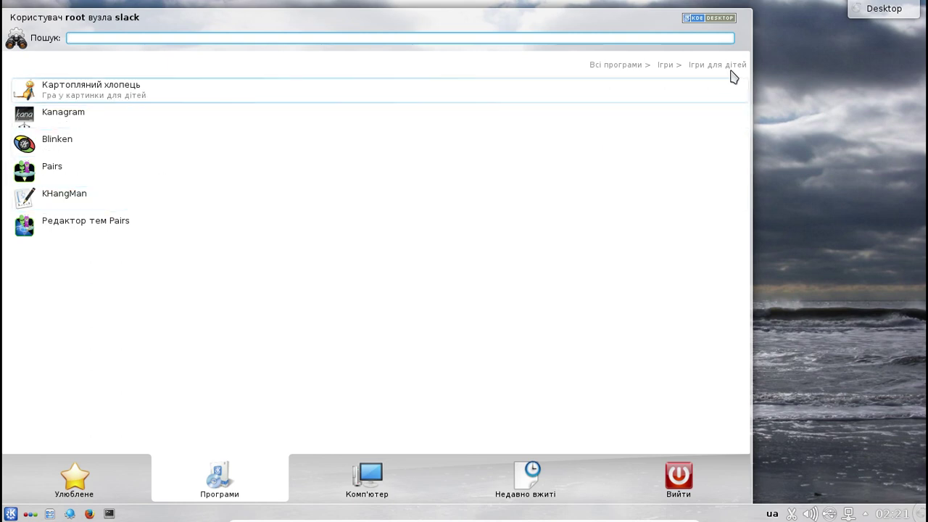
left_click(670, 65)
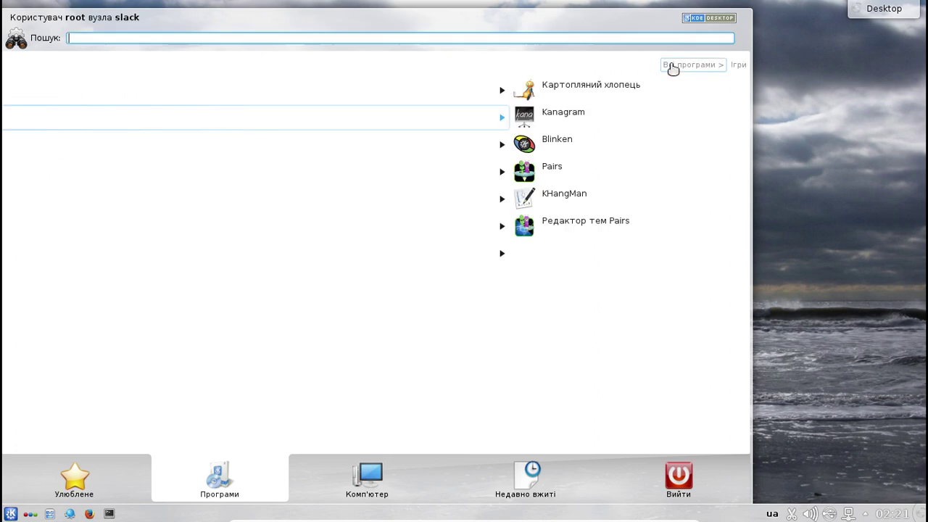
left_click(222, 156)
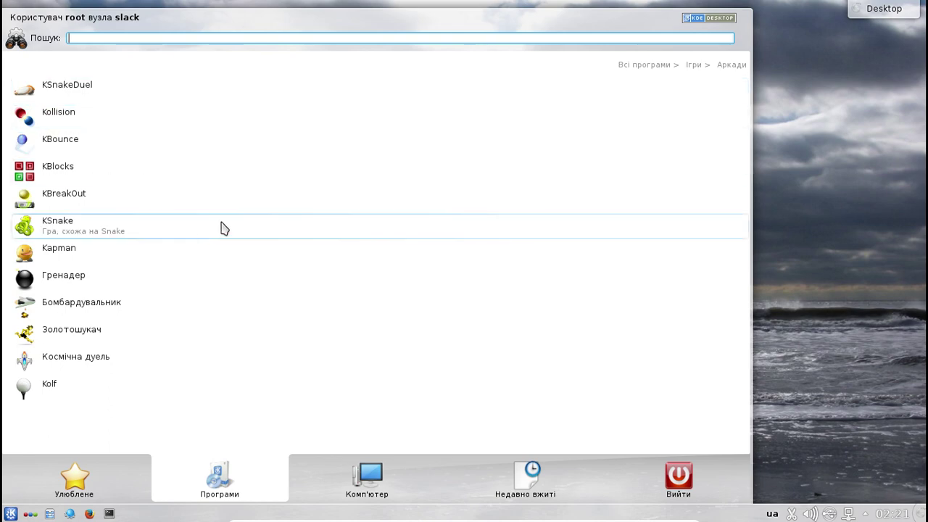
left_click(696, 66)
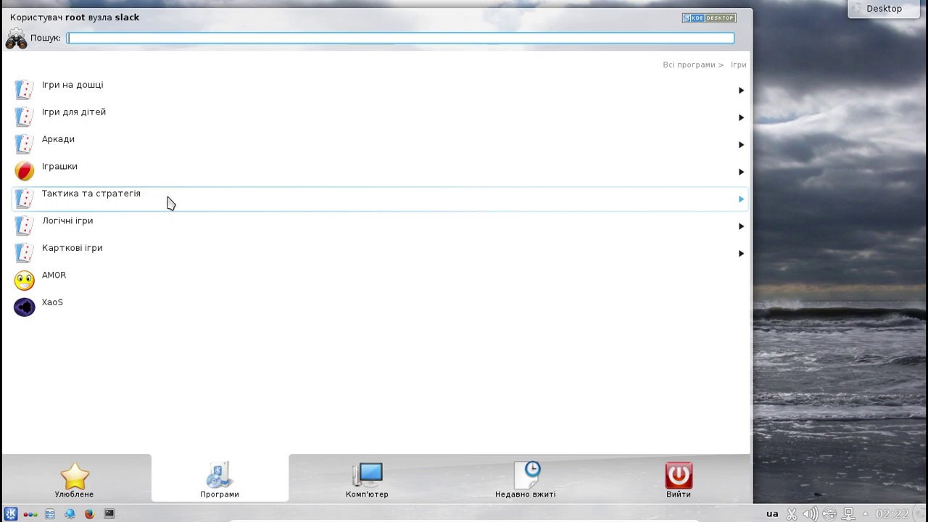
- Browse Тактика та стратегія, Логічні ігри and Карткові ігри, then go back to Всі програми
left_click(167, 207)
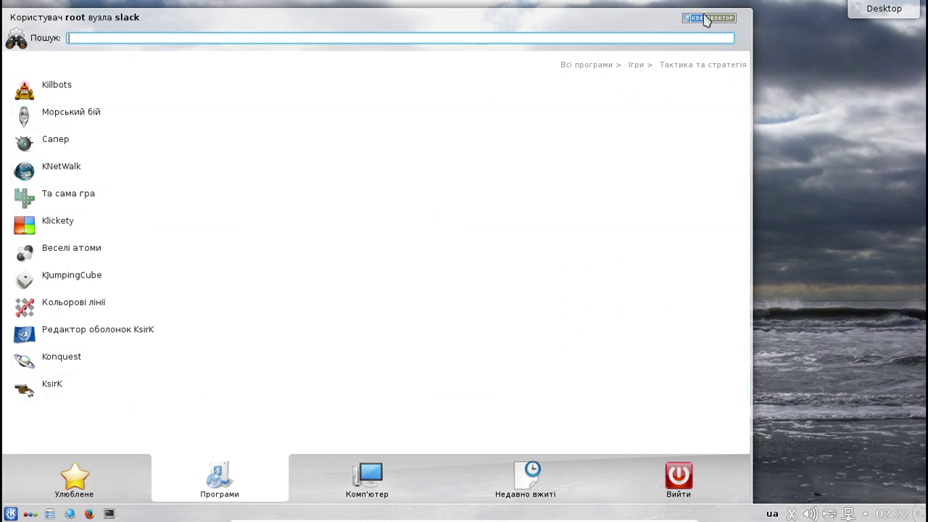
left_click(636, 65)
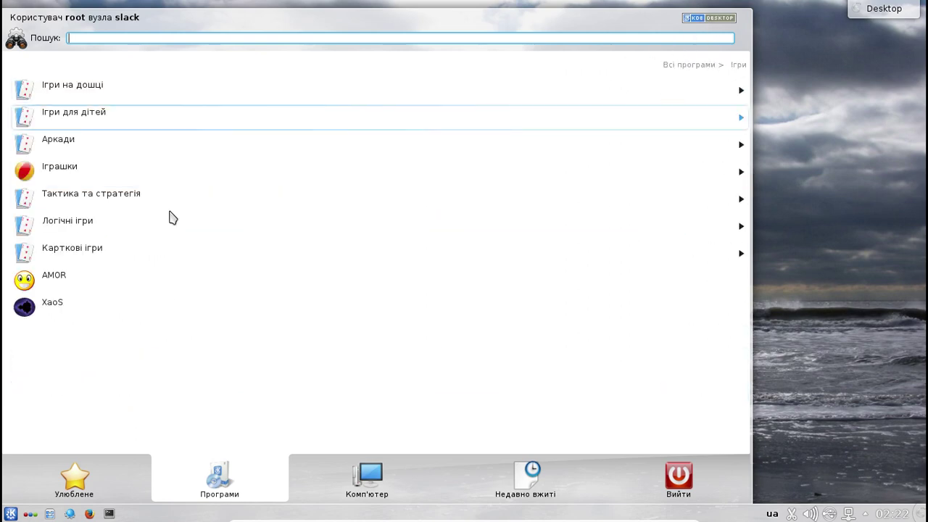
left_click(118, 225)
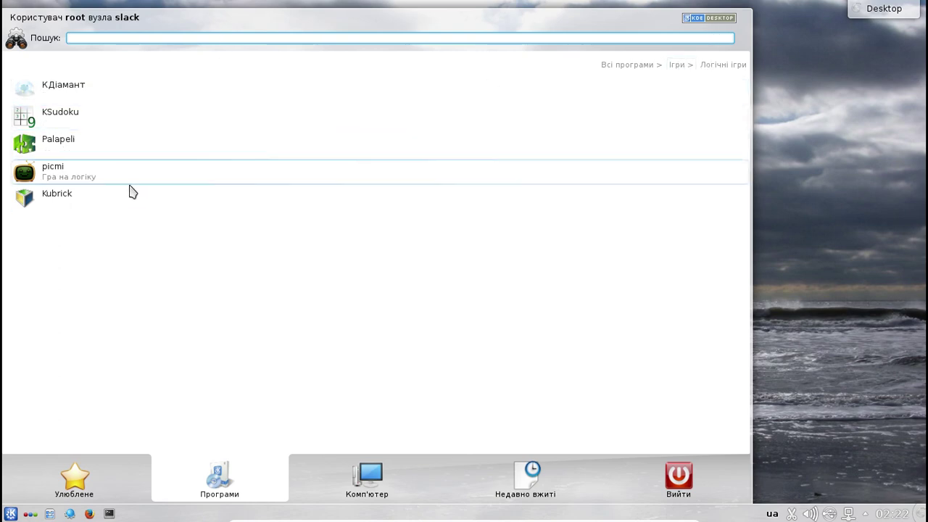
left_click(680, 65)
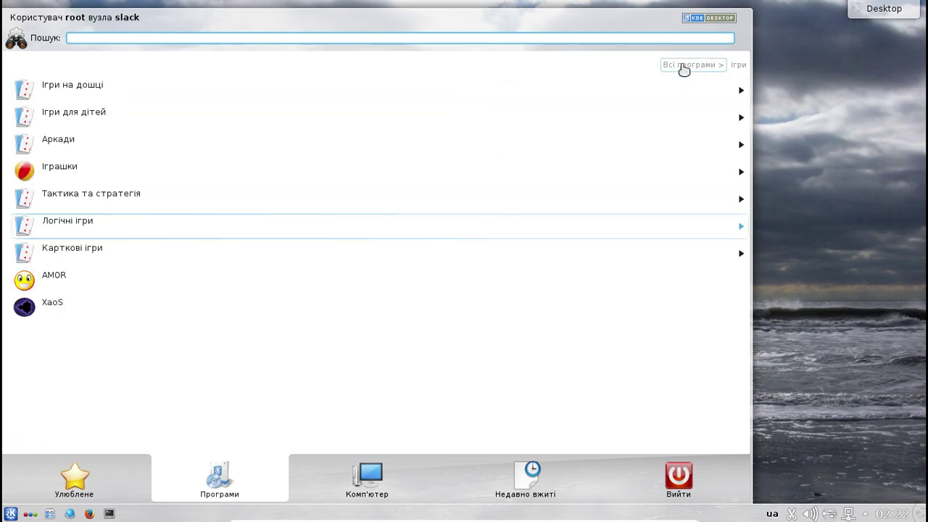
left_click(82, 252)
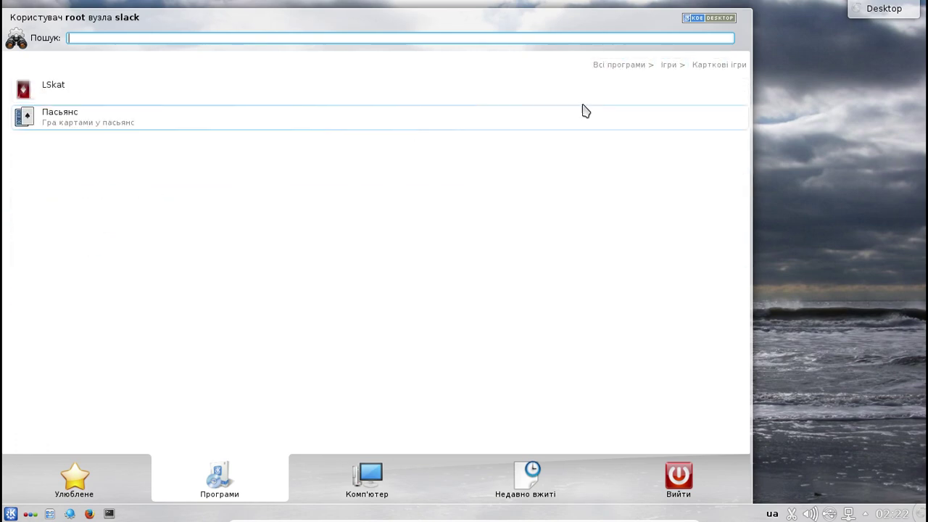
left_click(668, 67)
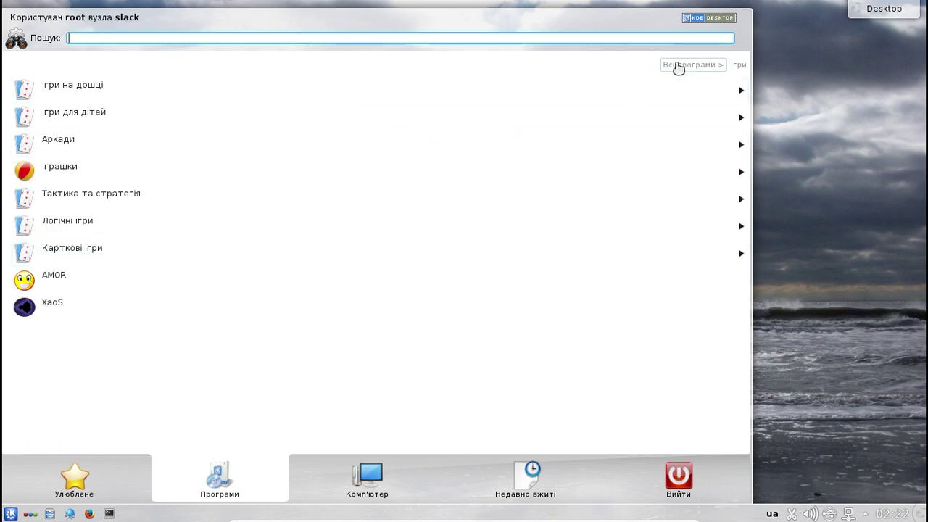
left_click(681, 69)
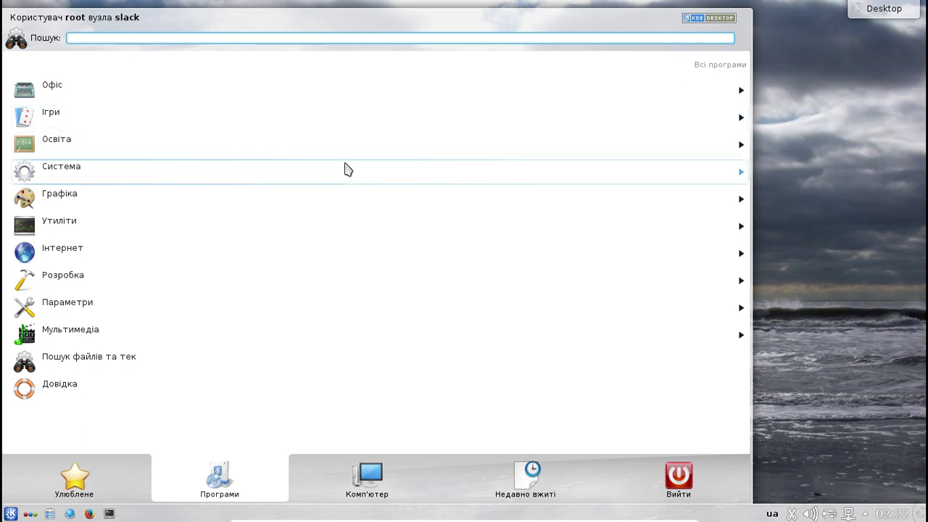
- Browse Освіта's Мови, Наука, Різне and Математика groups, then go back to Всі програми
left_click(338, 154)
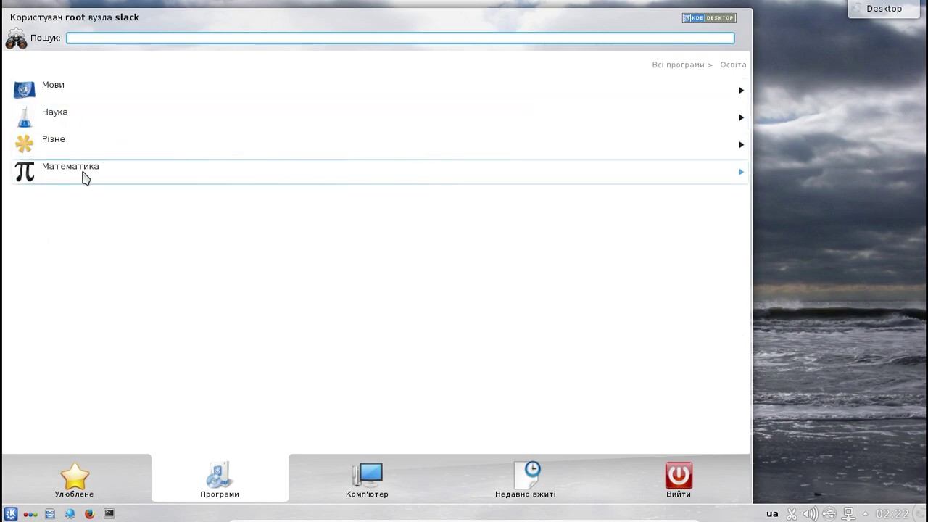
left_click(164, 91)
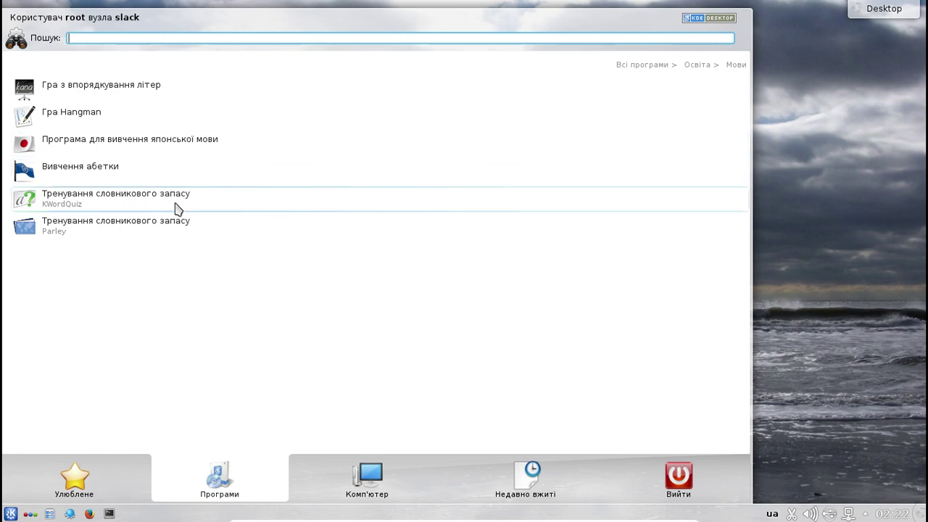
left_click(700, 65)
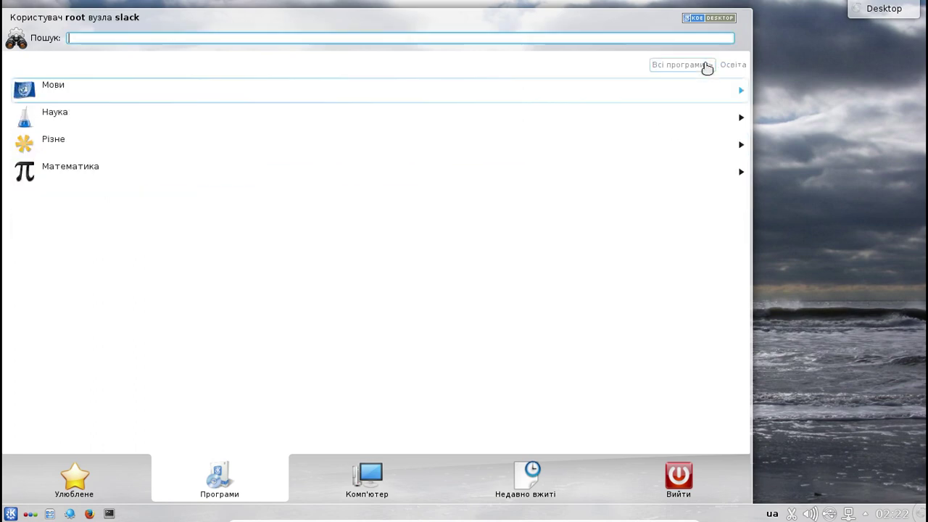
left_click(87, 118)
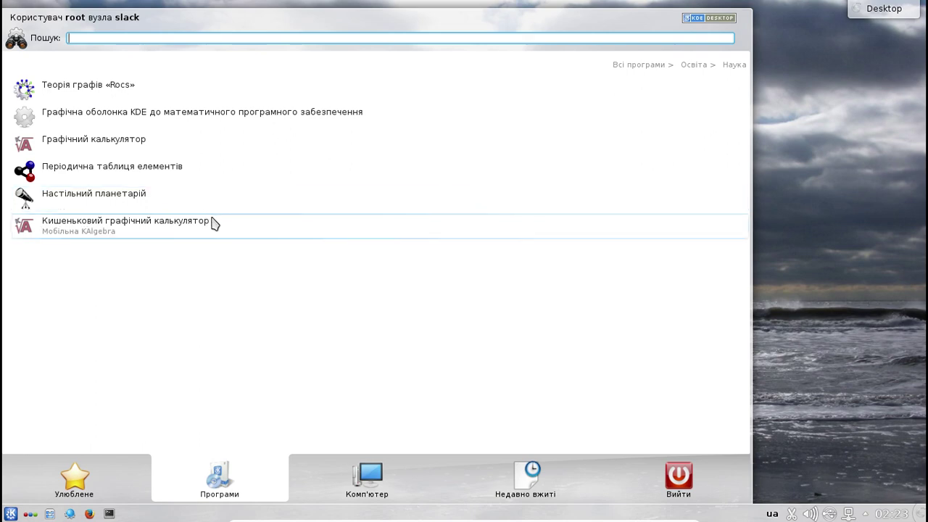
left_click(695, 65)
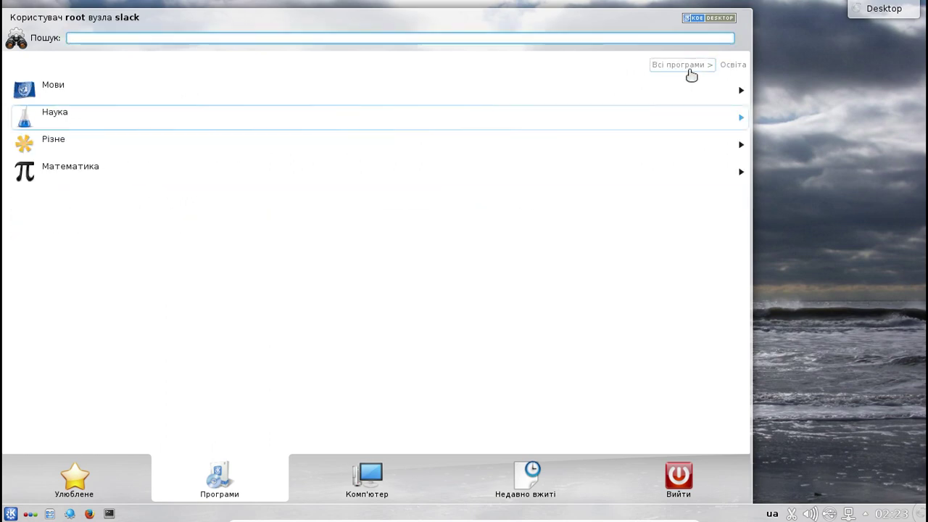
left_click(116, 148)
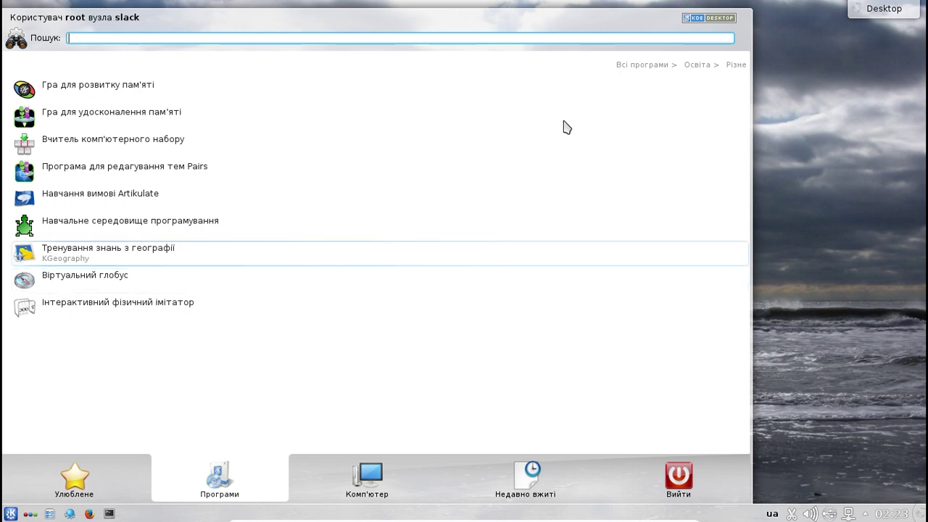
left_click(698, 66)
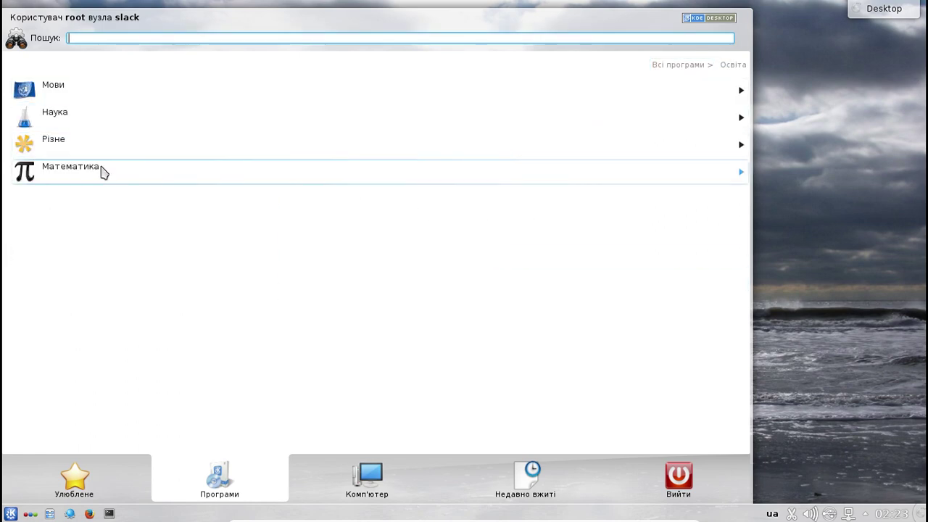
left_click(102, 172)
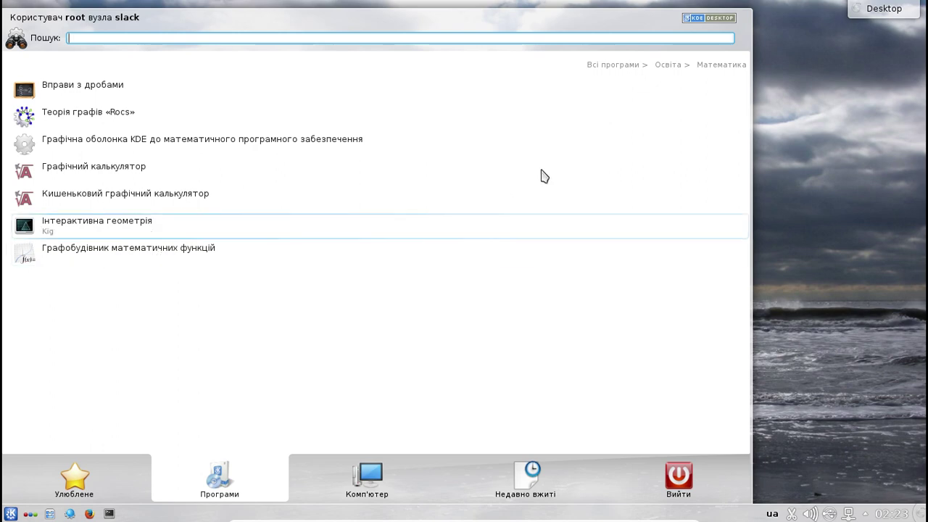
left_click(612, 66)
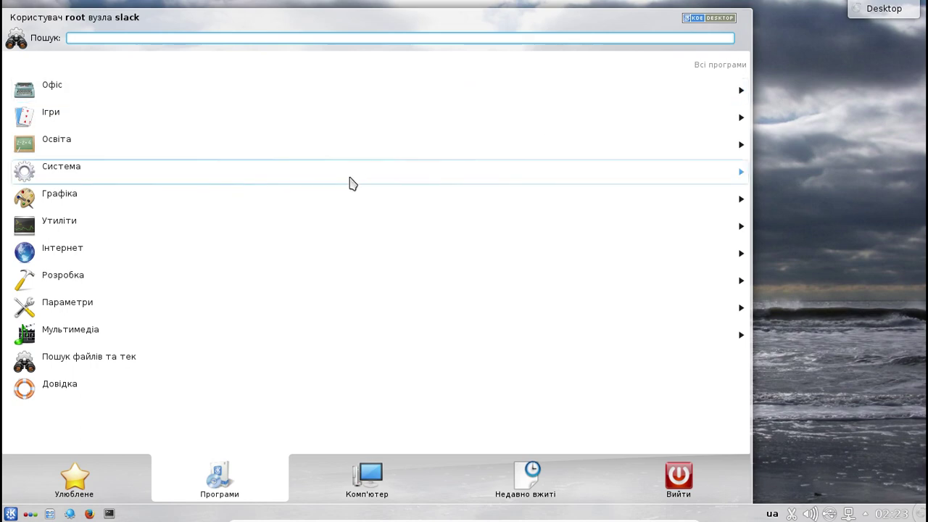
- Launch Монітор системи (KSysGuard) from the Система category
left_click(349, 183)
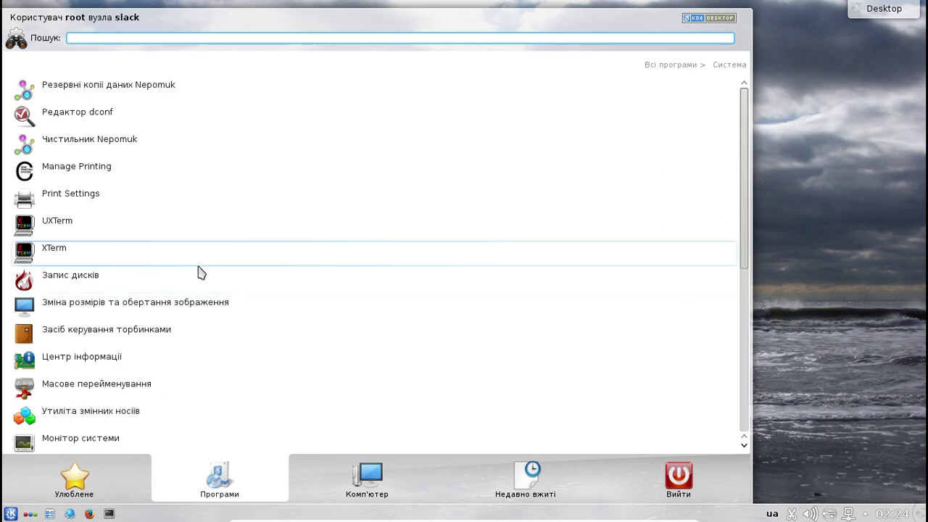
scroll(201, 271, "down", 2)
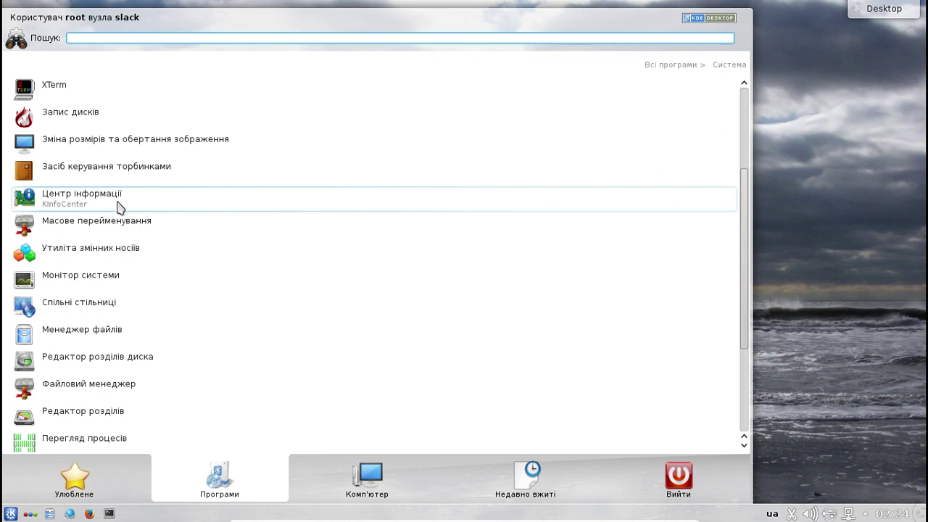
left_click(138, 279)
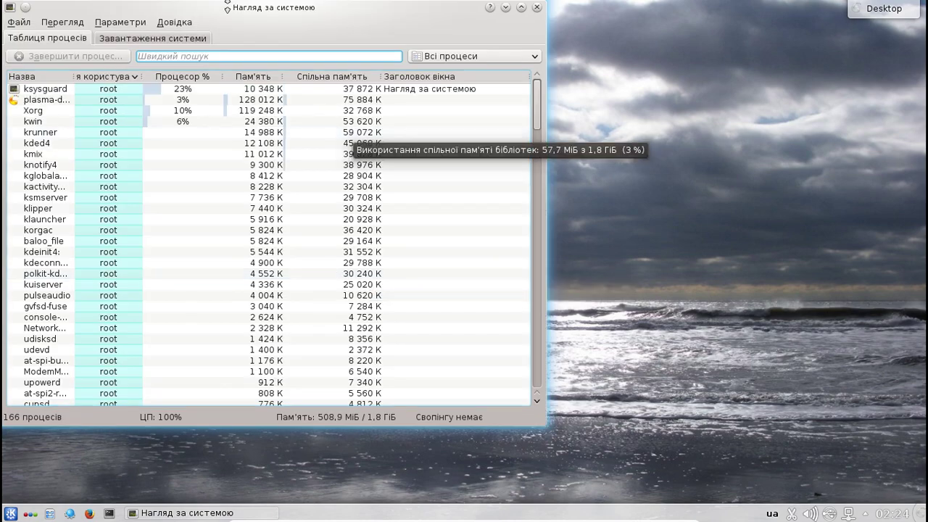
- Show KSysGuard's Завантаження системи tab with CPU, memory and network history graphs
left_click(135, 39)
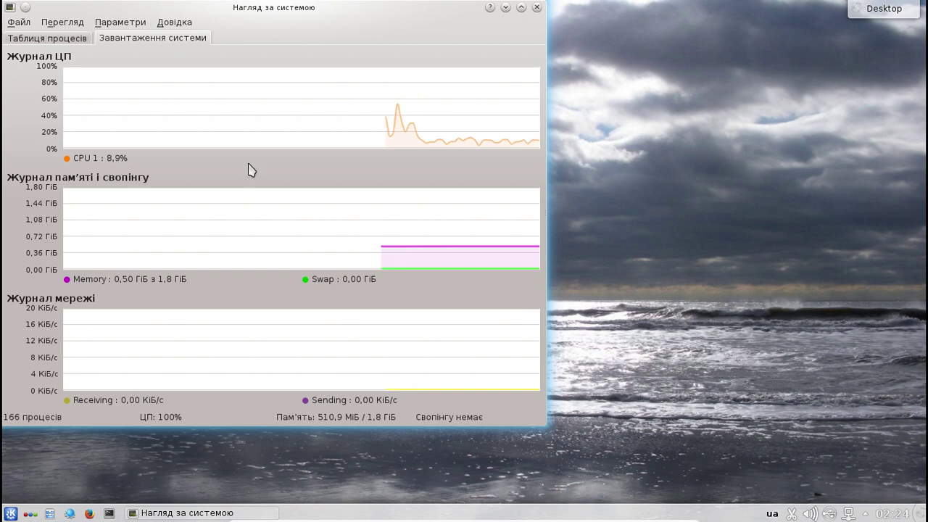
- Close KSysGuard and reopen Kickoff on the Система programs list, scrolled down
left_click(538, 9)
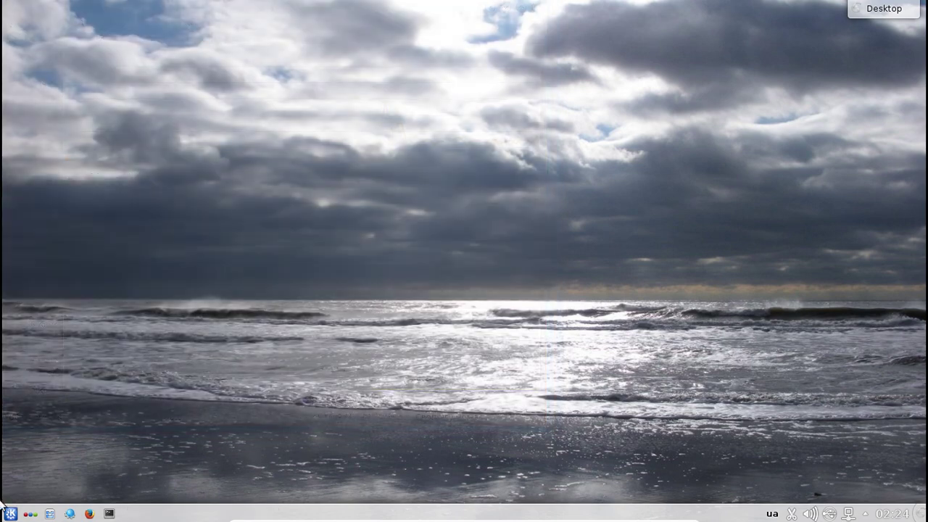
left_click(10, 513)
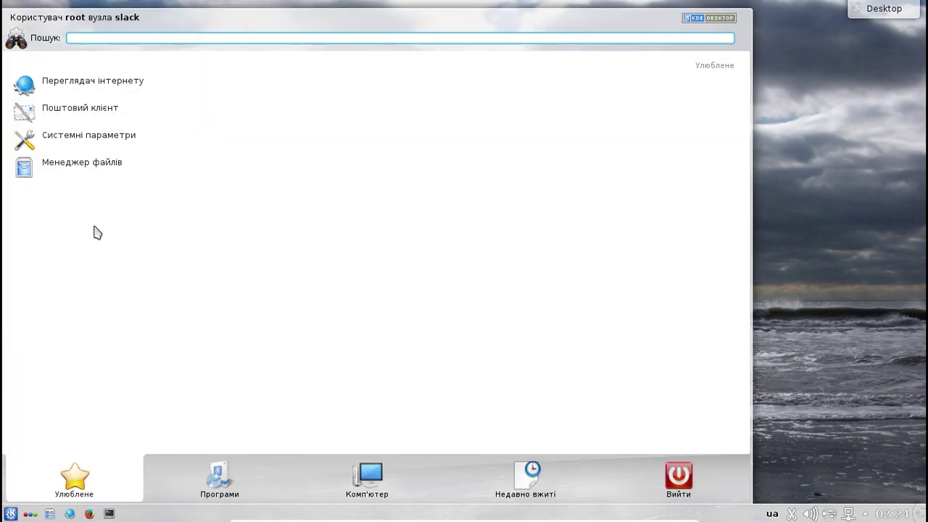
left_click(217, 483)
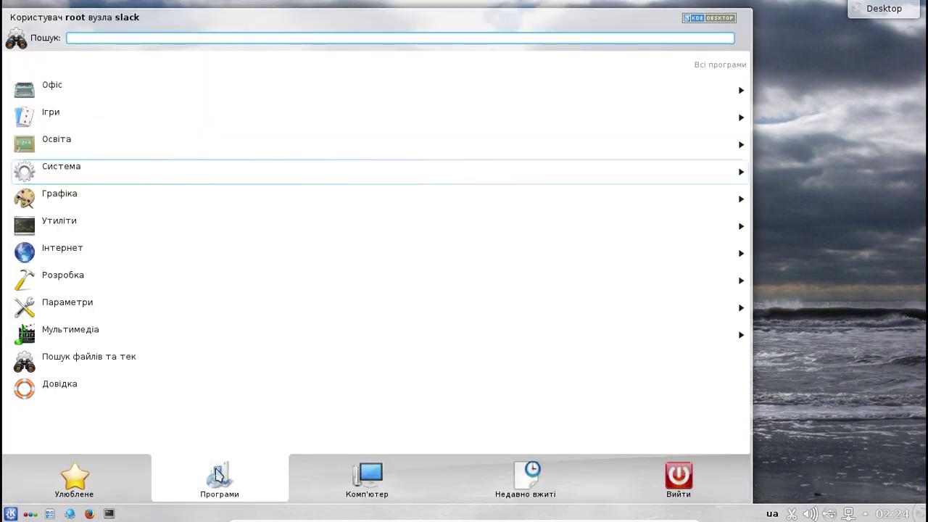
left_click(172, 177)
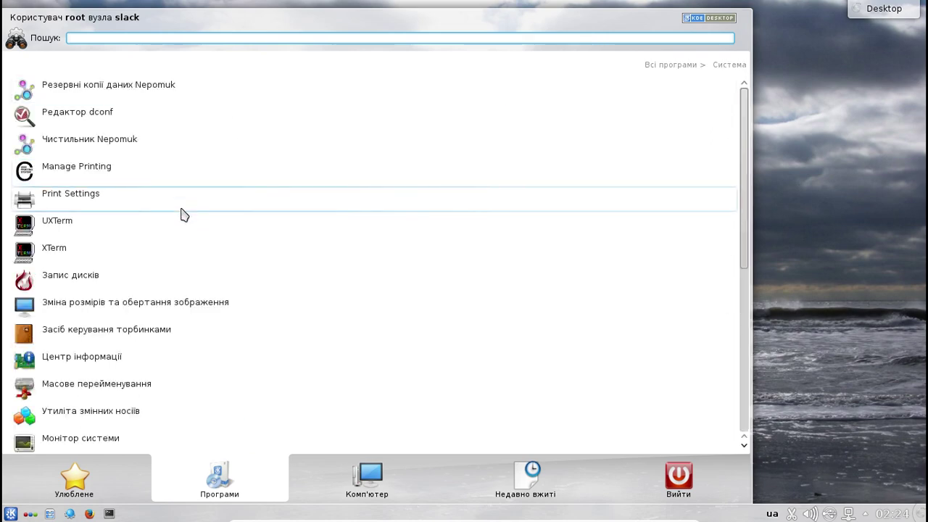
scroll(184, 214, "down", 3)
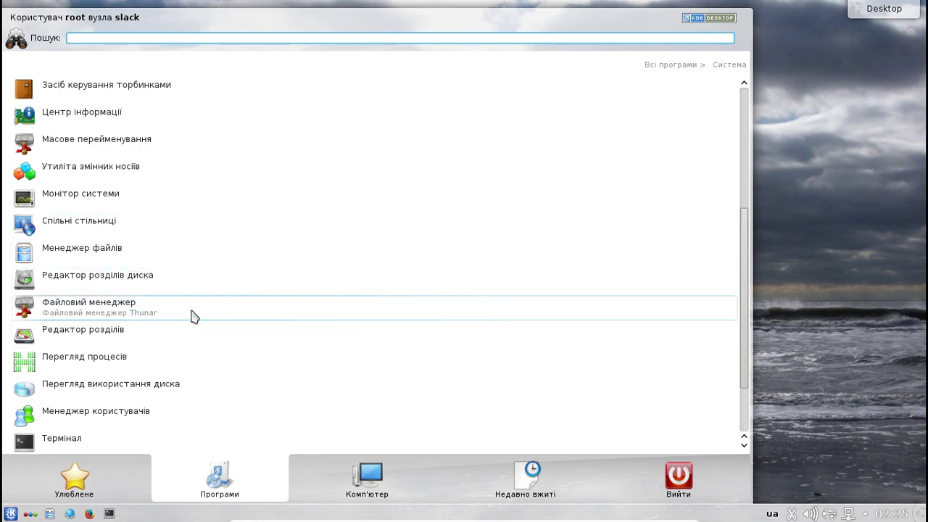
- Launch GParted and queue formatting /dev/sda1 as linux-swap
left_click(78, 337)
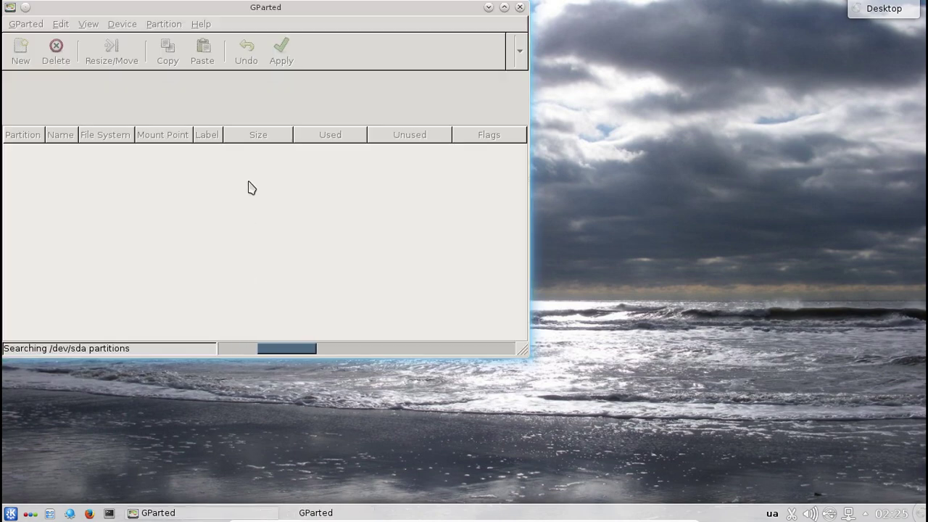
left_click_drag(307, 7, 388, 21)
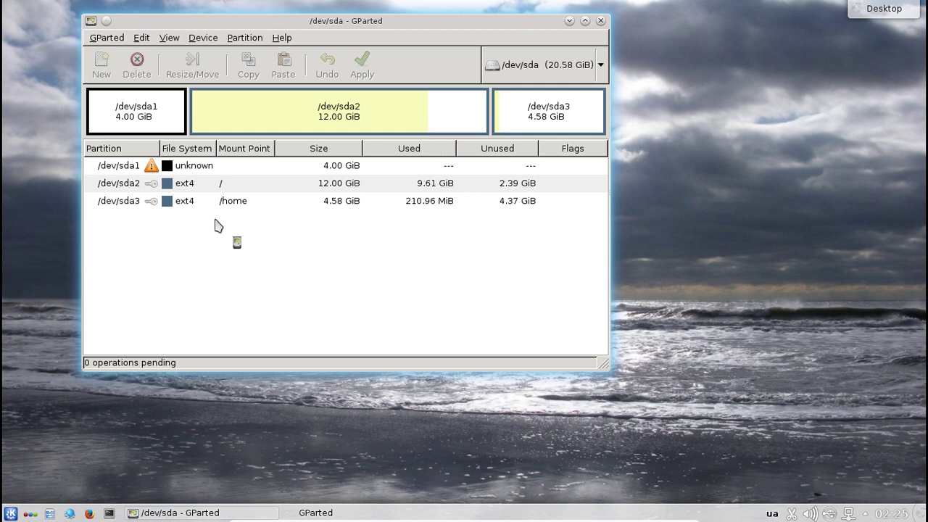
left_click(208, 168)
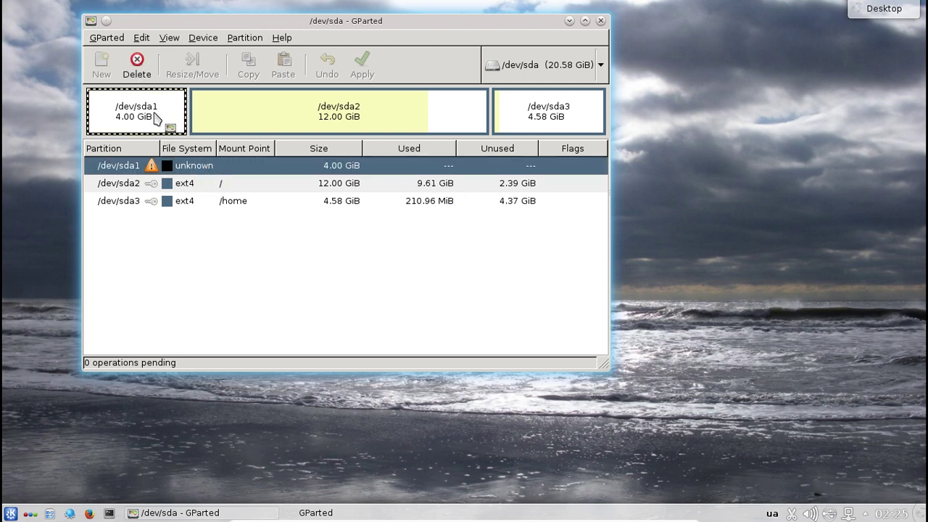
right_click(258, 171)
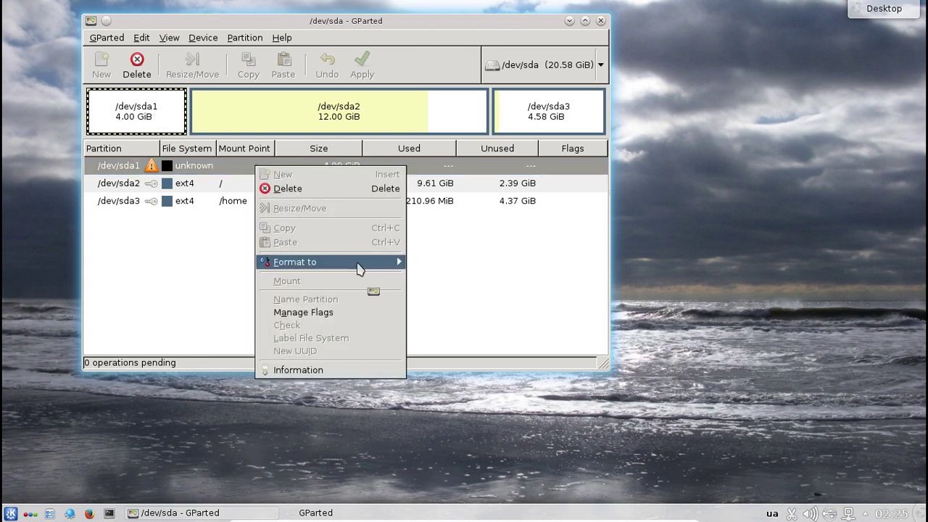
mouse_move(359, 268)
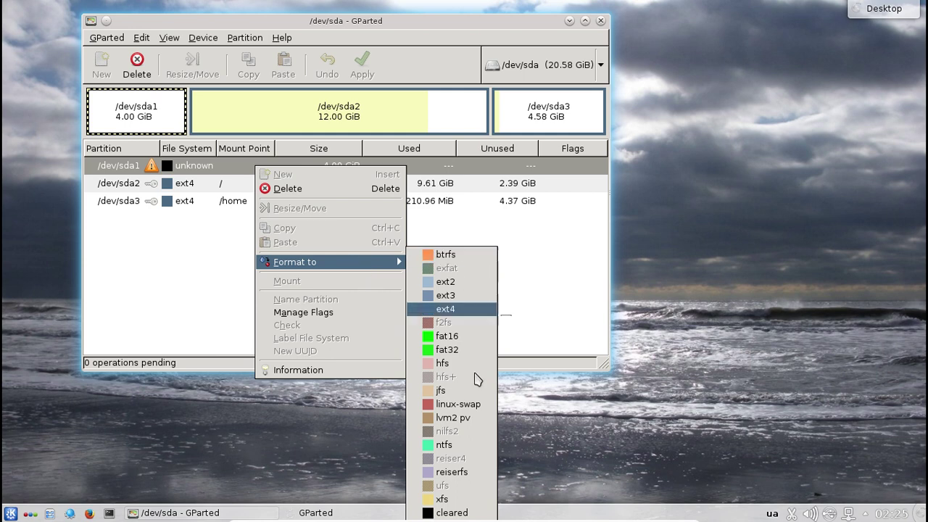
left_click(480, 404)
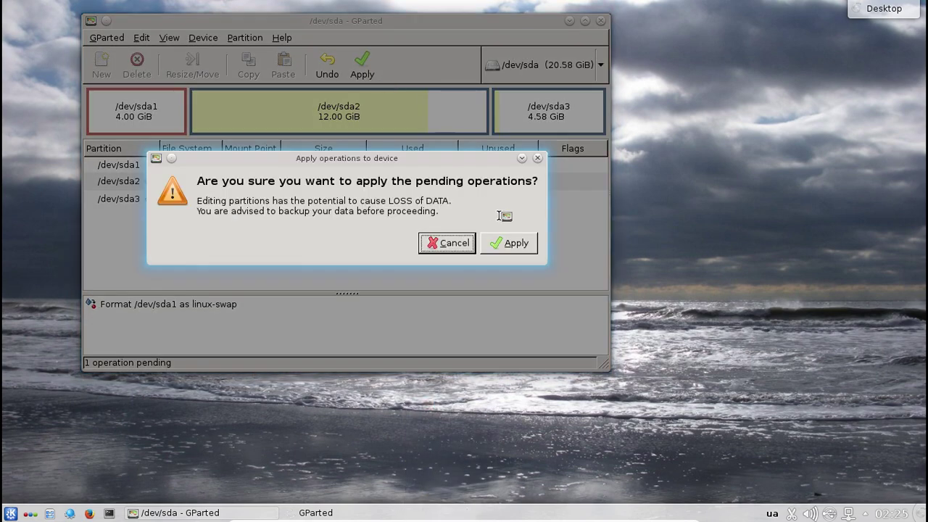
- Apply the pending format operation, dismiss the report and close GParted
left_click(514, 246)
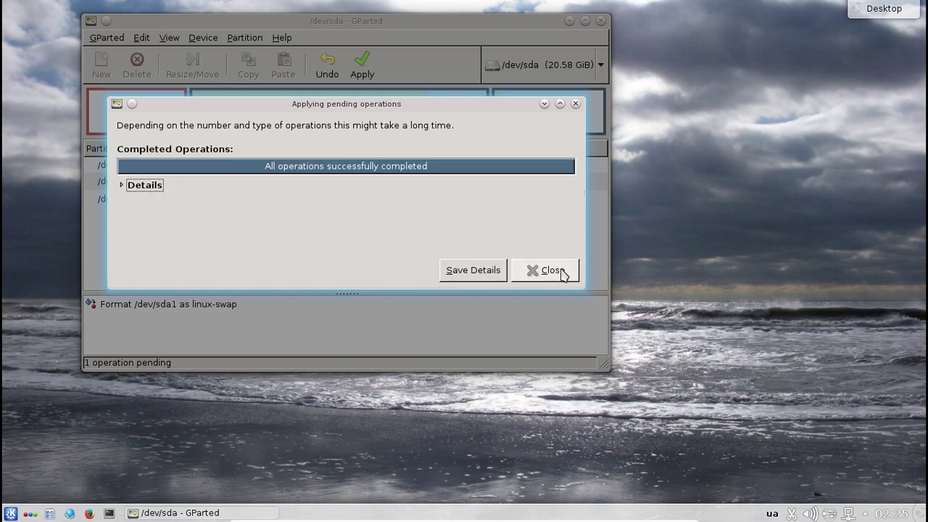
left_click(549, 271)
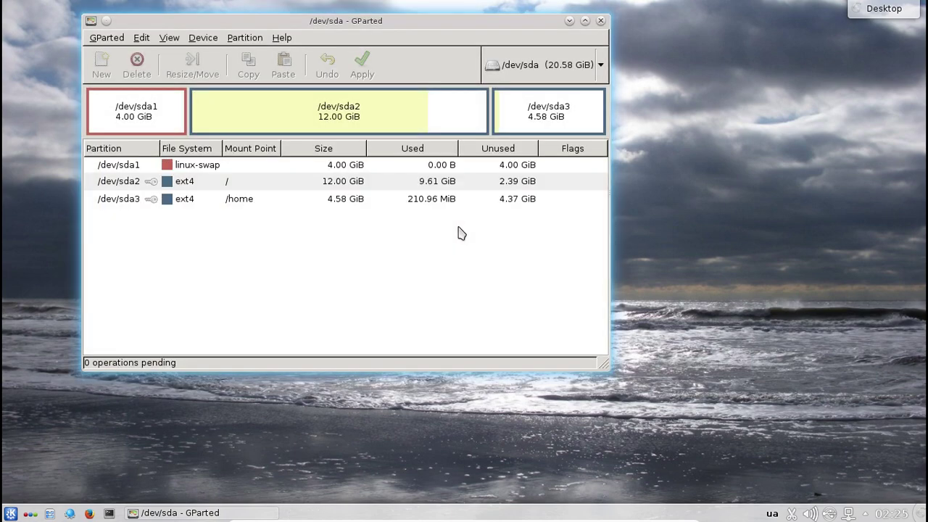
left_click(601, 21)
- Launch Системні параметри from Kickoff favourites, close its window, and reopen Kickoff
left_click(10, 513)
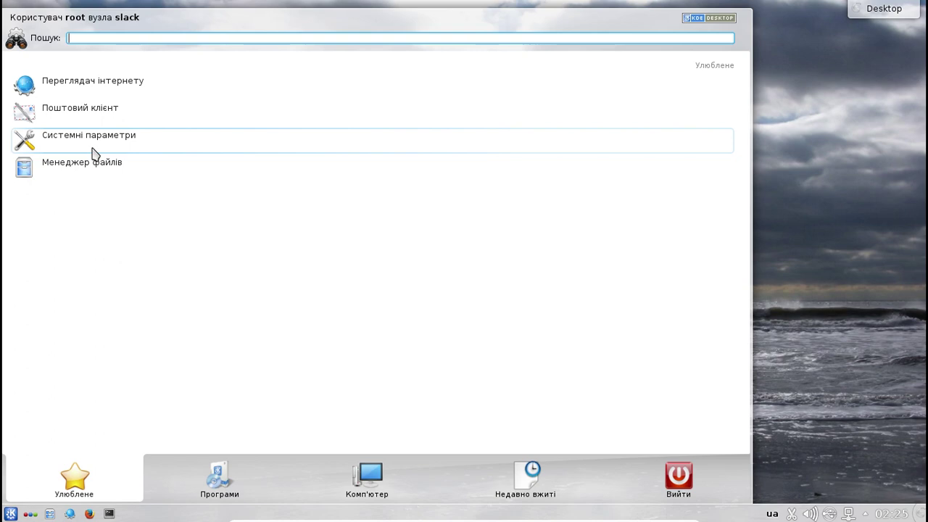
left_click(94, 148)
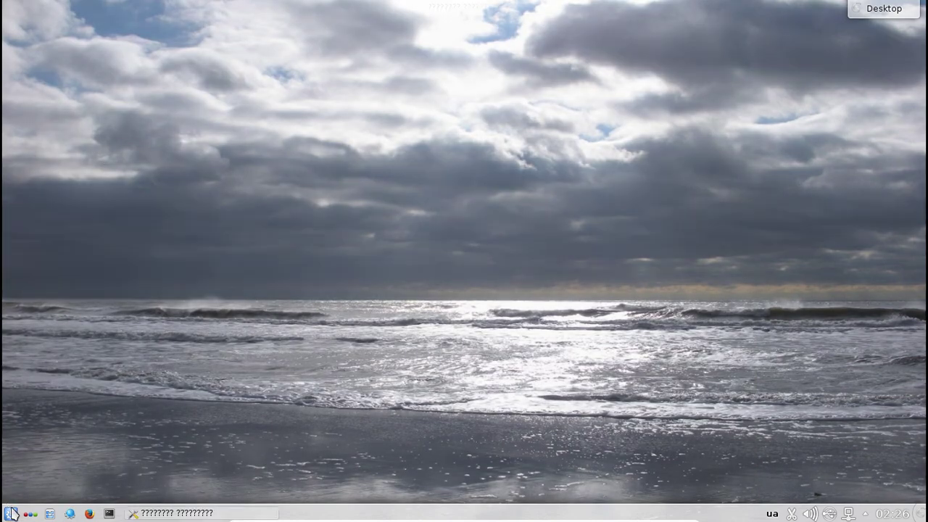
left_click(11, 514)
left_click(222, 478)
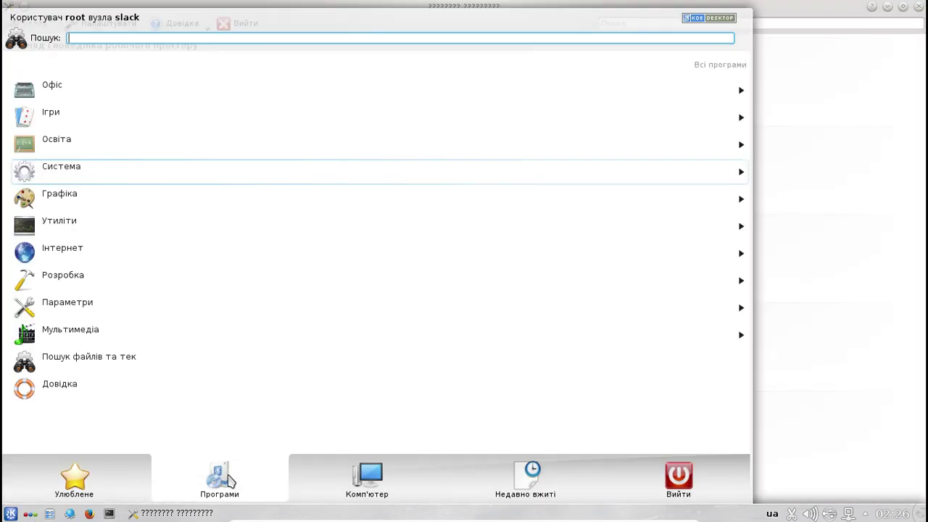
left_click(200, 513)
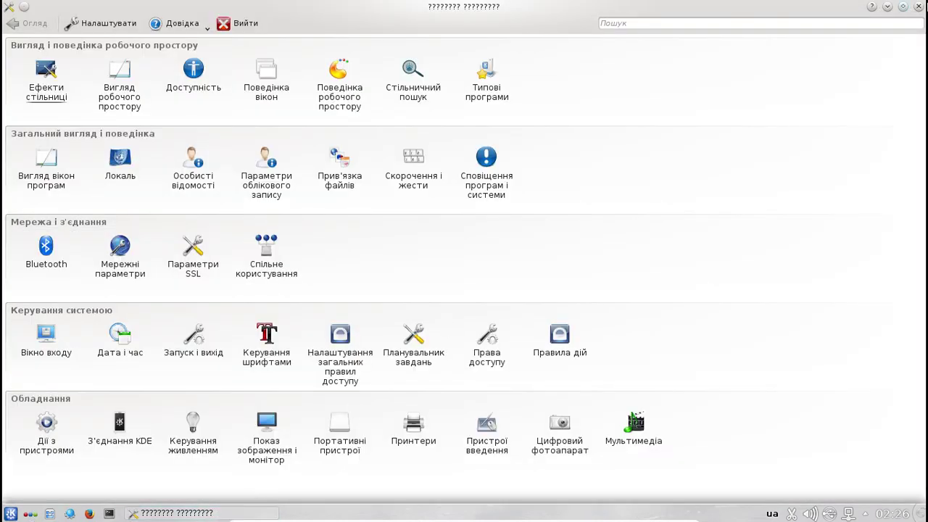
left_click(918, 6)
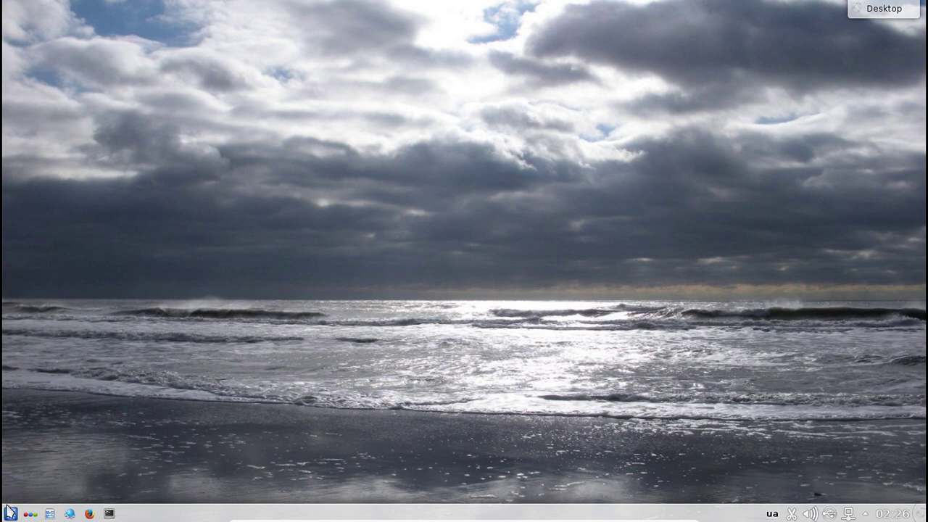
left_click(11, 513)
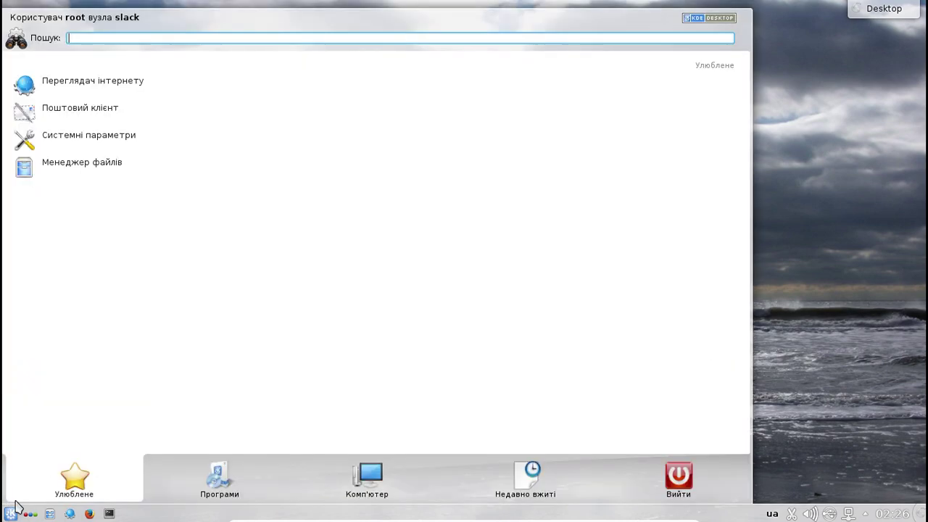
- Browse the Система programs (KSysGuard, Htop, KSystemLog), then return to Всі програми
left_click(248, 490)
left_click_drag(210, 172, 174, 178)
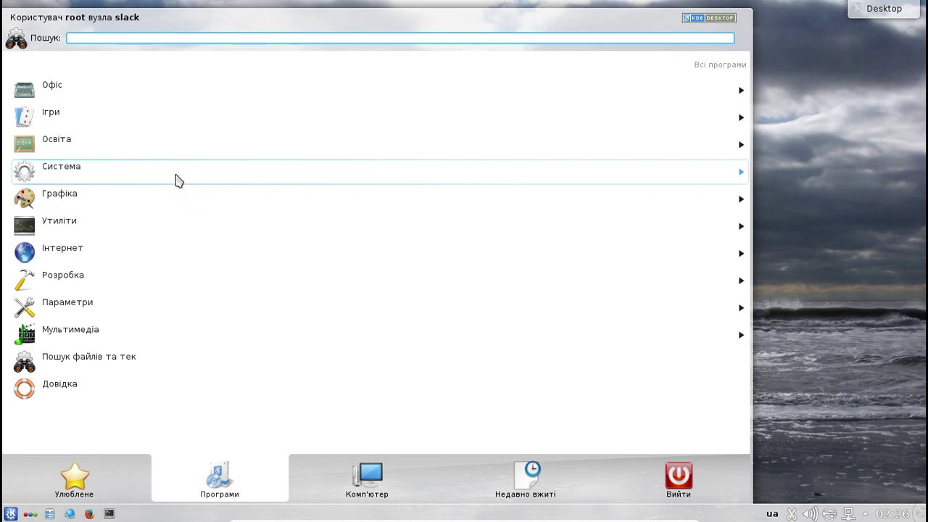
left_click(179, 179)
scroll(195, 212, "down", 5)
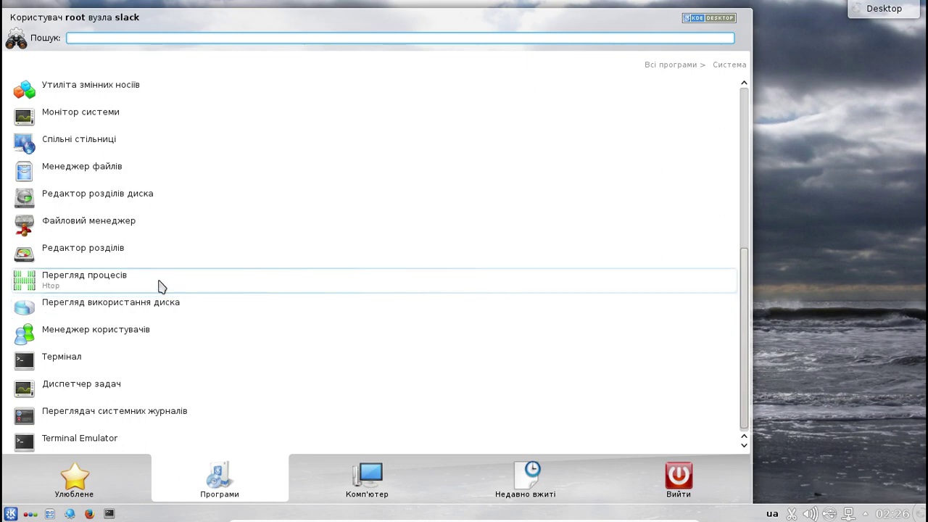
scroll(196, 348, "down", 1)
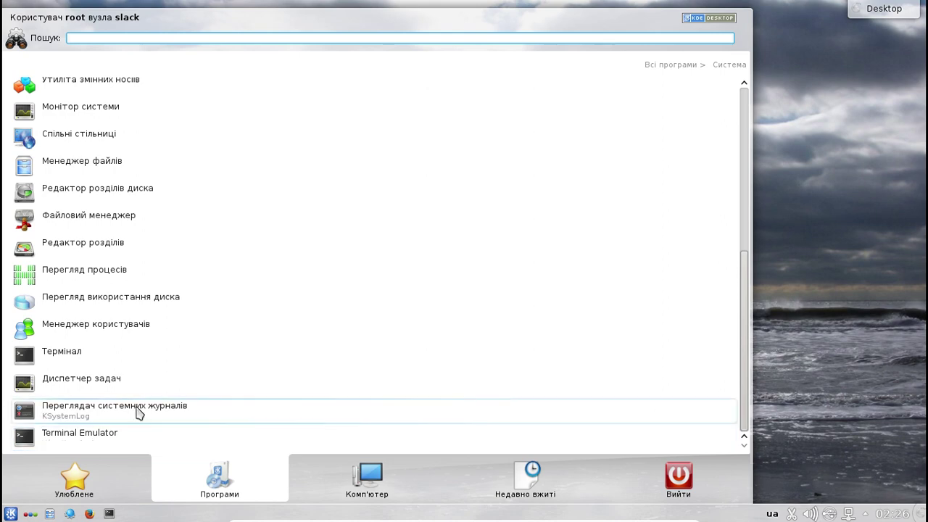
mouse_move(131, 479)
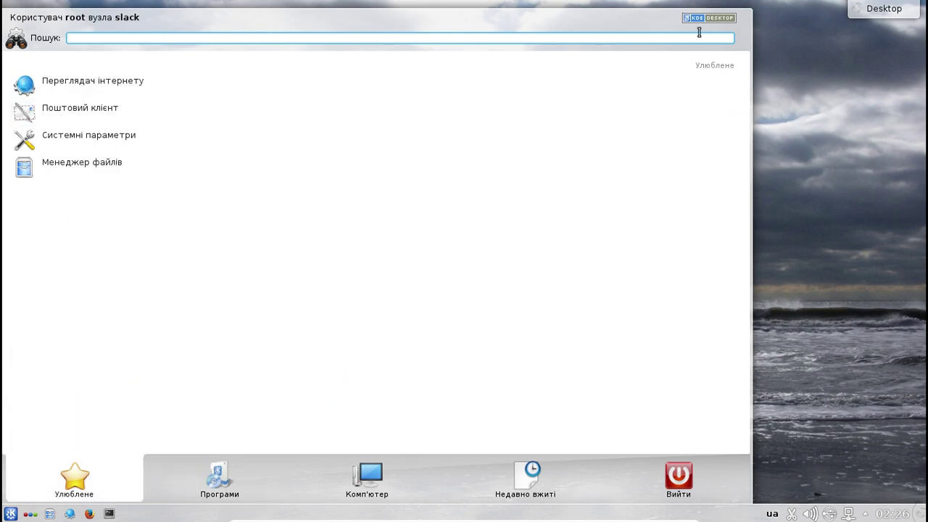
mouse_move(282, 498)
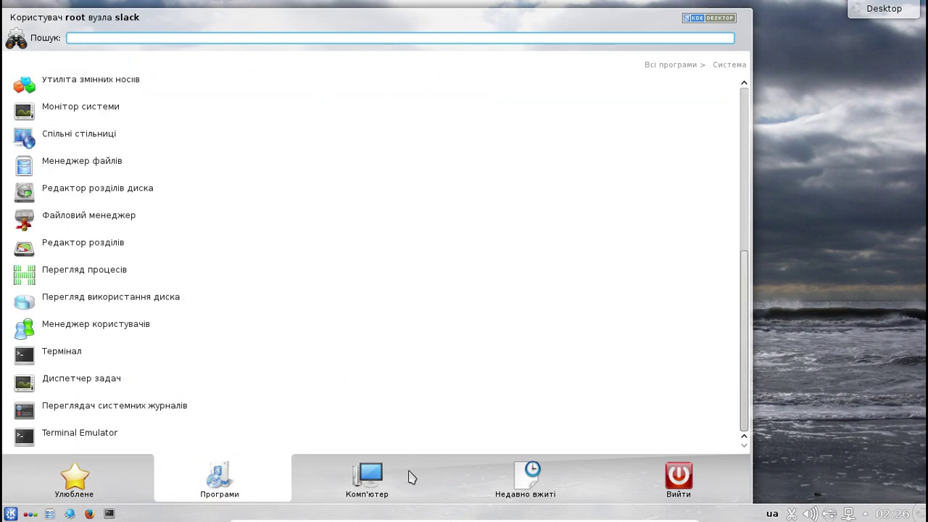
left_click(686, 66)
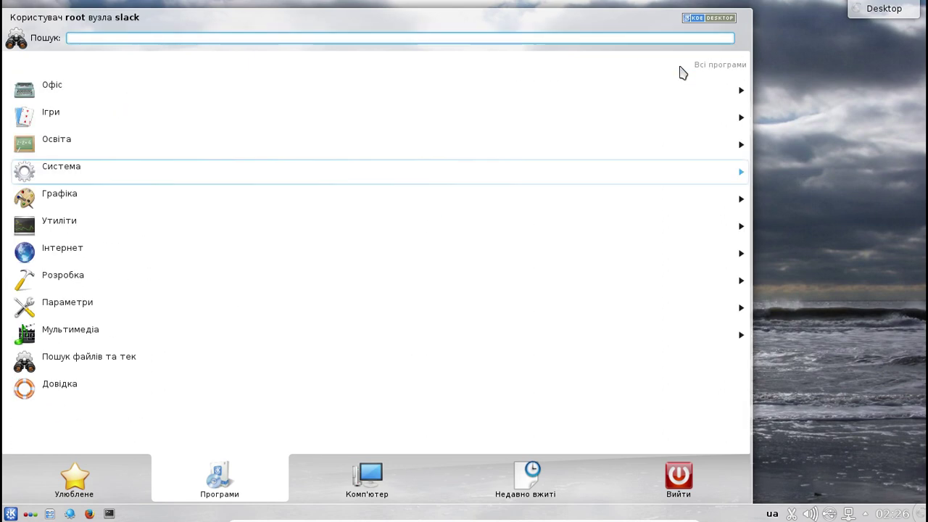
left_click(165, 201)
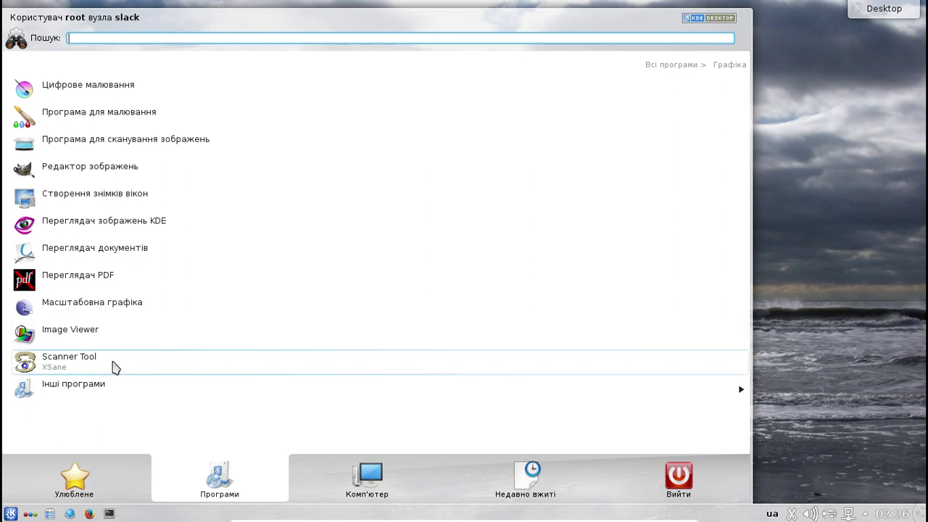
left_click(111, 390)
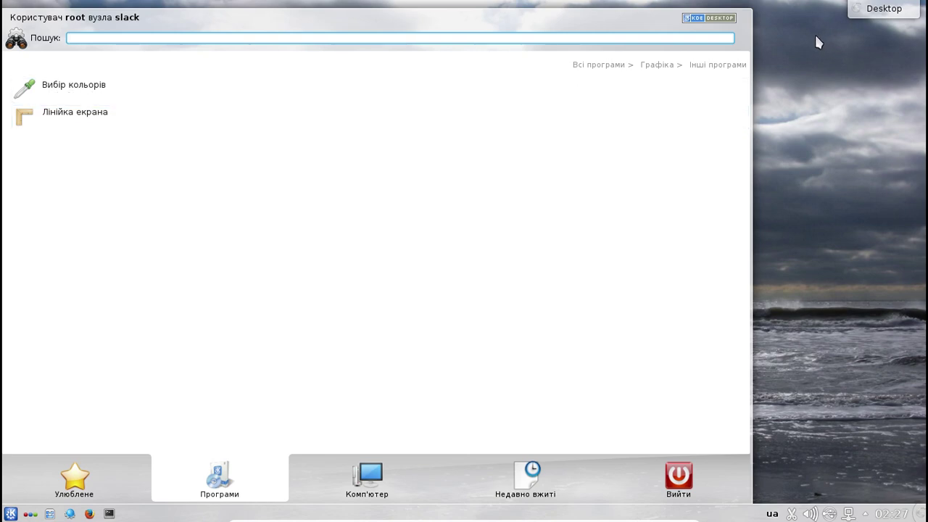
left_click(661, 64)
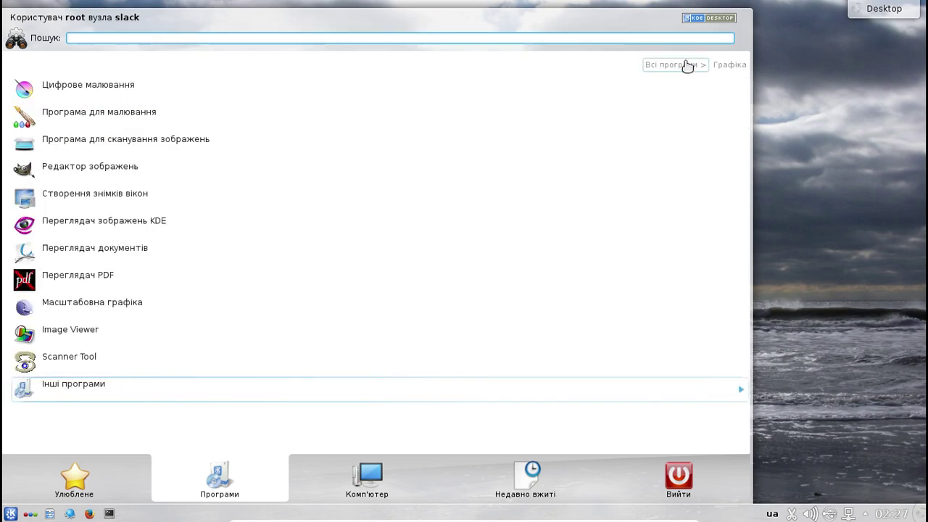
left_click(682, 68)
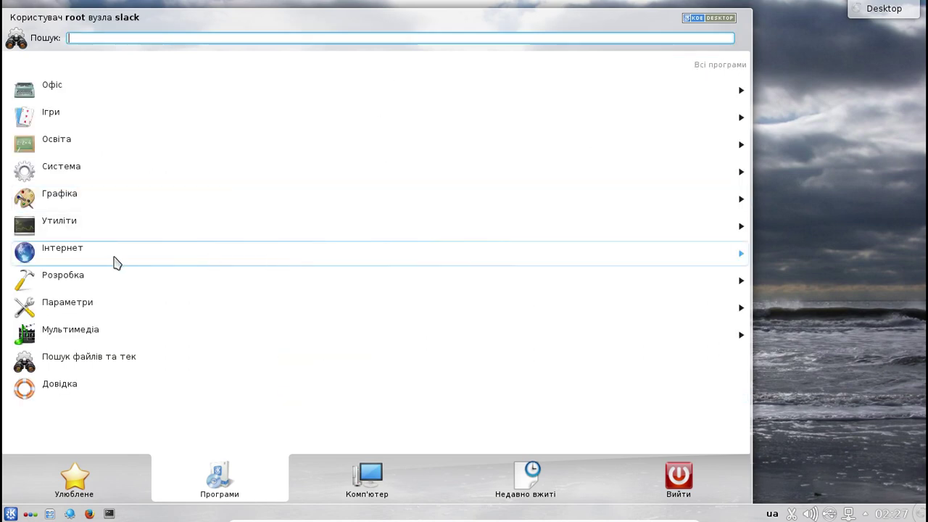
- Open Утиліти and scroll through programs such as KJots, KCharSelect, Kate and Vim
left_click(110, 236)
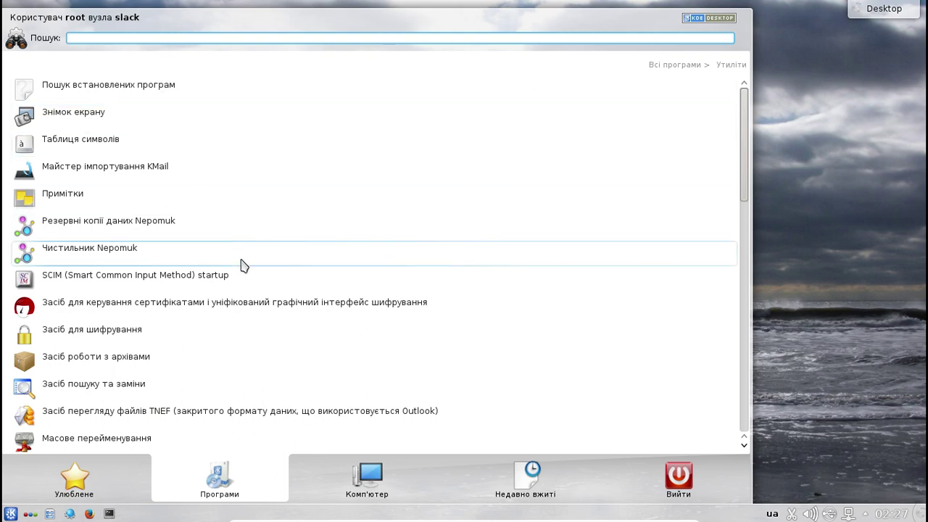
scroll(268, 308, "down", 1)
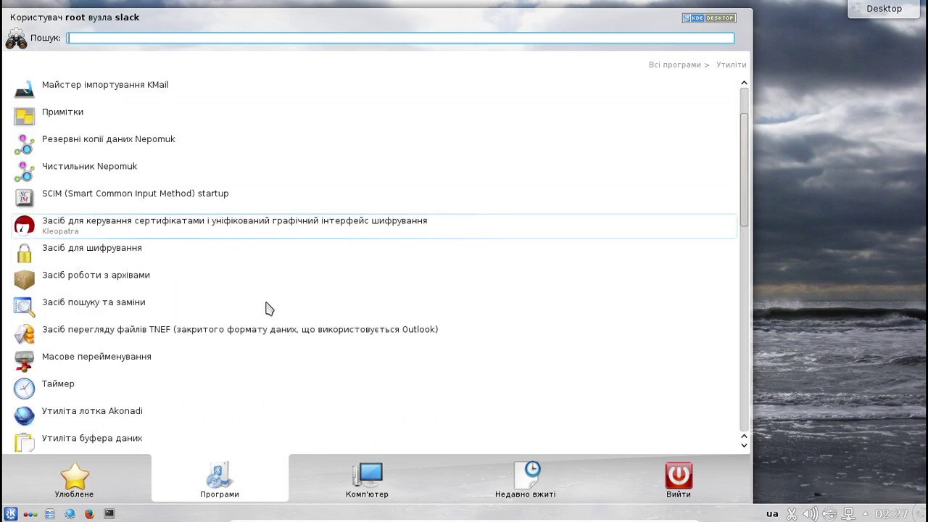
scroll(250, 306, "down", 1)
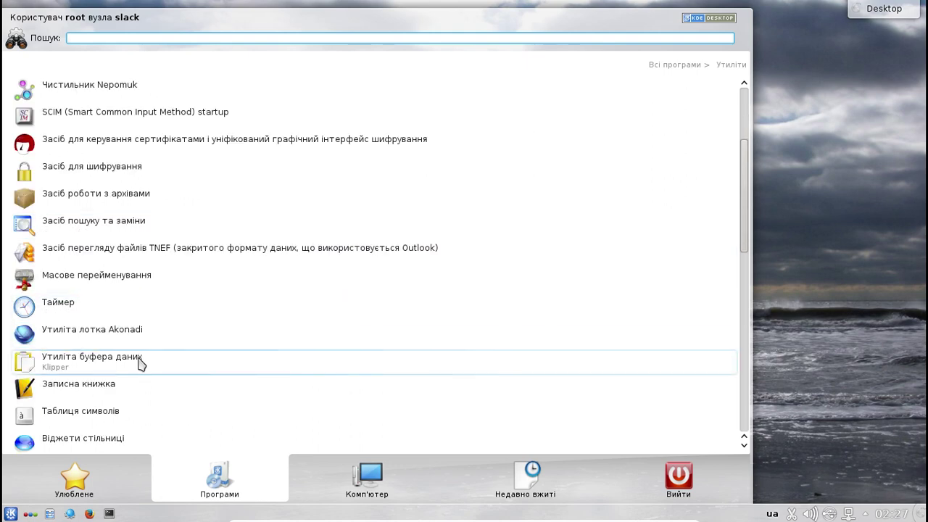
scroll(161, 363, "down", 2)
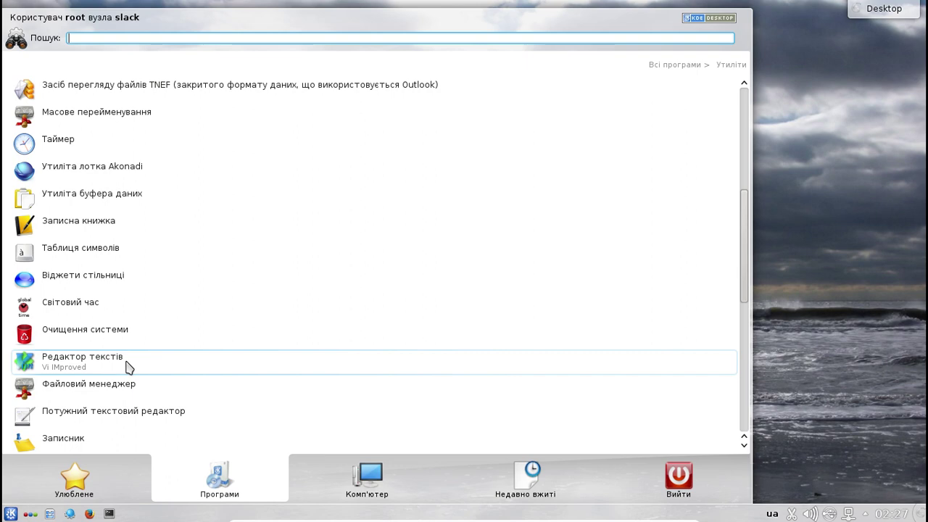
scroll(128, 366, "down", 1)
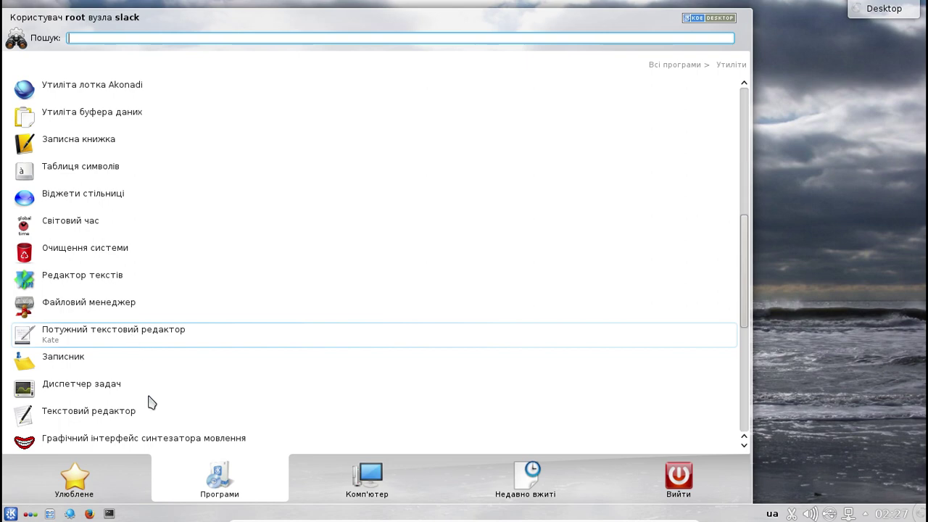
- Scroll to the end of Утиліти, past Okteta, GNU Privacy Assistant, HP Device Manager, Emacs, then back up
scroll(129, 416, "down", 1)
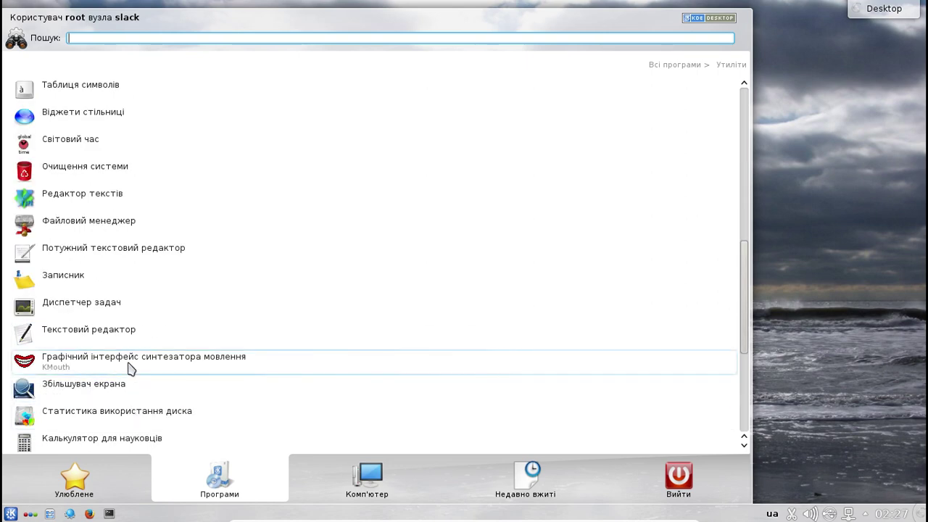
scroll(135, 369, "down", 2)
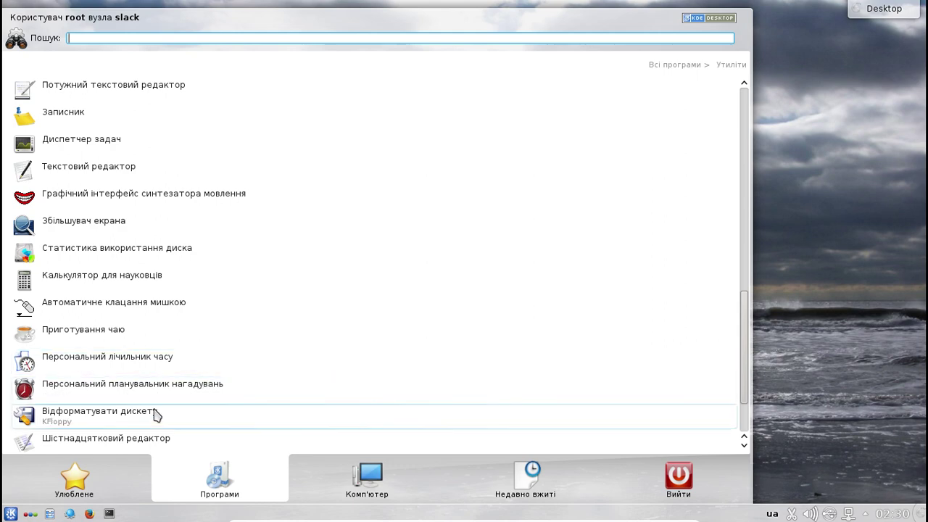
scroll(169, 413, "down", 3)
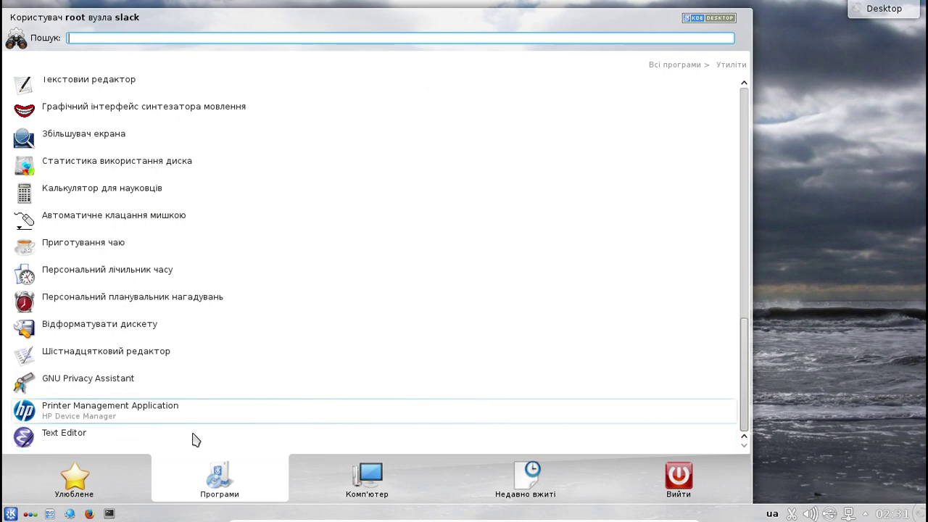
scroll(324, 326, "up", 5)
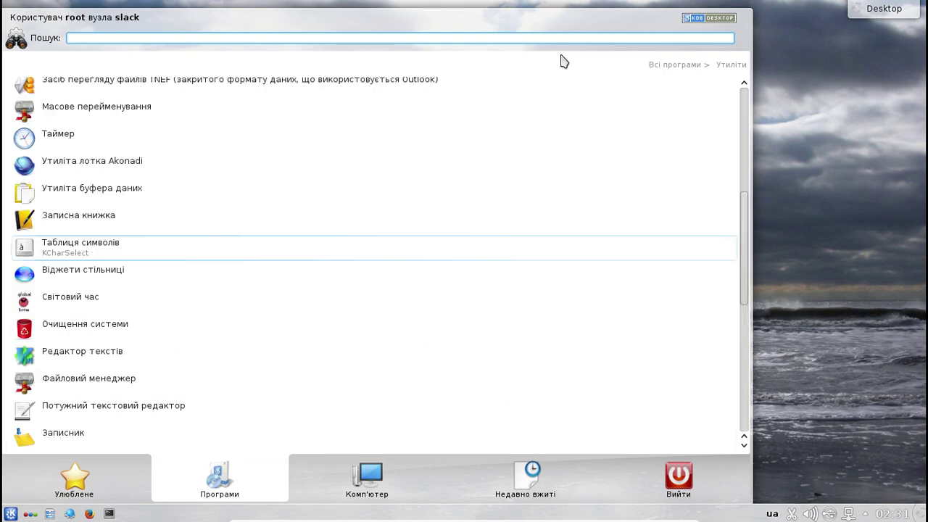
- Start SeaMonkey from the Інтернет category and bring Kickoff back up
left_click(701, 66)
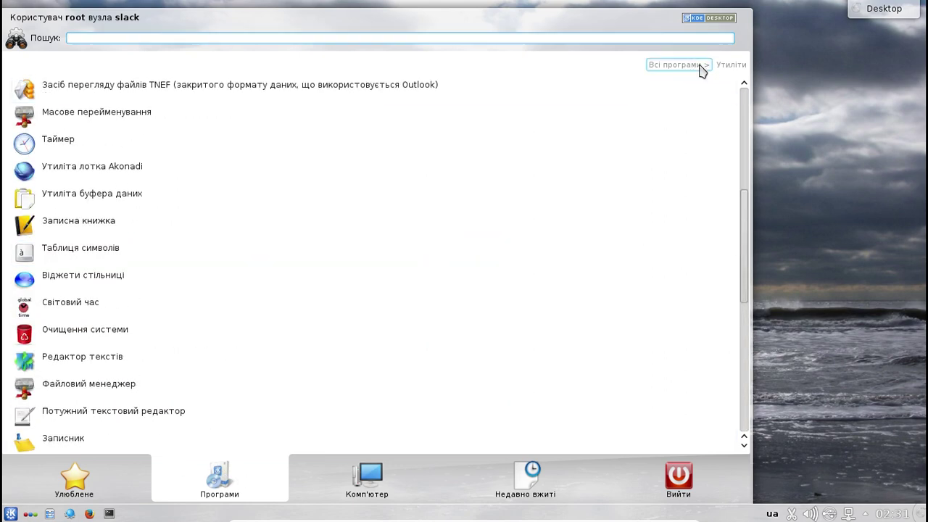
left_click(184, 261)
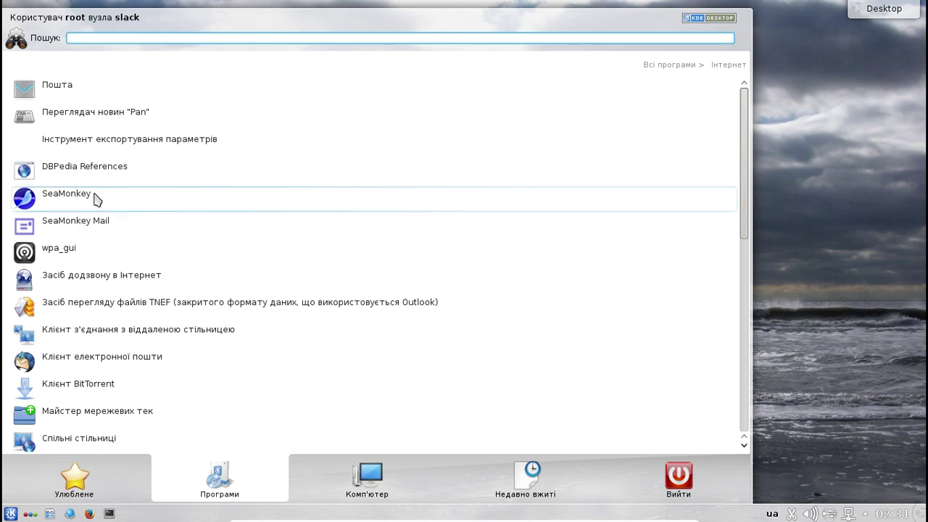
left_click(98, 199)
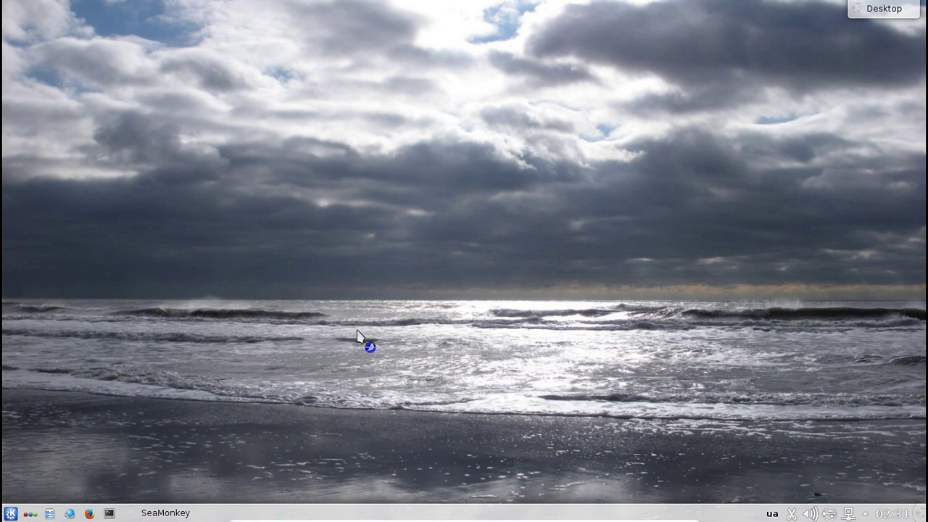
left_click(10, 514)
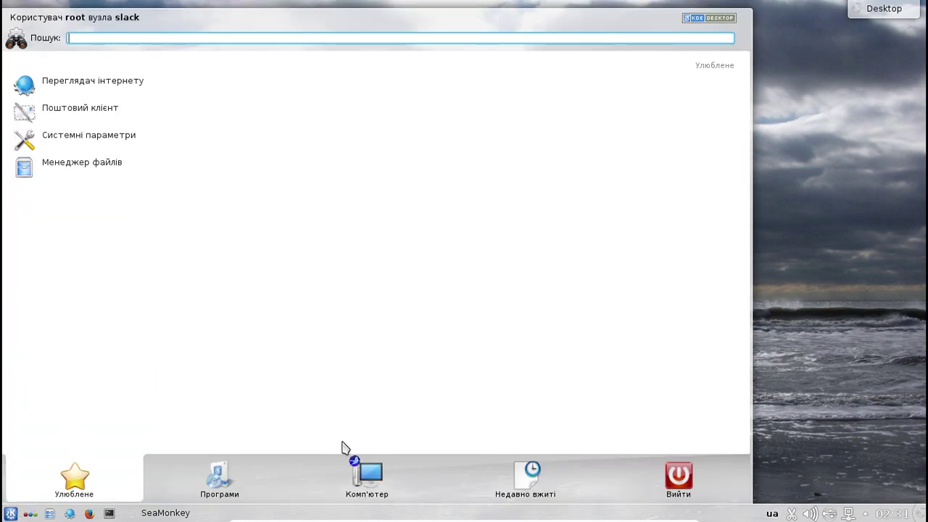
- Scroll the Інтернет list down to IRC Client and gFTP, briefly checking the Комп'ютер tab
left_click(210, 485)
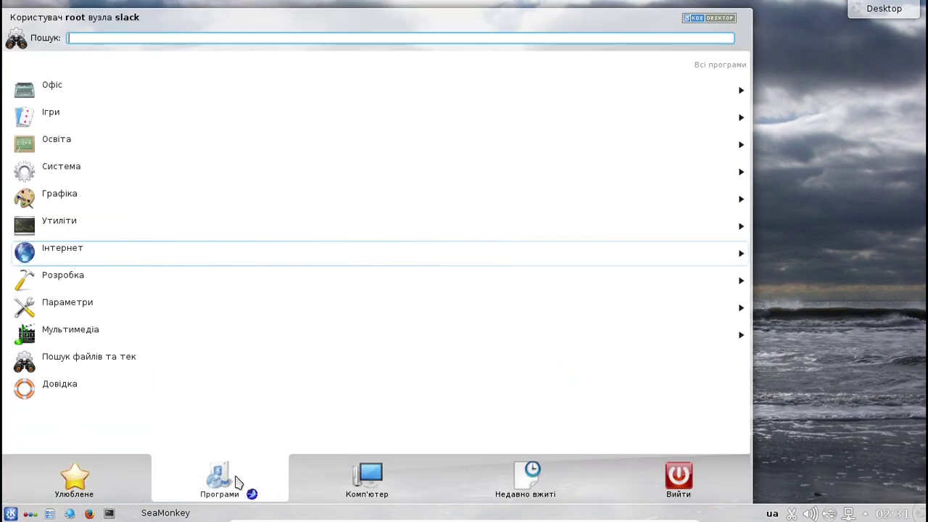
left_click(145, 253)
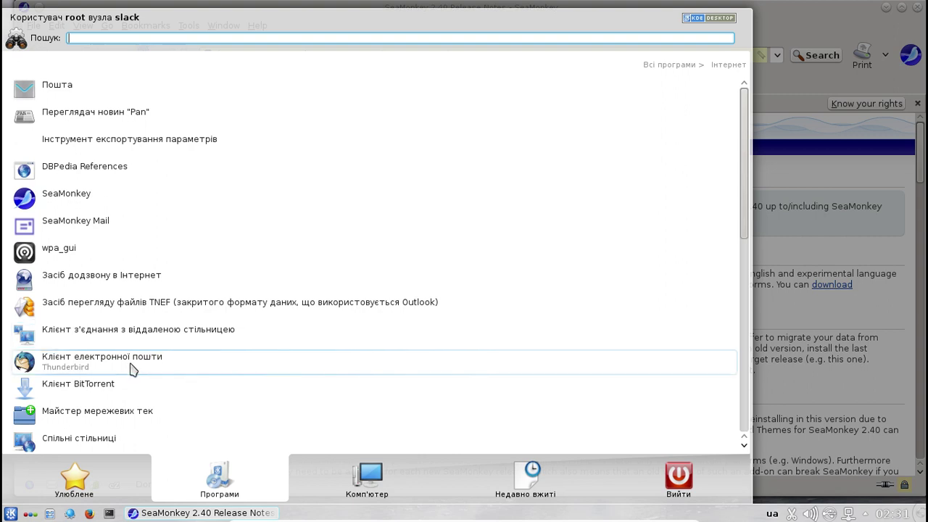
scroll(133, 369, "down", 1)
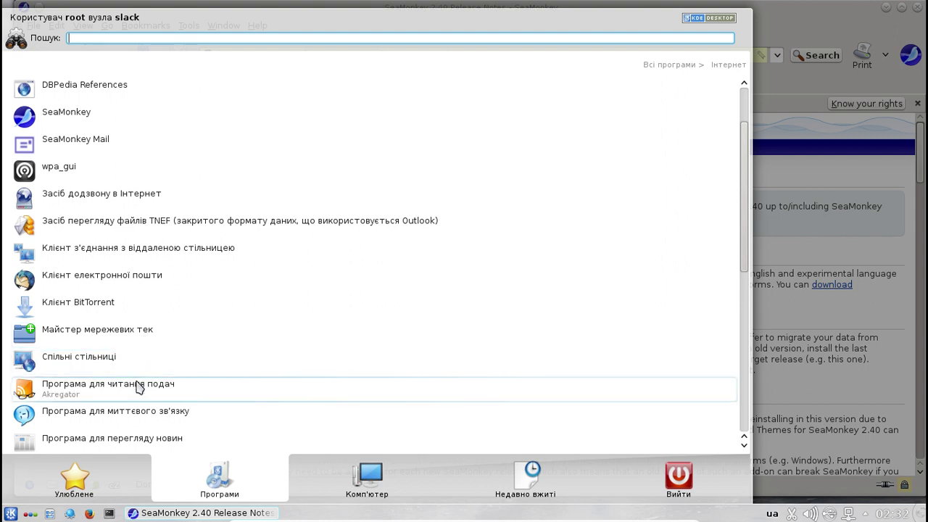
scroll(140, 392, "down", 1)
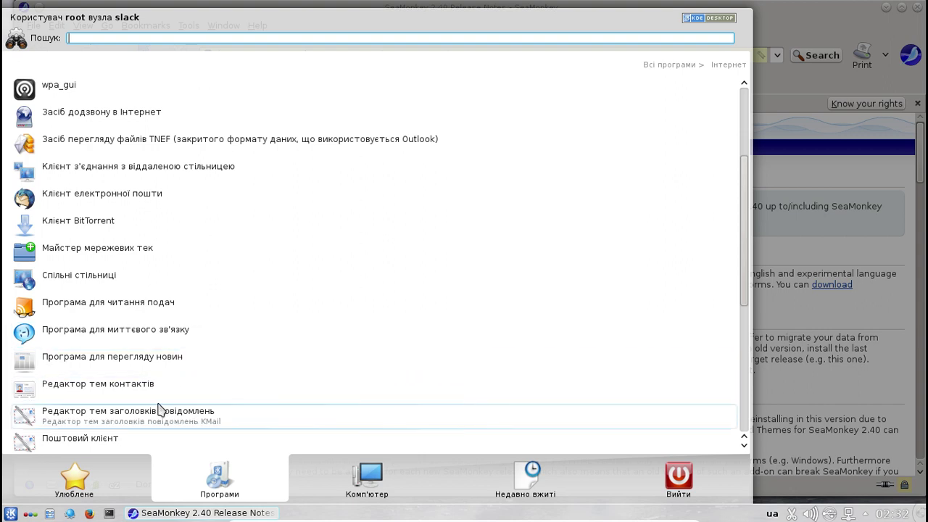
scroll(158, 412, "down", 1)
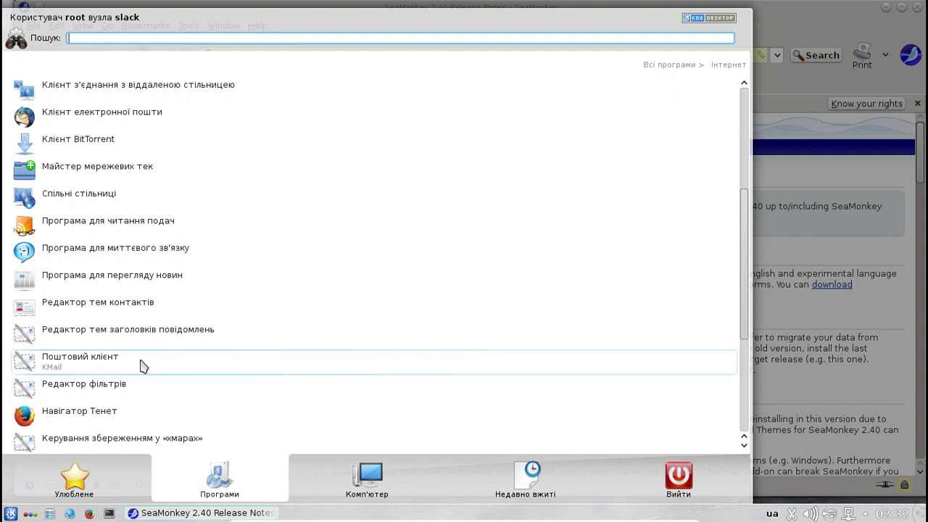
scroll(137, 412, "down", 1)
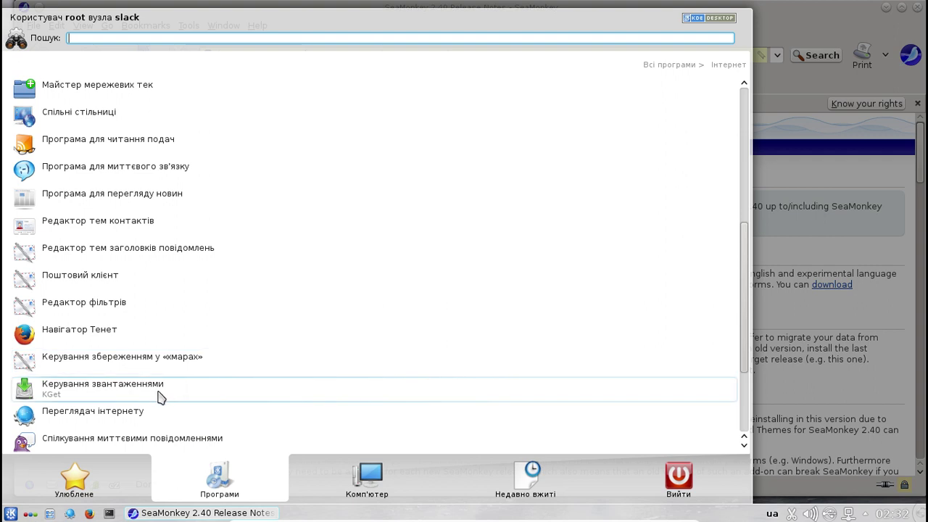
scroll(160, 397, "down", 1)
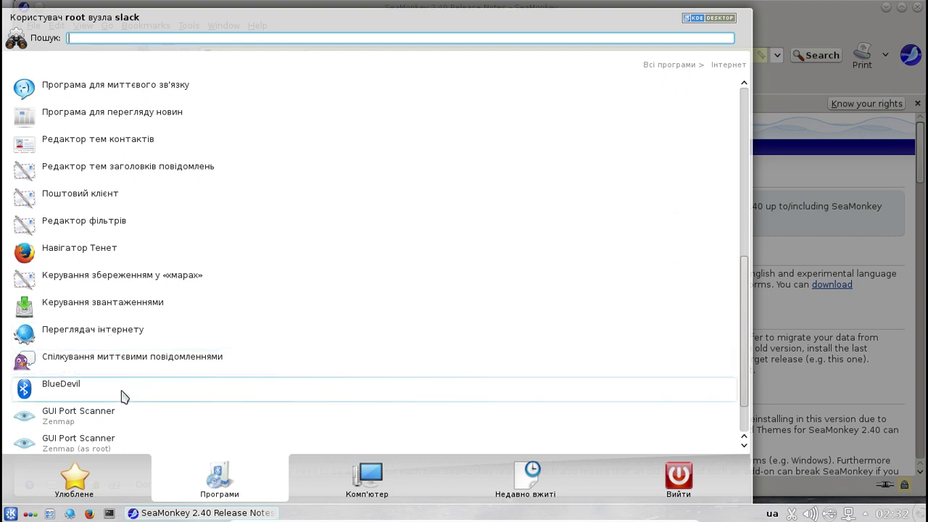
scroll(123, 398, "down", 1)
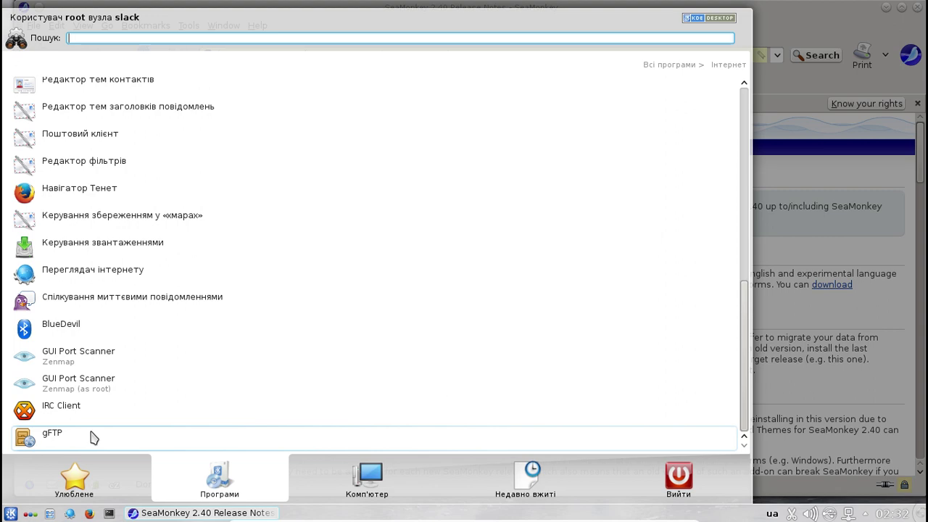
left_click(359, 477)
left_click(239, 481)
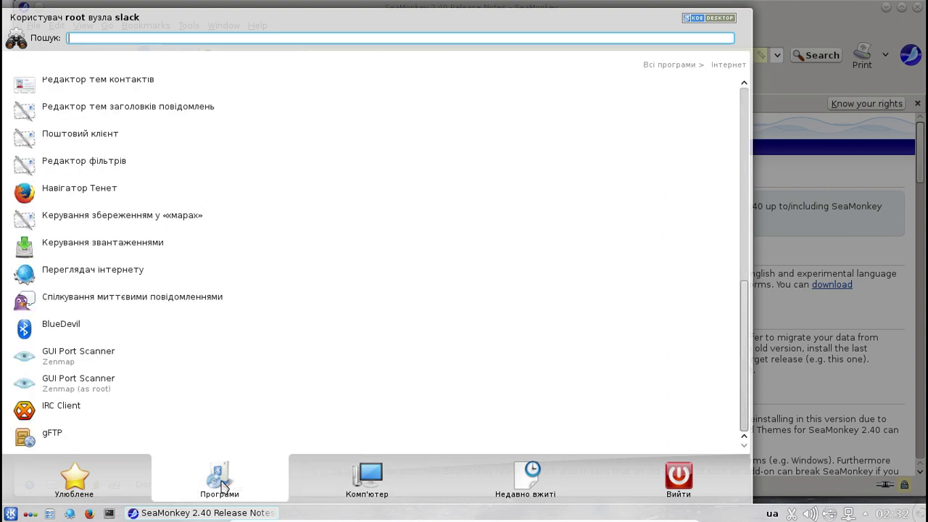
- Browse Розробка programs like CMake, Qt4 Linguist and Interface Designer, then return to Всі програми
left_click(686, 66)
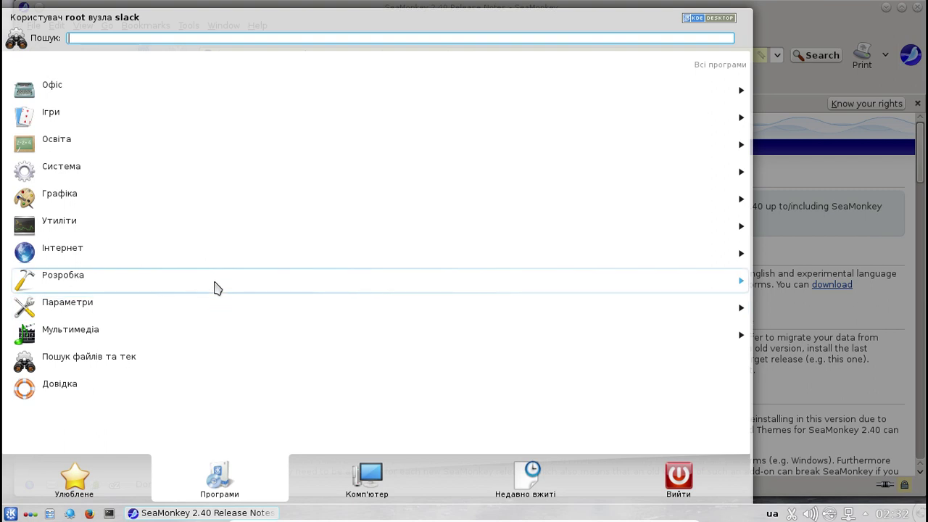
left_click(215, 287)
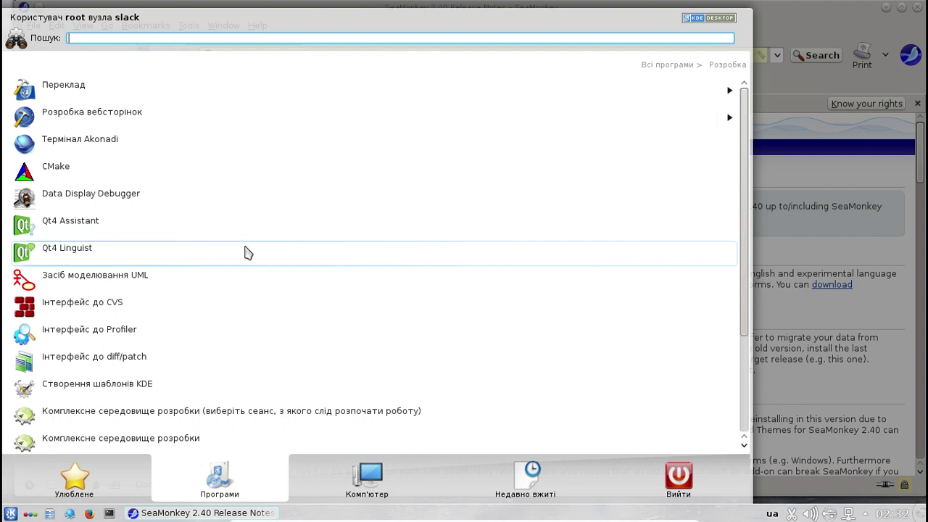
scroll(244, 250, "down", 5)
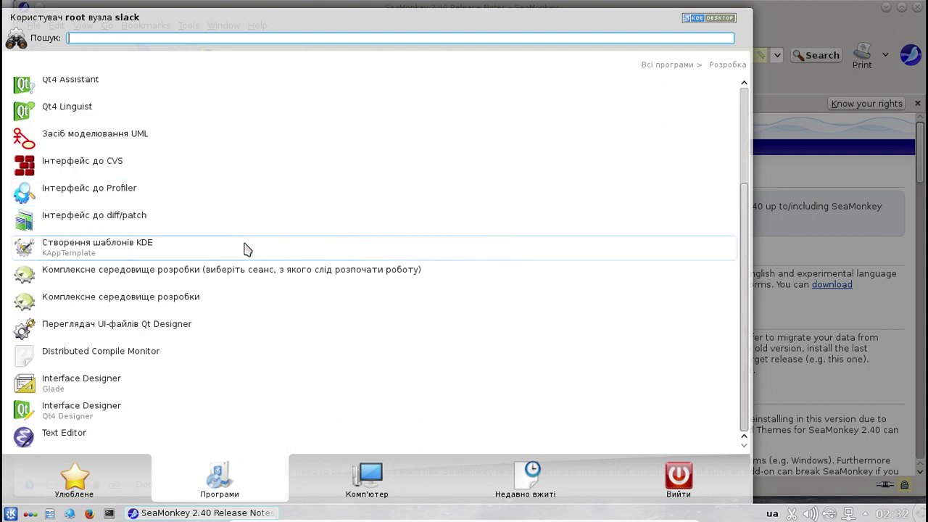
scroll(244, 250, "up", 5)
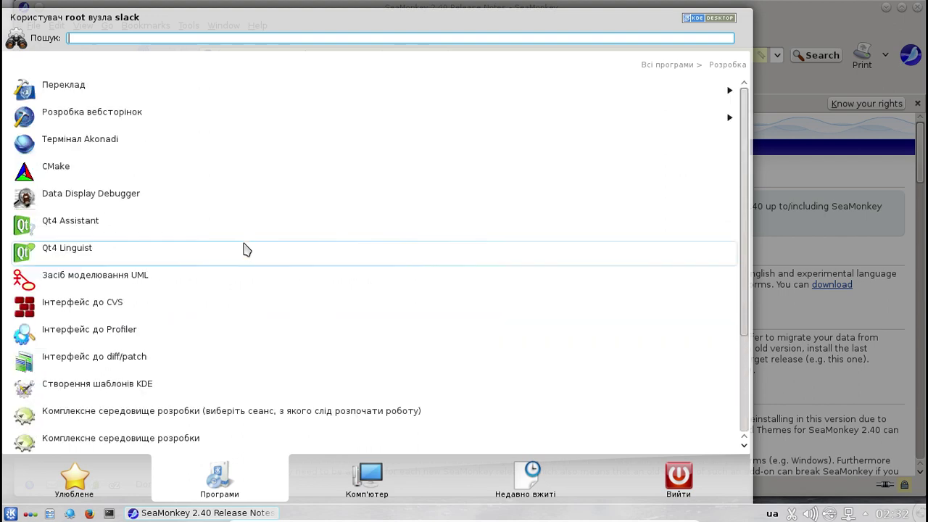
scroll(244, 250, "down", 5)
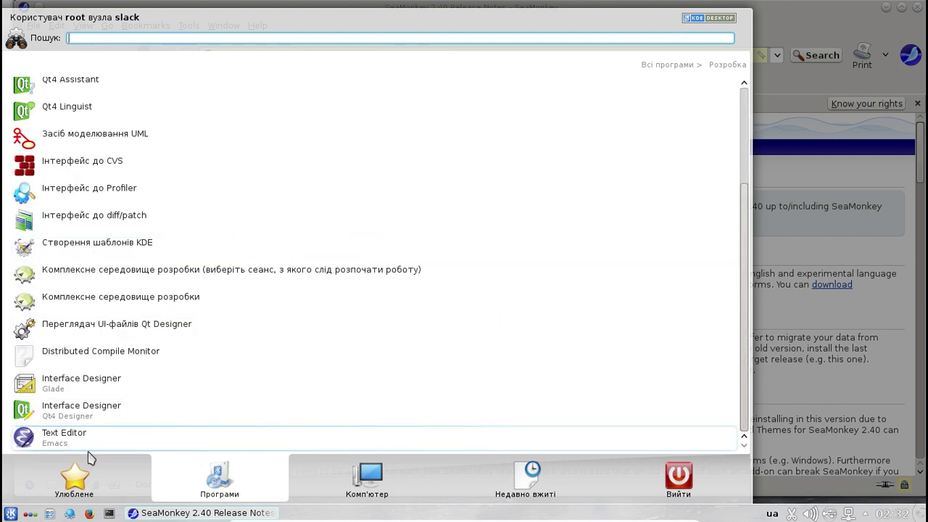
mouse_move(87, 453)
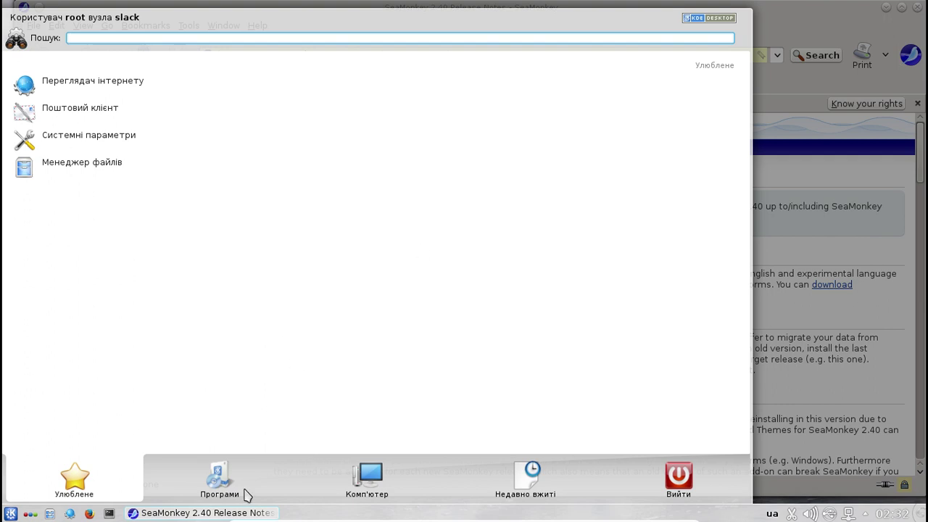
mouse_move(226, 480)
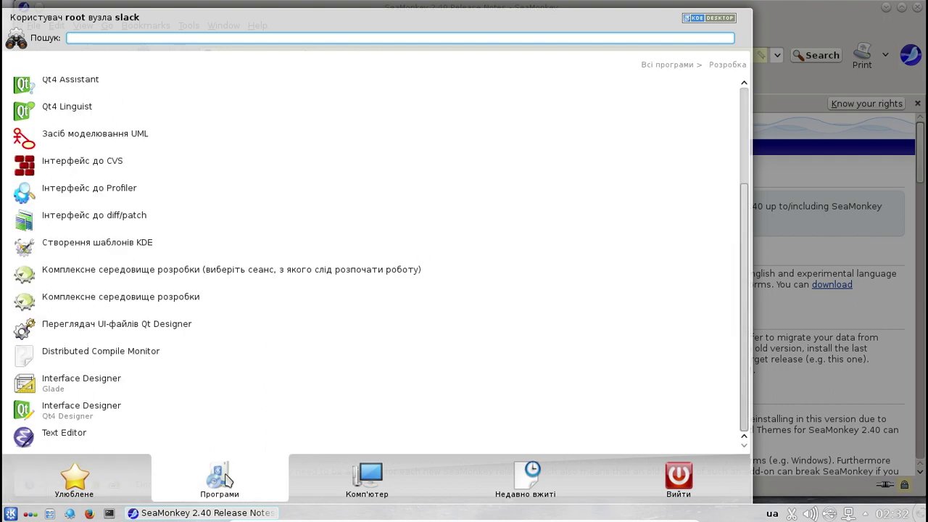
left_click(668, 65)
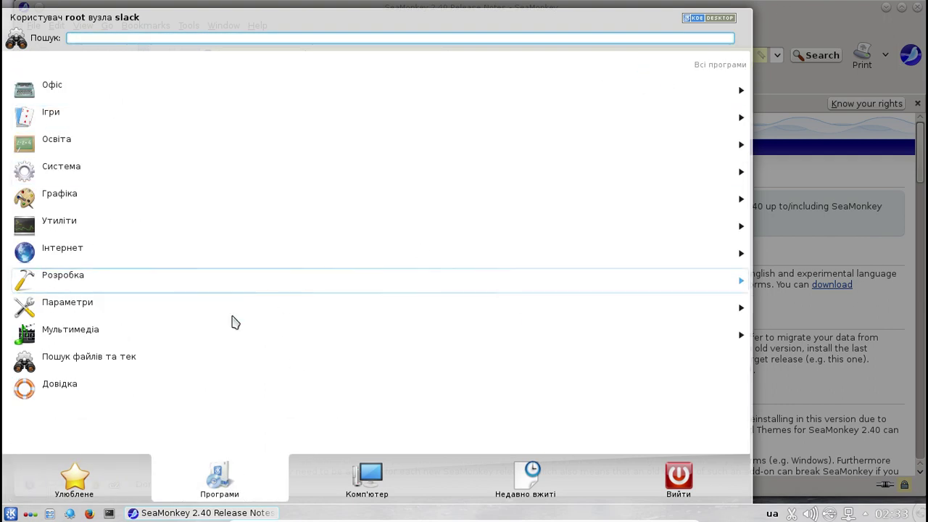
- Look through Параметри and Мультимедіа (Amarok, XMMS, MPlayer), then show the Комп'ютер places view
left_click(259, 317)
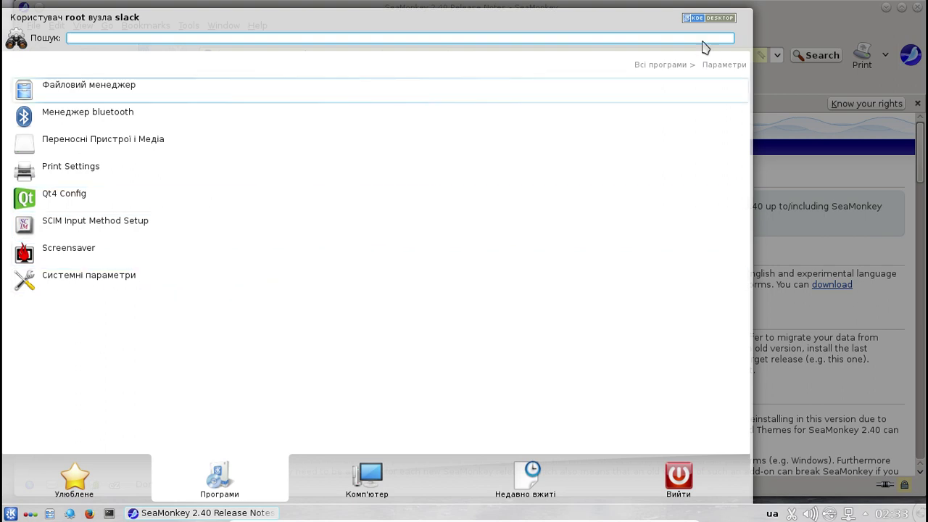
left_click(678, 67)
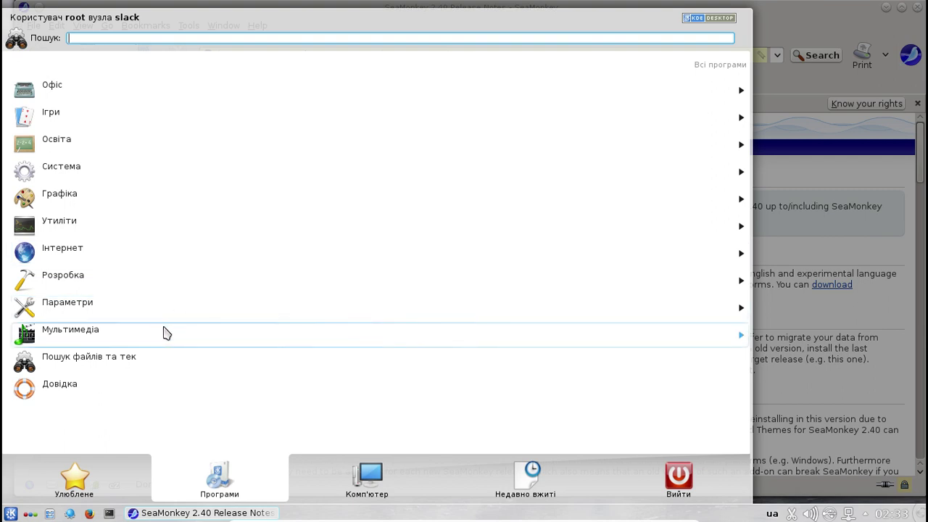
left_click(166, 332)
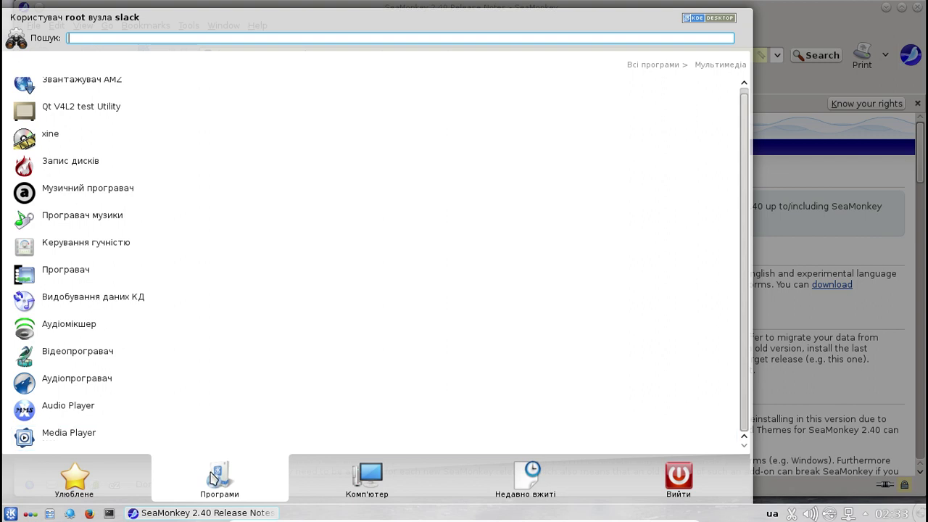
left_click(677, 66)
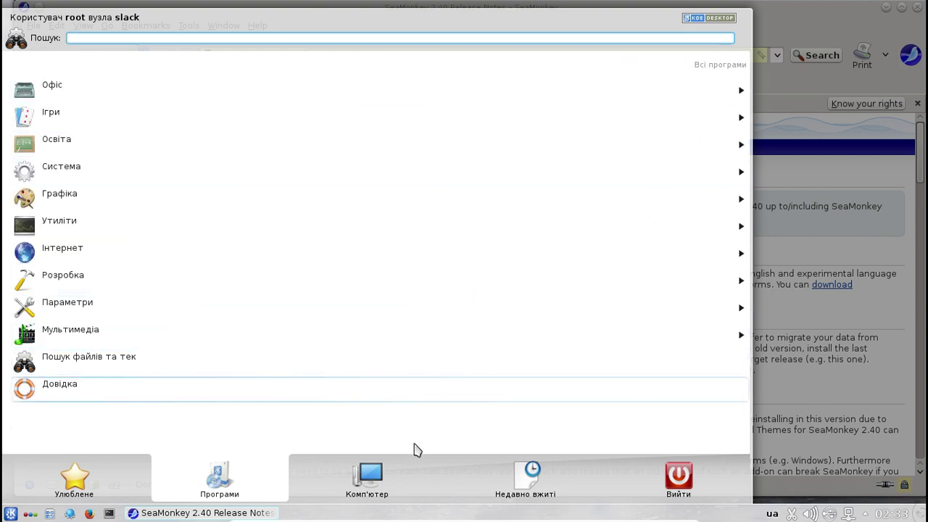
left_click(372, 484)
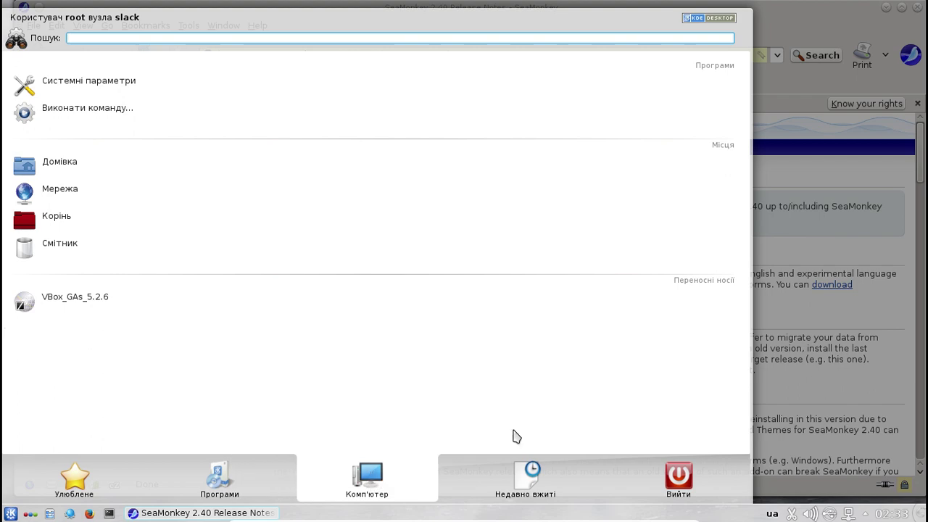
- Close Kickoff, confirm the Default Client dialog with only Browser ticked, and maximize SeaMonkey
left_click(819, 13)
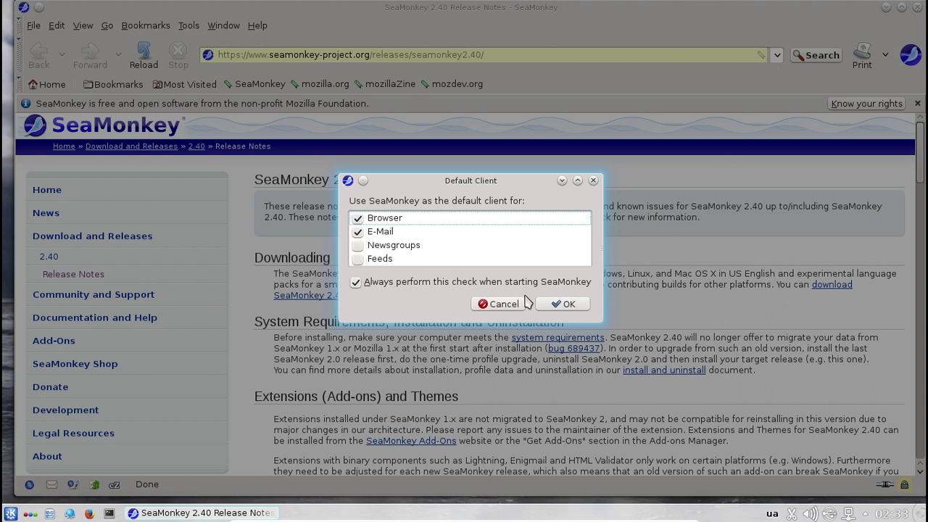
left_click(560, 306)
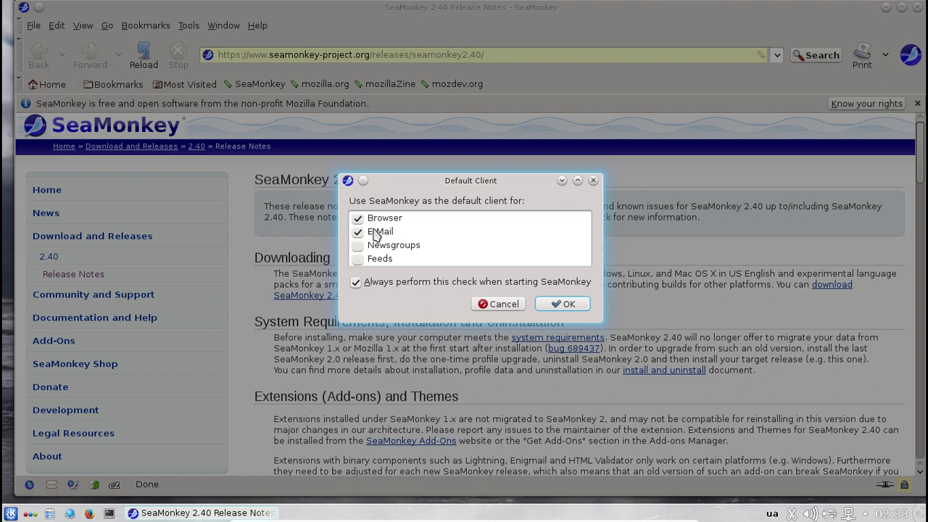
left_click(375, 232)
left_click(567, 306)
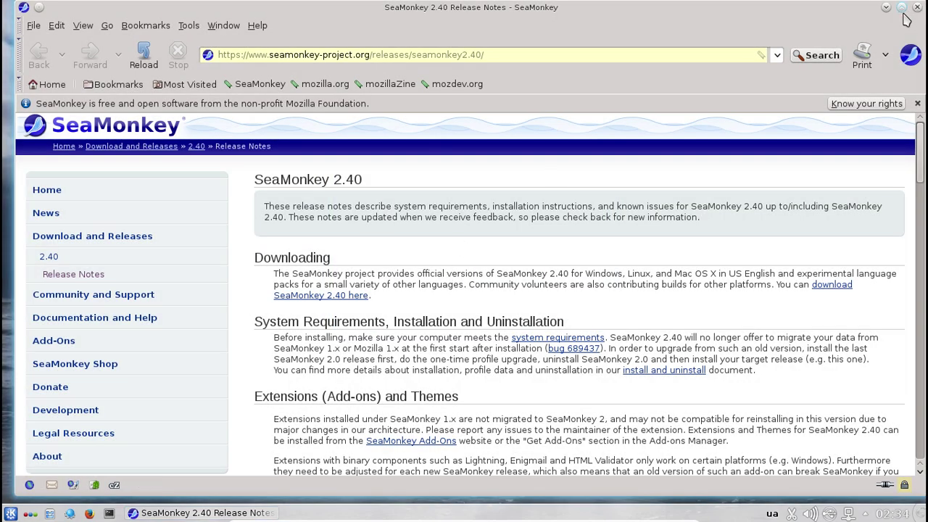
left_click(903, 8)
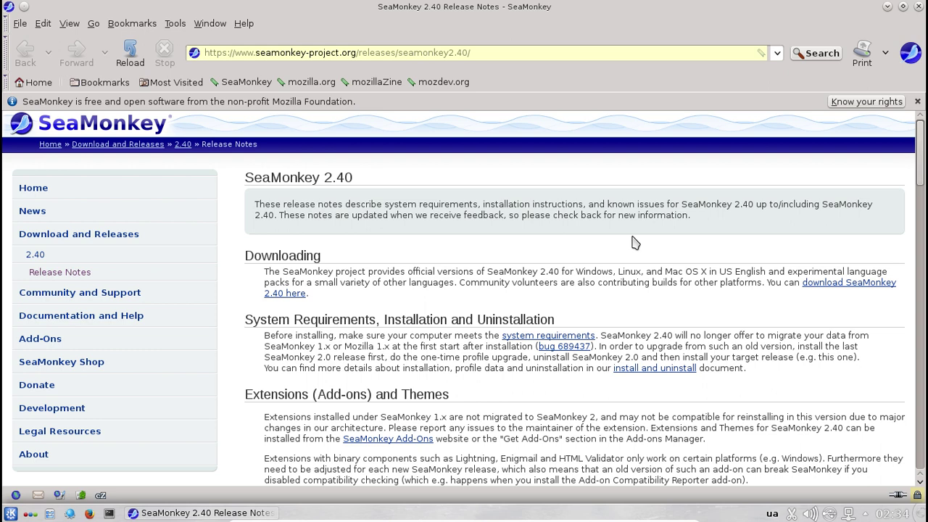
left_click(487, 52)
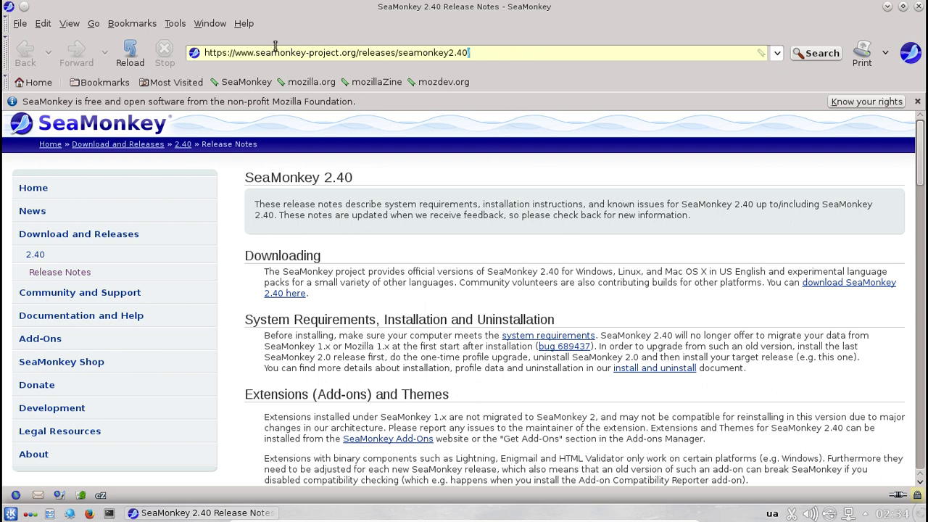
left_click_drag(469, 52, 232, 53)
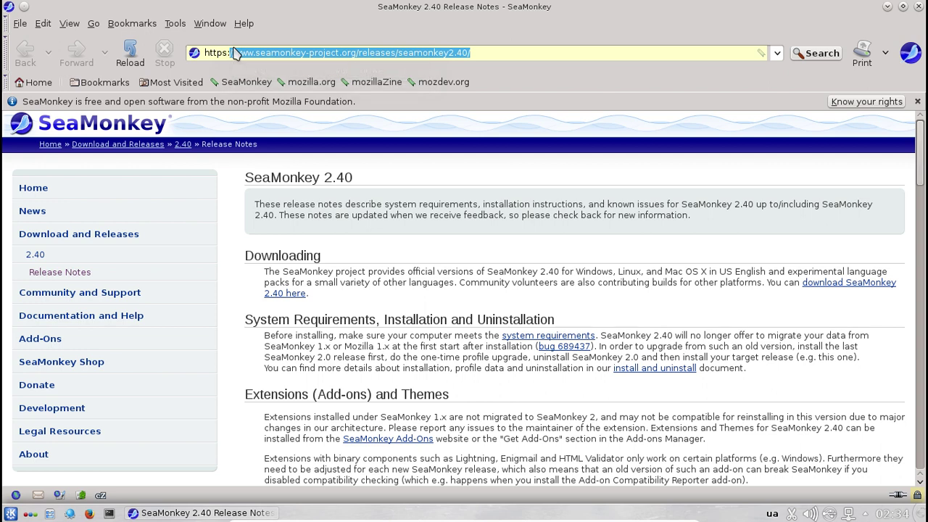
type("H")
key("ctrl+a")
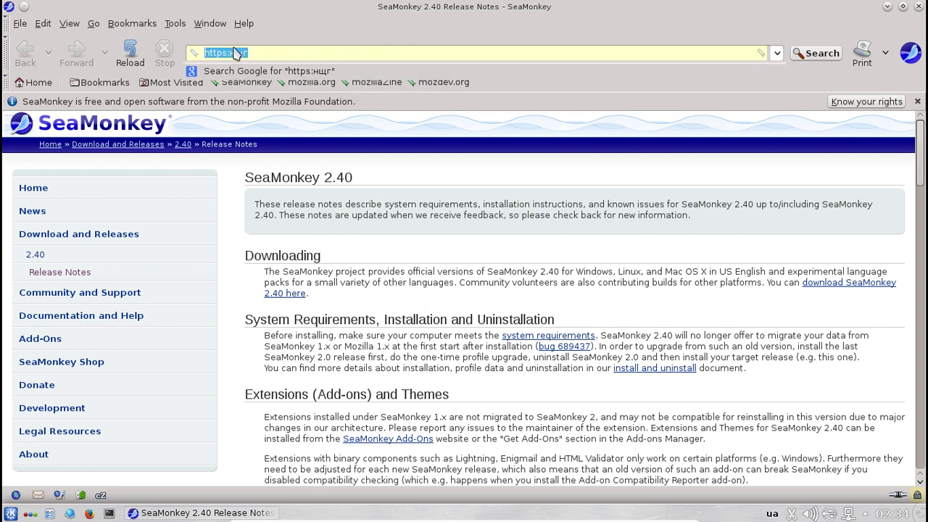
type("ш")
key("BackSpace")
key("alt+shift")
type("h")
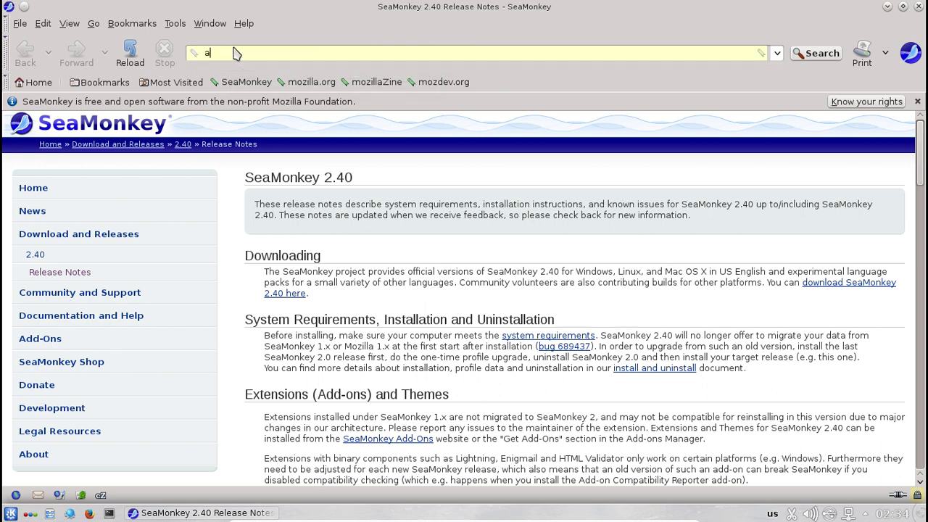
key("BackSpace")
type("youtube.com")
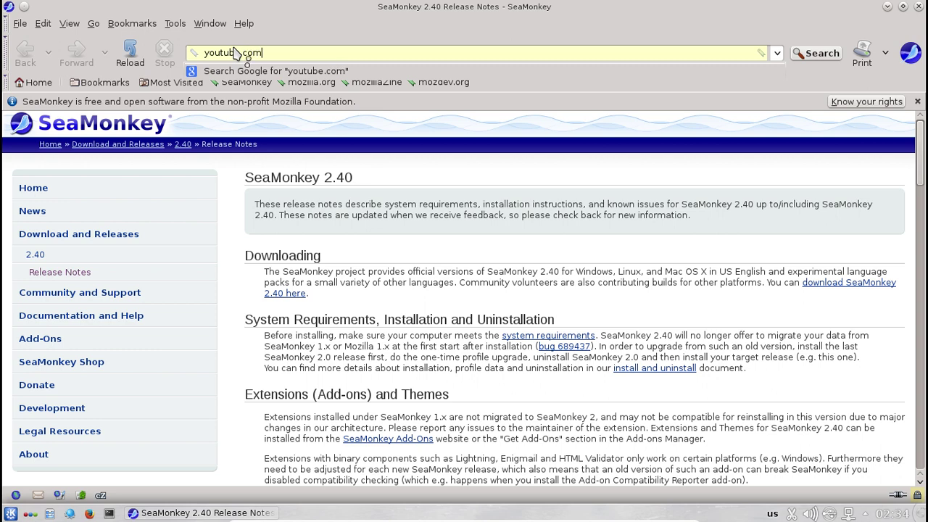
key("Return")
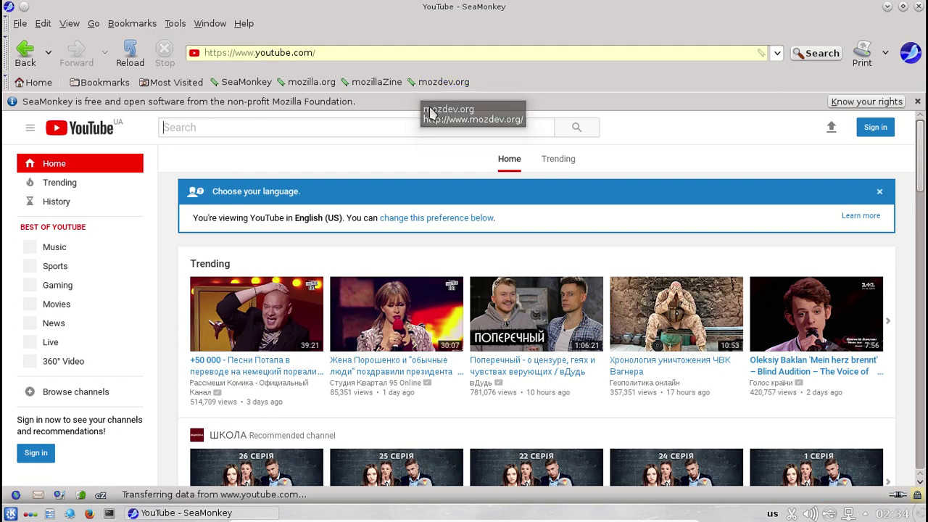
- Search YouTube for 'ukrainian liberation'
left_click(203, 122)
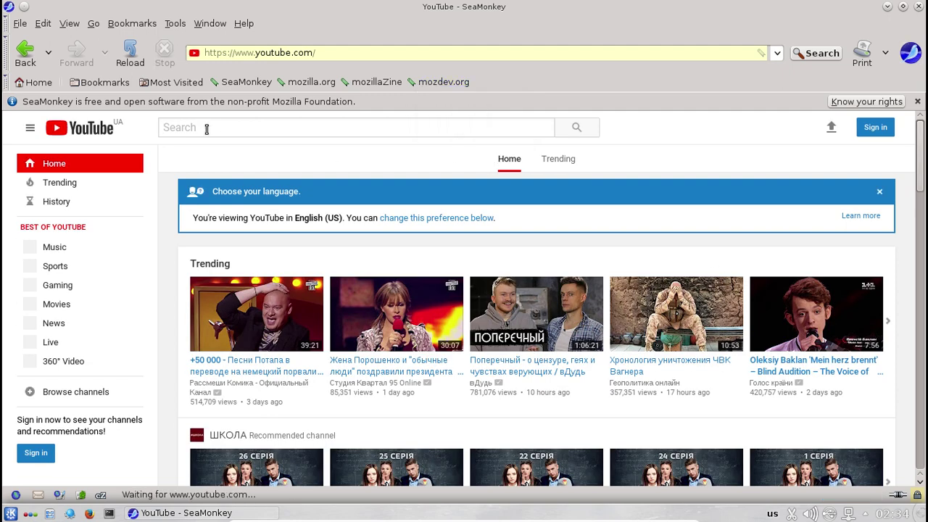
type("ukrai")
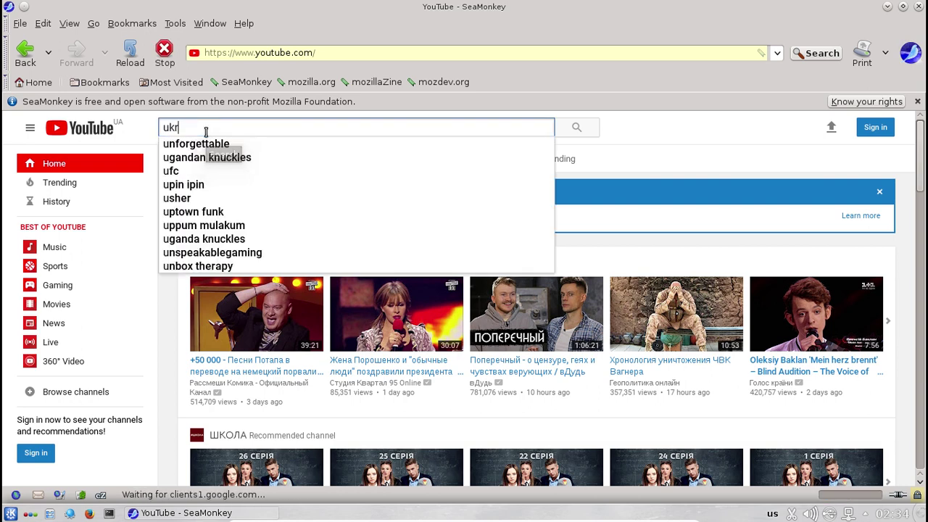
type("ia")
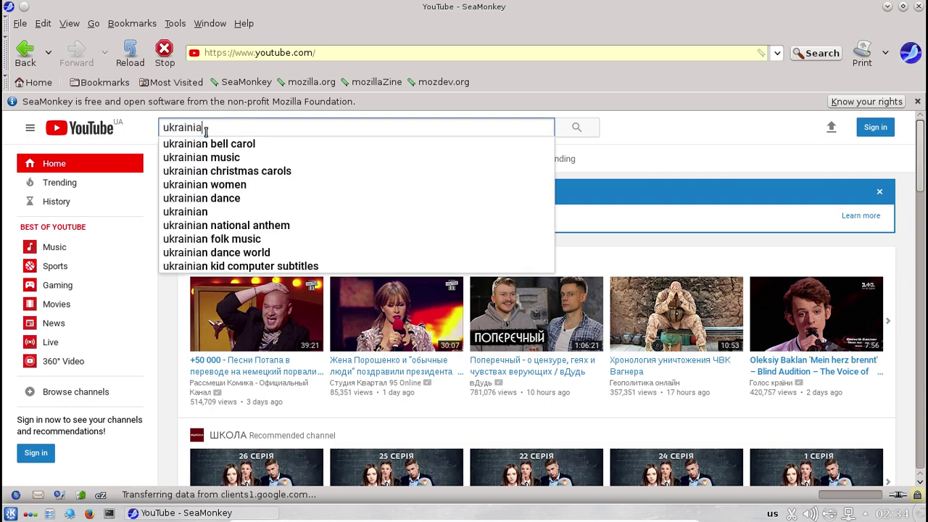
type("n libera")
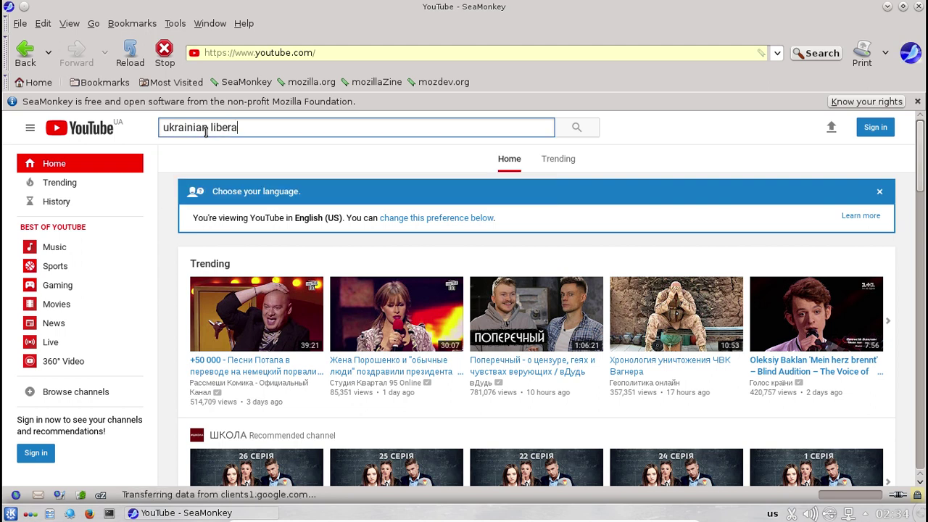
type("tion")
key("Return")
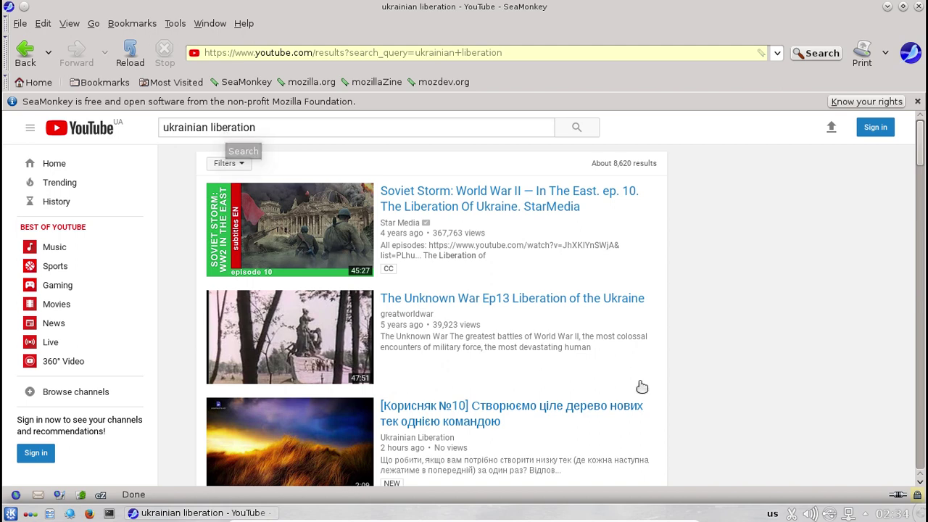
- Open the '[Корисняк №10] Створюємо ціле дерево нових тек однією командою' video from the results
scroll(644, 356, "down", 2)
scroll(645, 353, "down", 2)
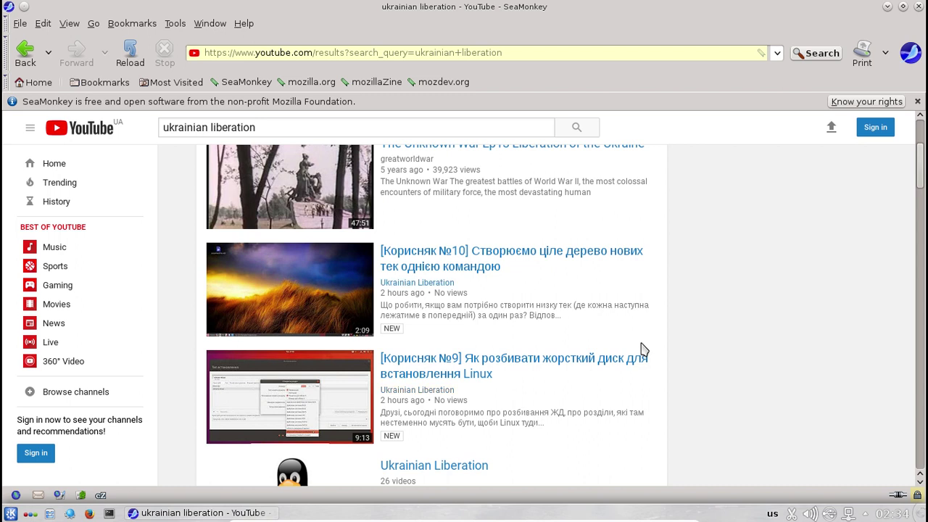
scroll(645, 351, "down", 1)
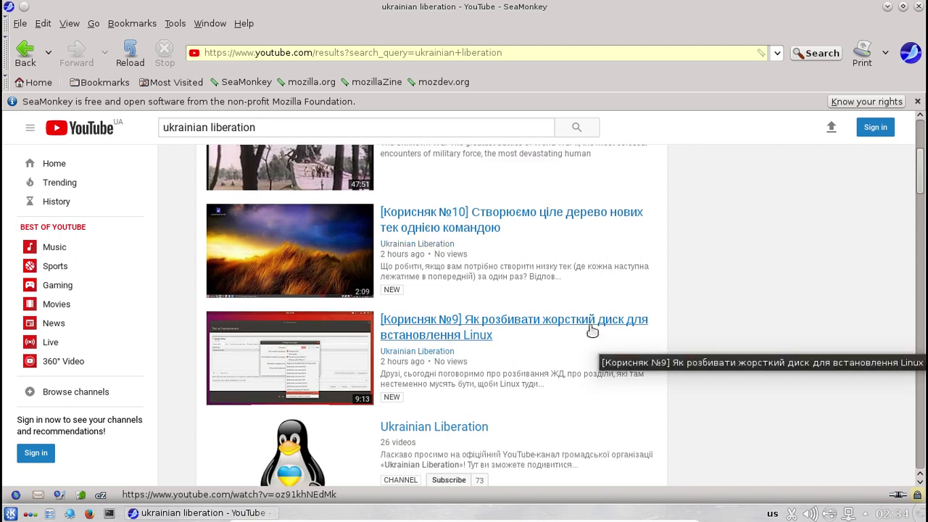
left_click(413, 218)
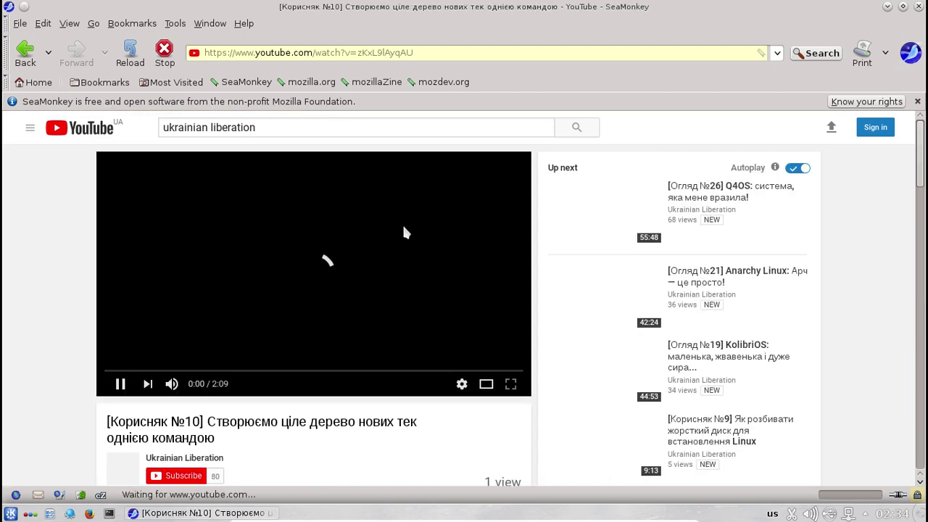